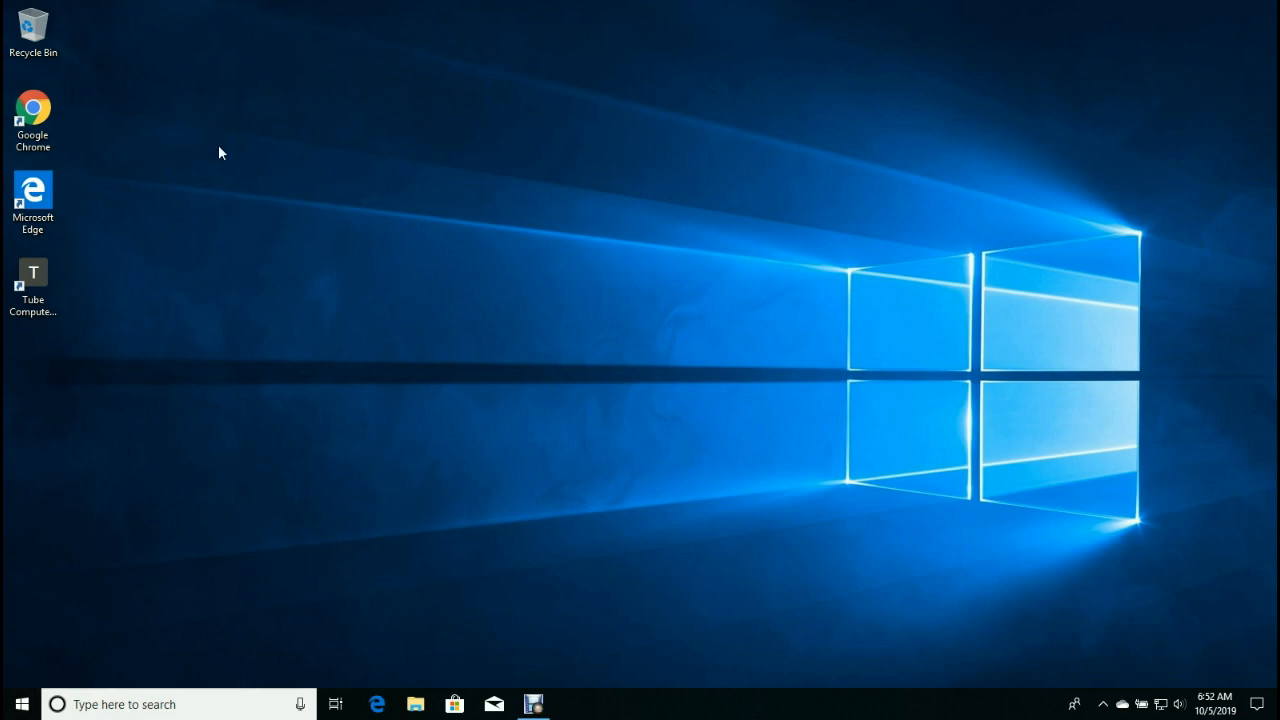
- Open Google Drive in Chrome and create a blank Google Sheets spreadsheet
left_click(31, 112)
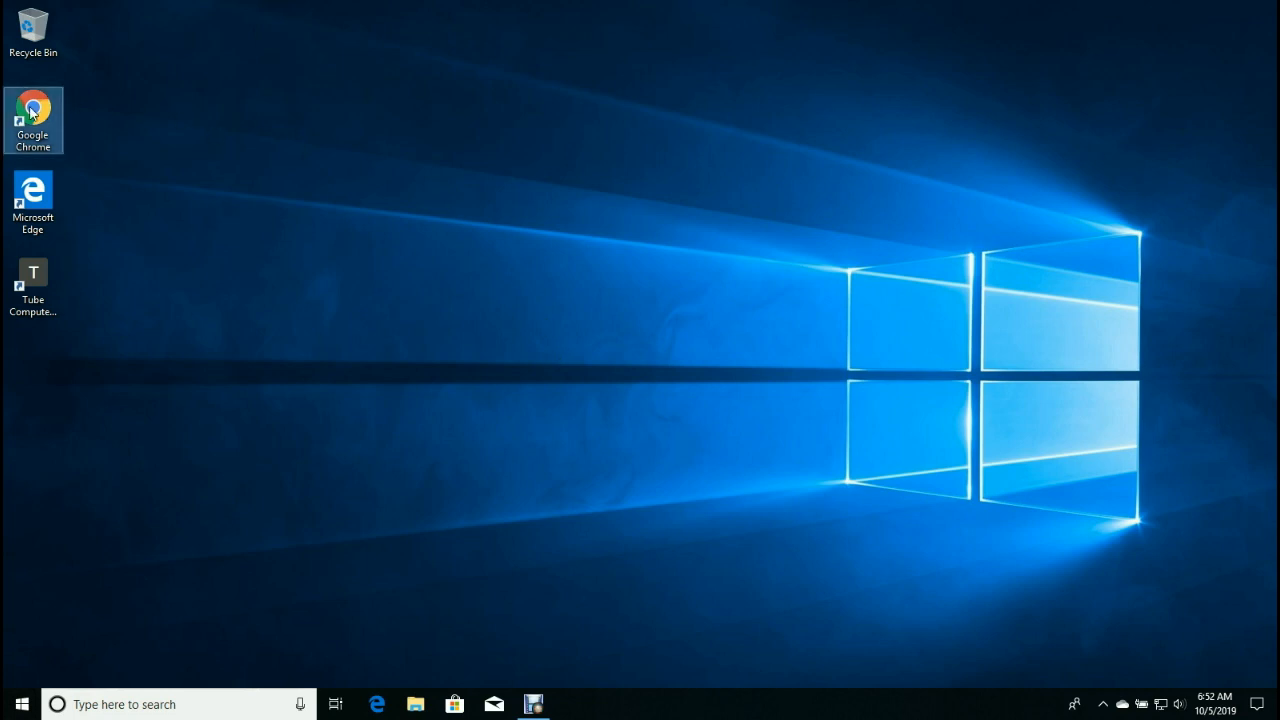
double_click(31, 112)
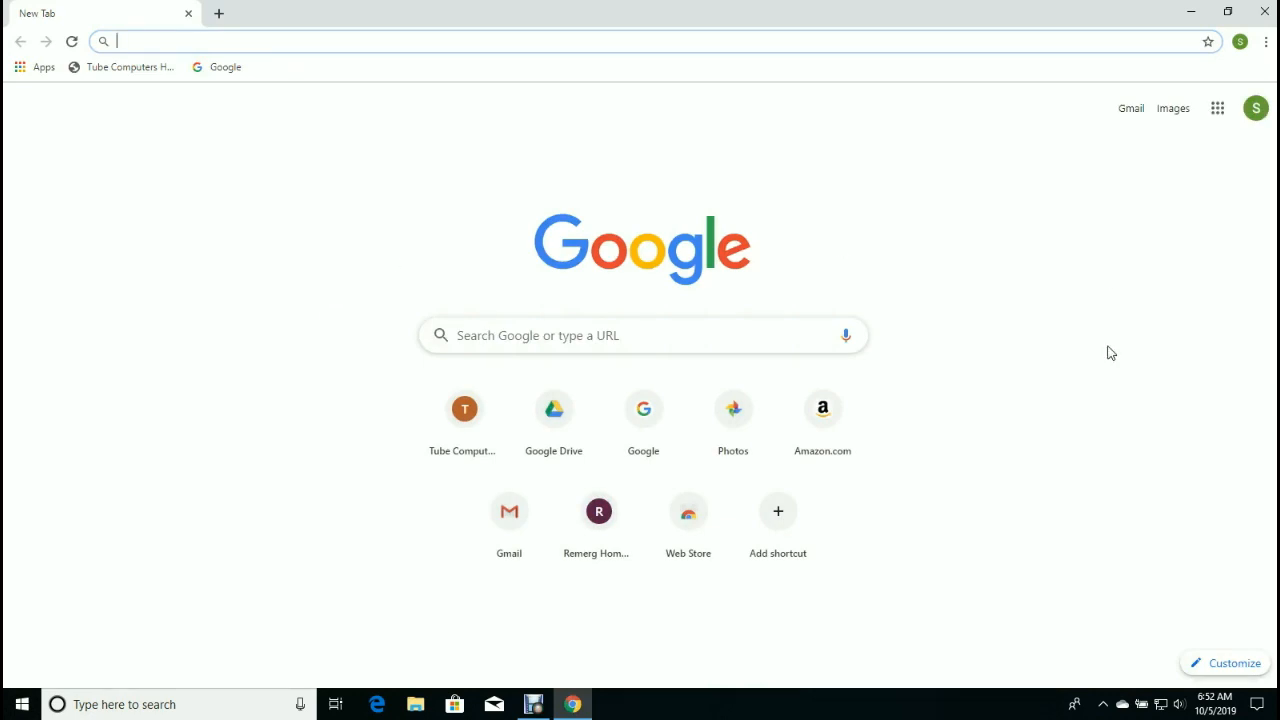
left_click(1219, 112)
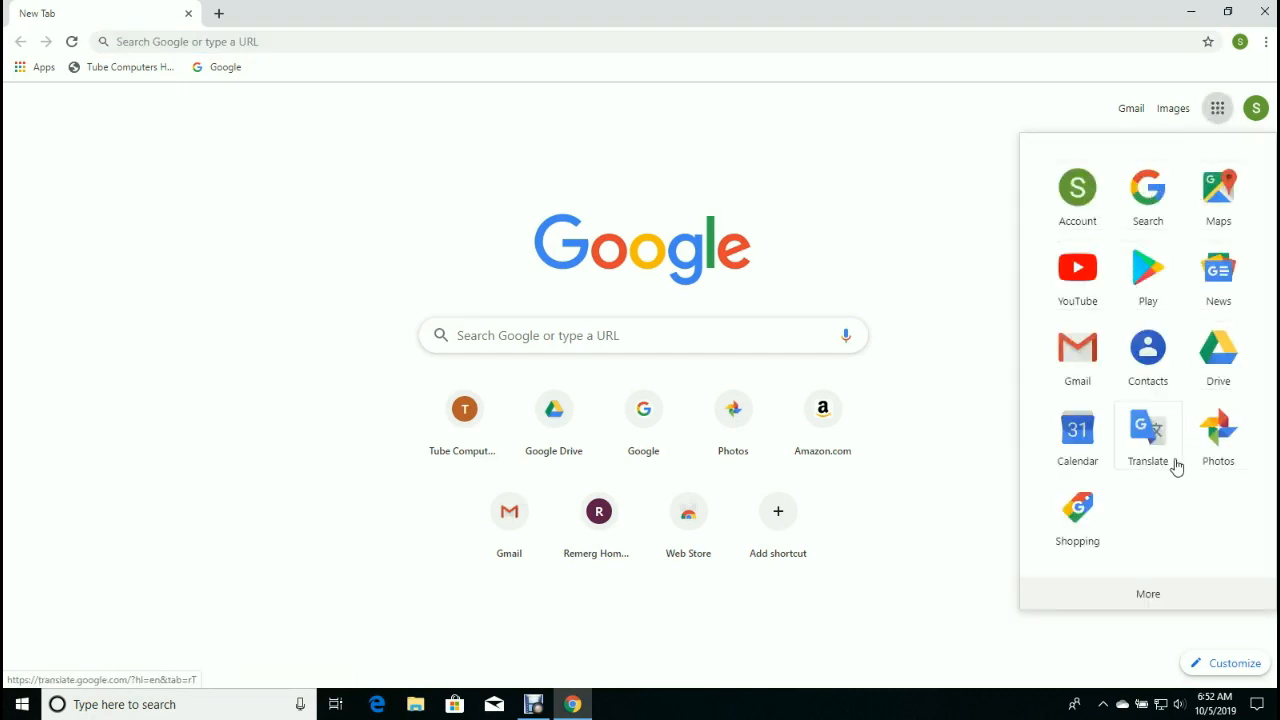
left_click(1219, 355)
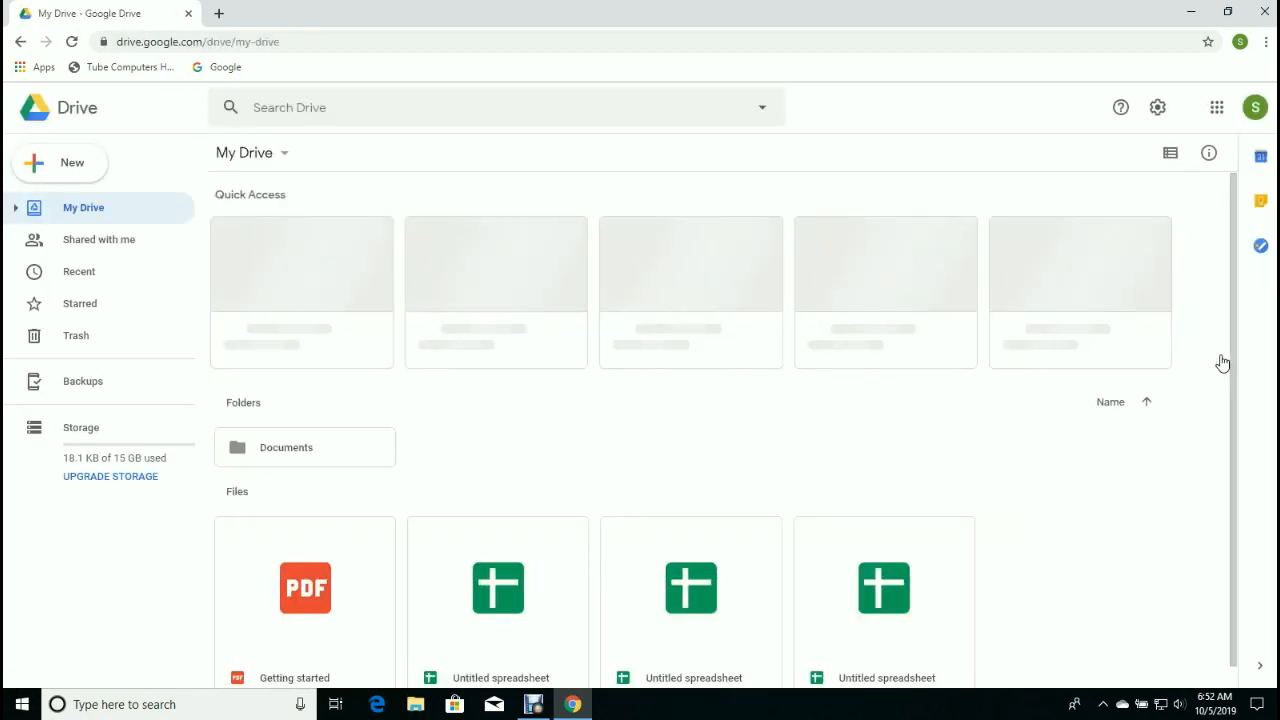
left_click(286, 160)
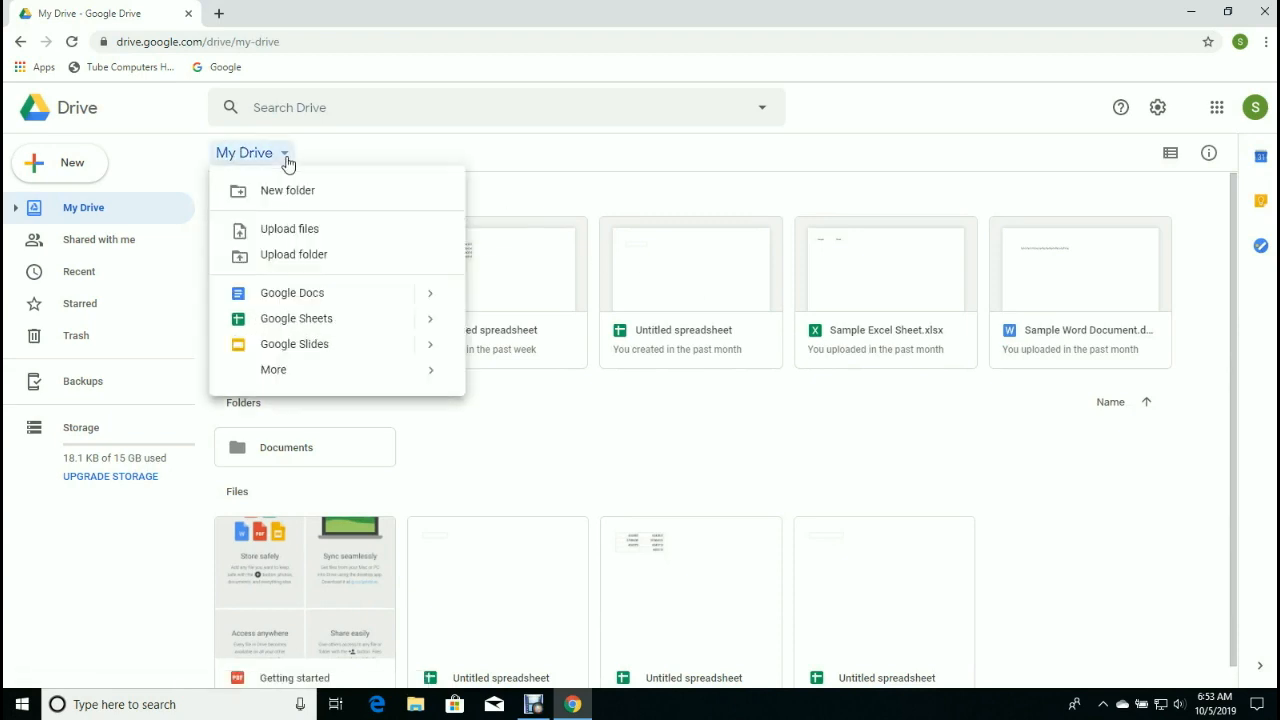
left_click(283, 320)
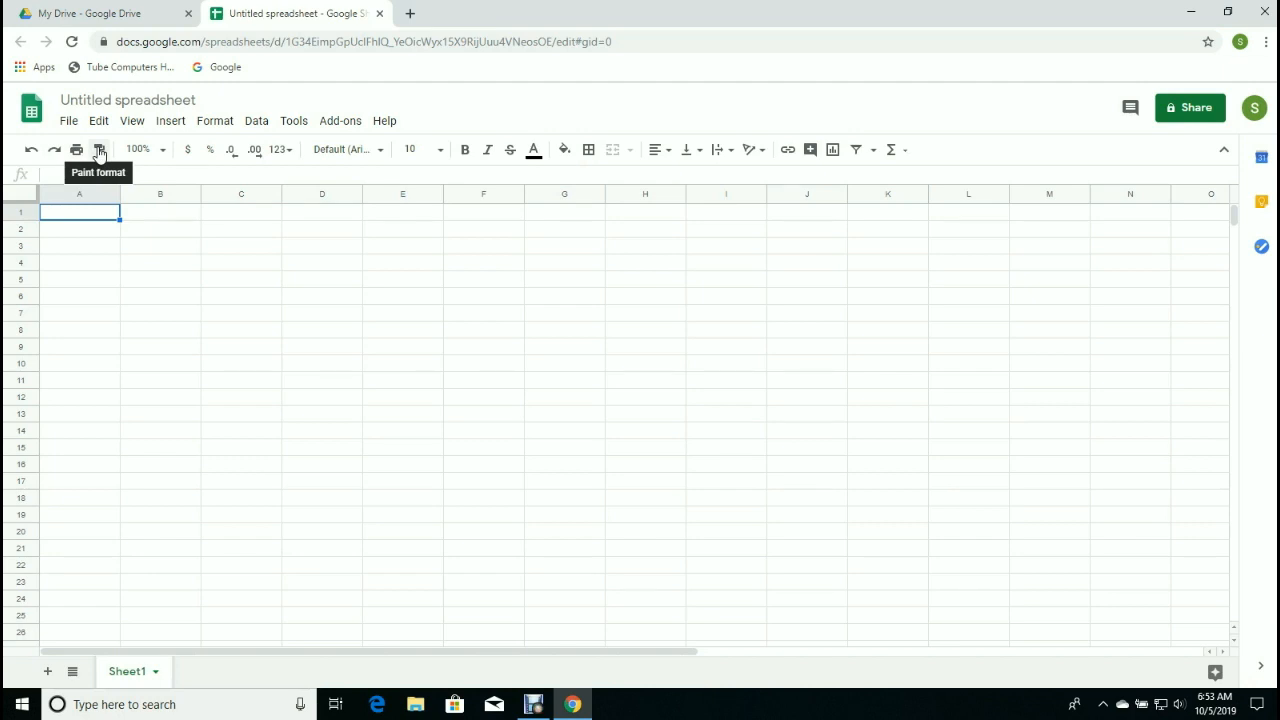
- Enter 67.80 in cell A1 and format it as currency
left_click(163, 155)
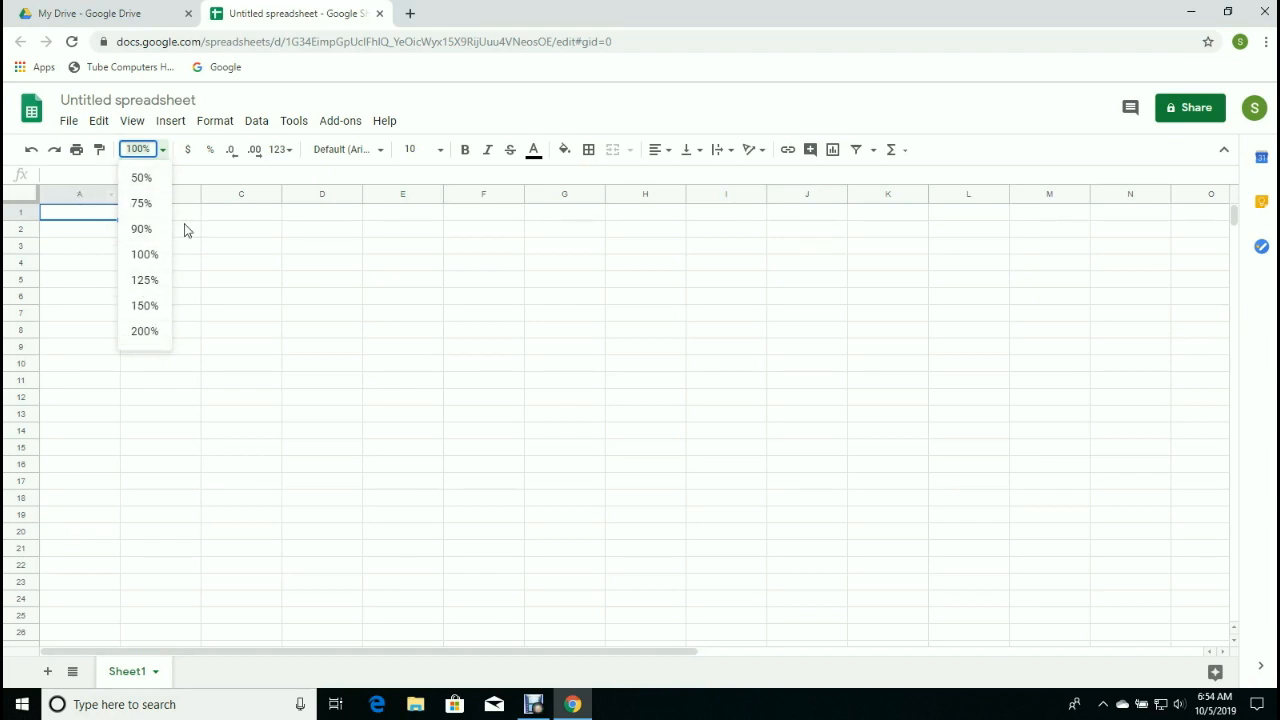
left_click(81, 220)
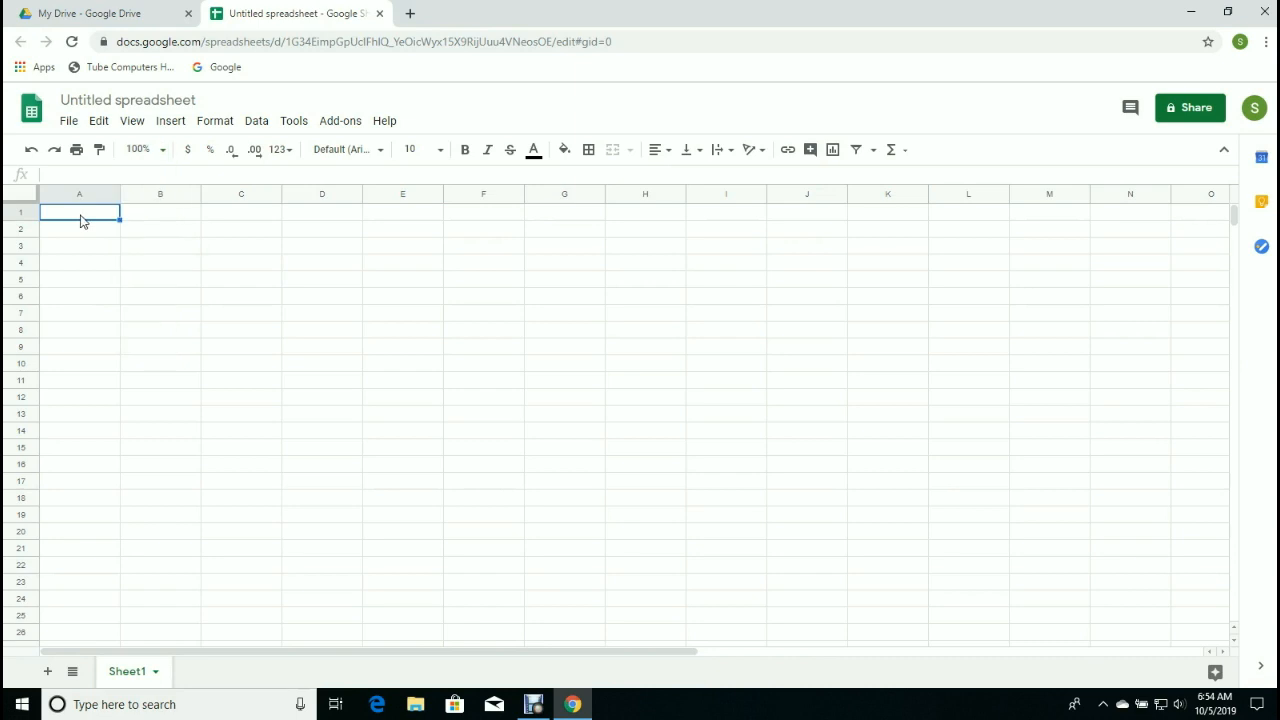
type("67.80")
left_click(189, 157)
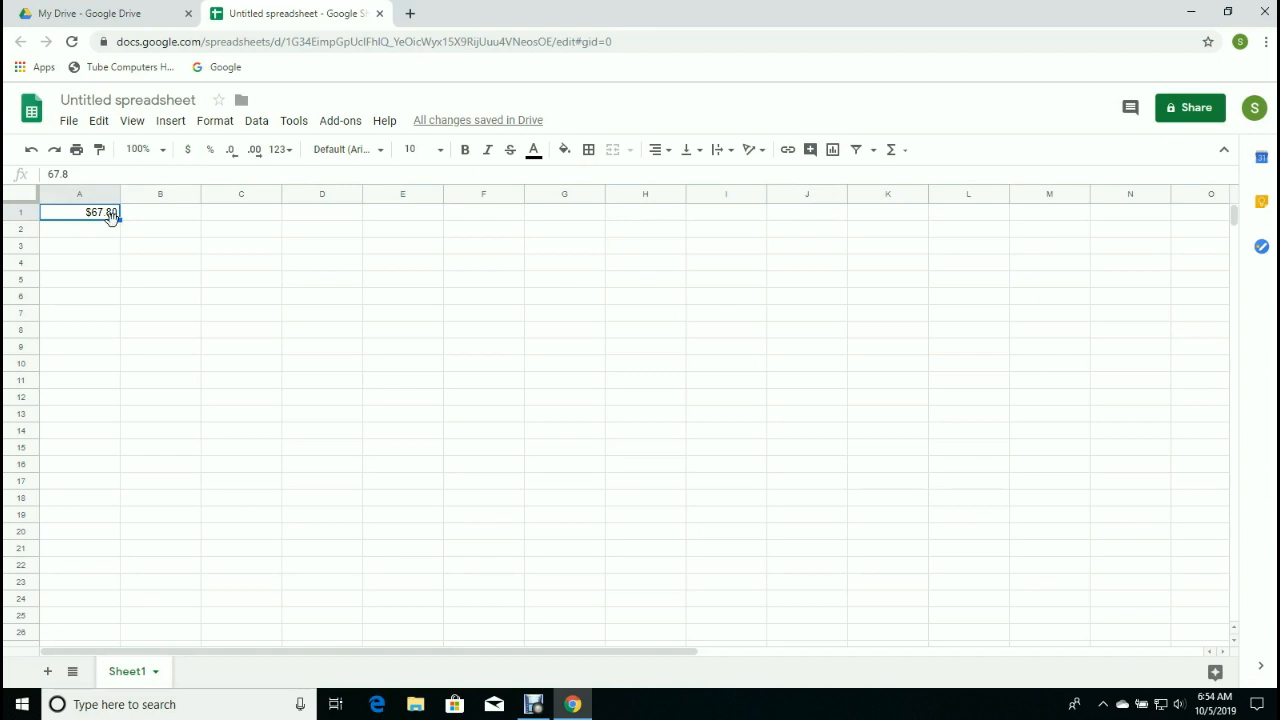
- Format cell A1 as a percent and clear its contents
left_click(211, 156)
key("Delete")
left_click(293, 155)
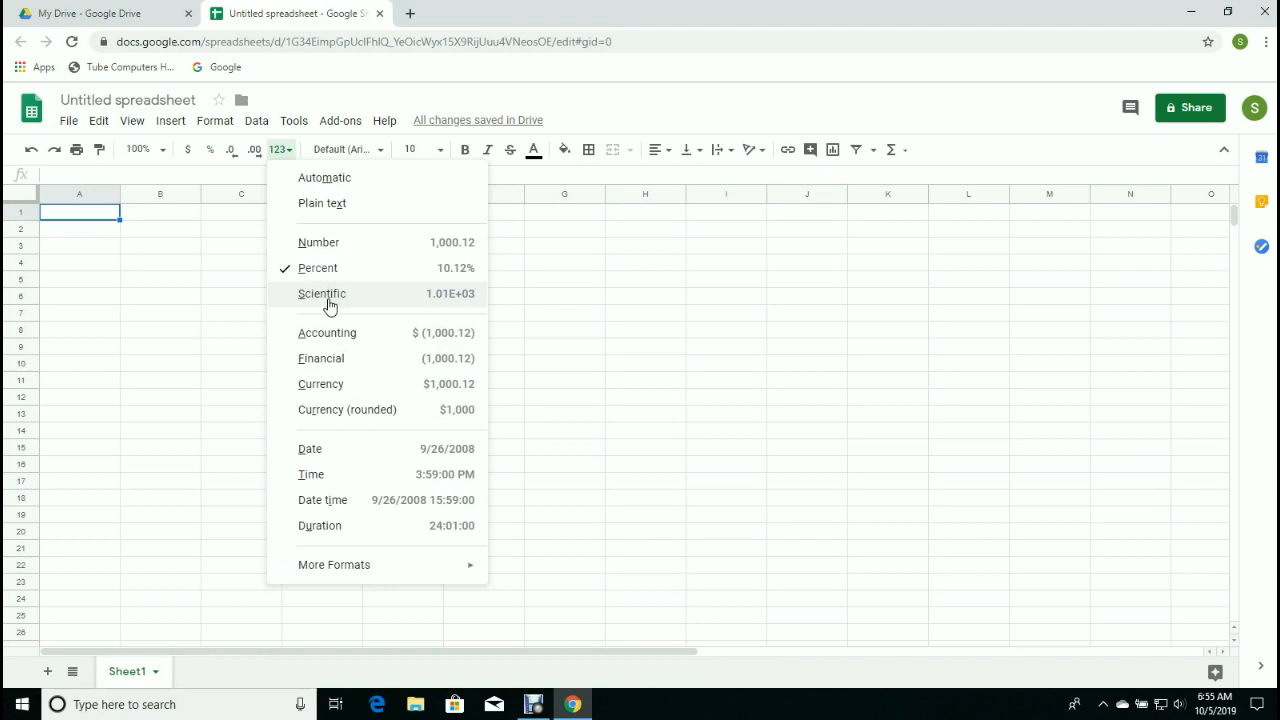
left_click(229, 287)
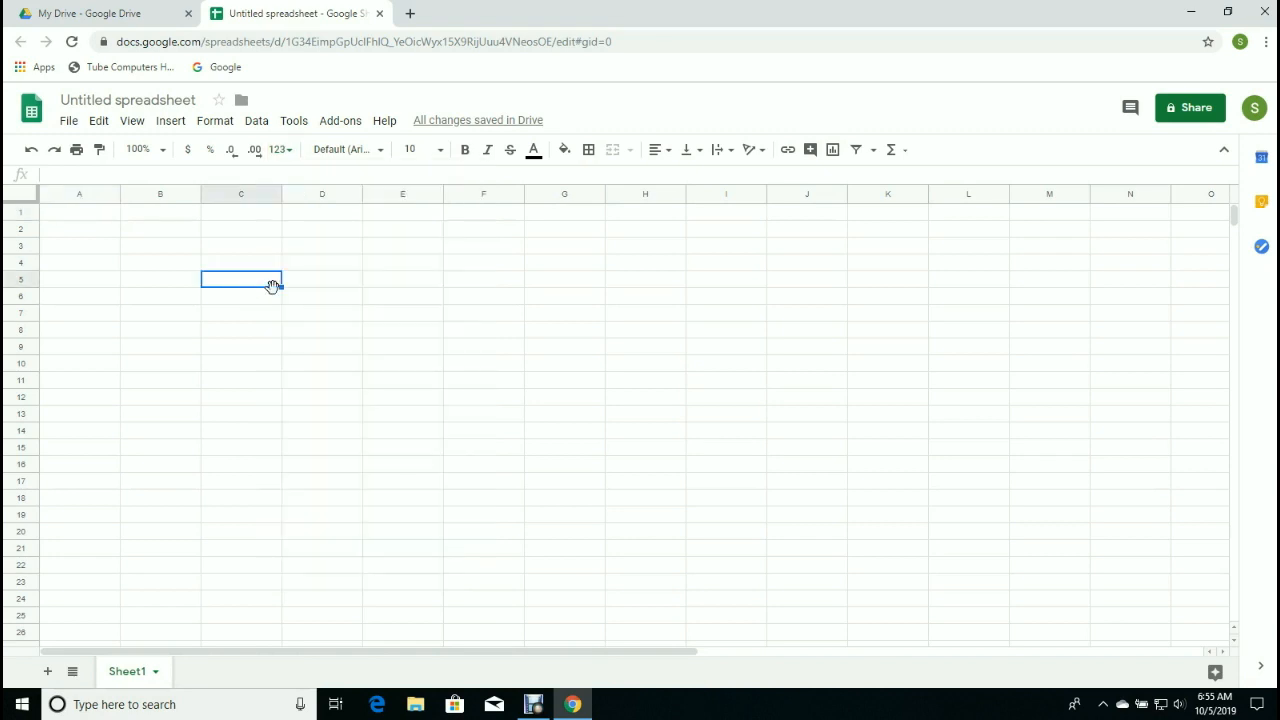
left_click(382, 158)
left_click(383, 157)
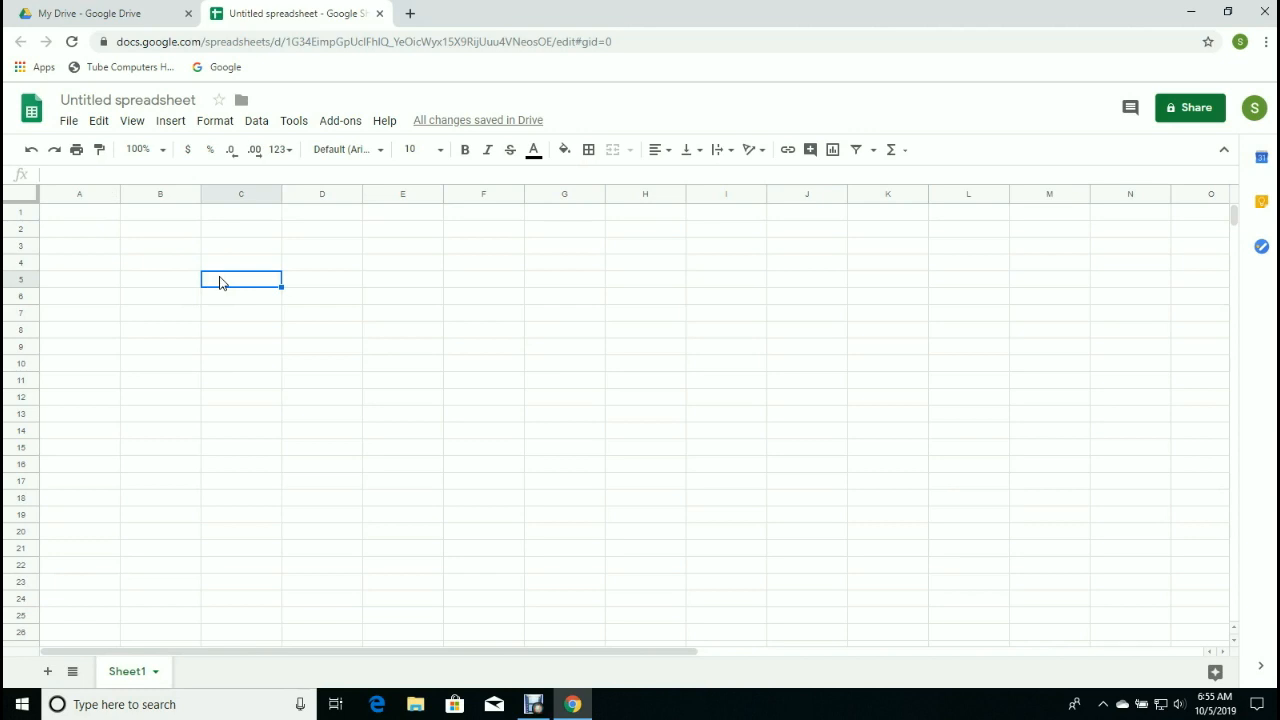
- Enter "get groceries" in cell C5 with strikethrough formatting, and delete the text
type("get groceries")
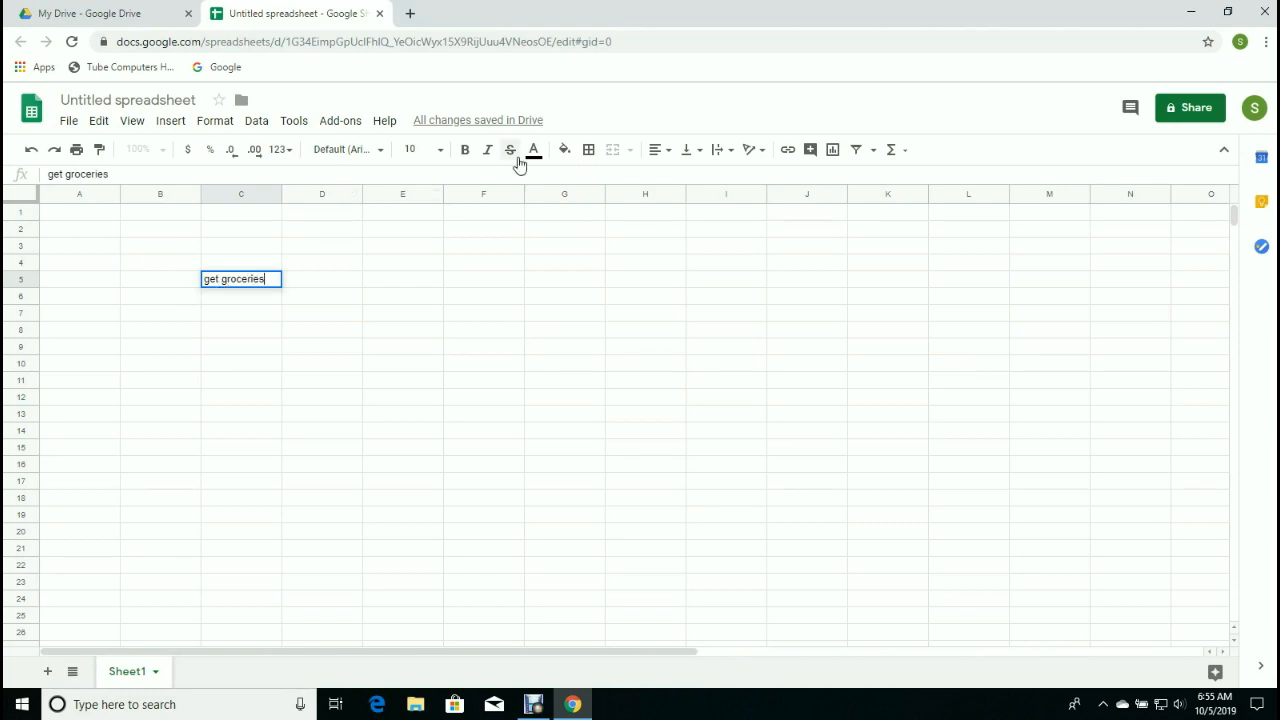
left_click(406, 286)
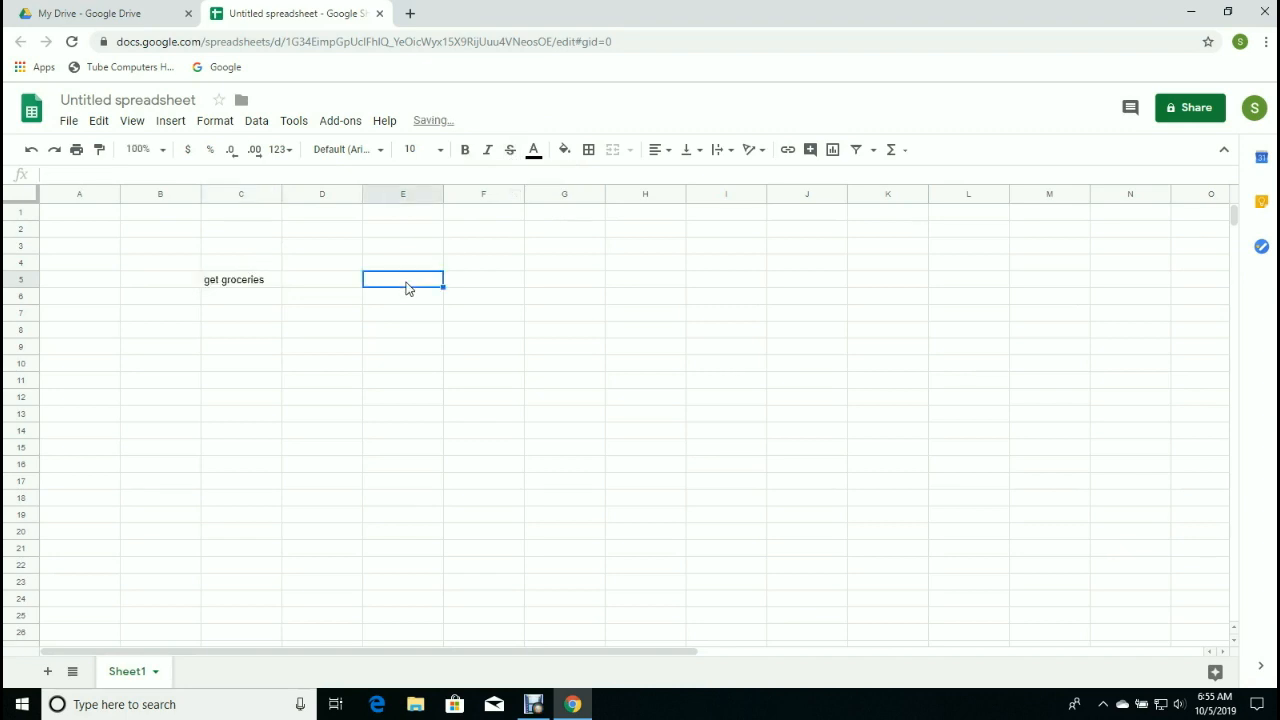
left_click(240, 284)
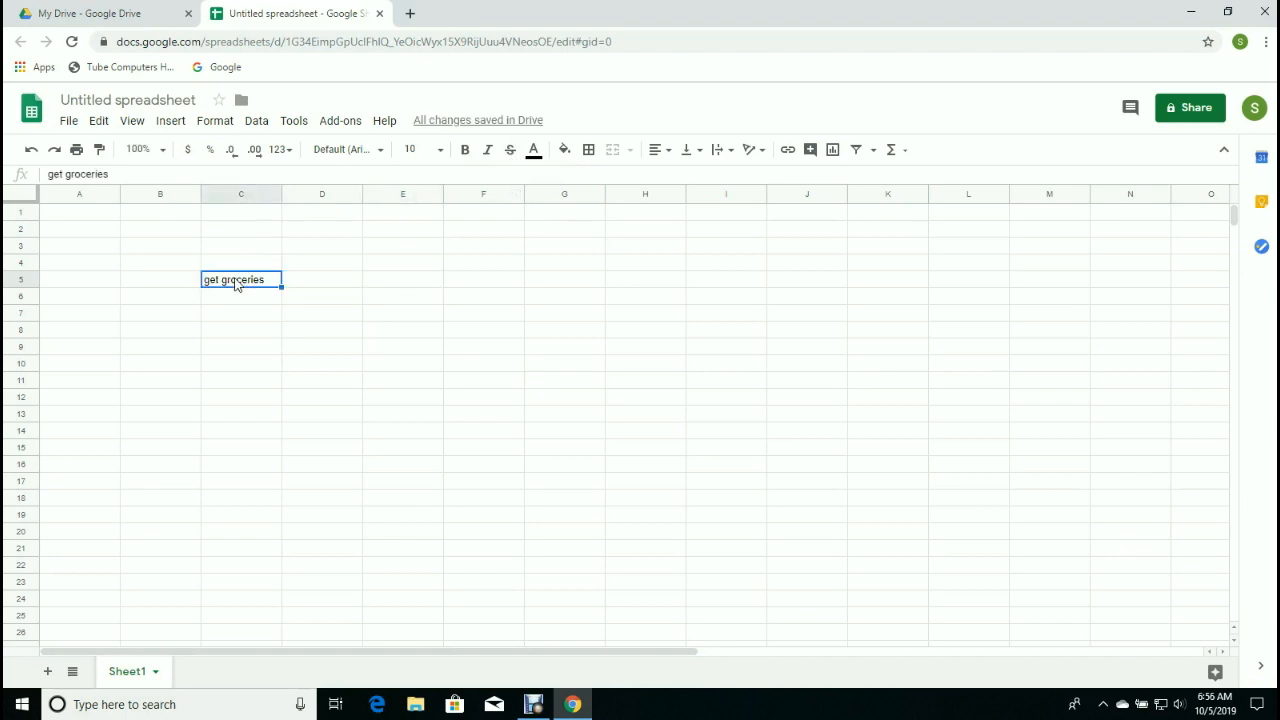
left_click(510, 152)
key("Delete")
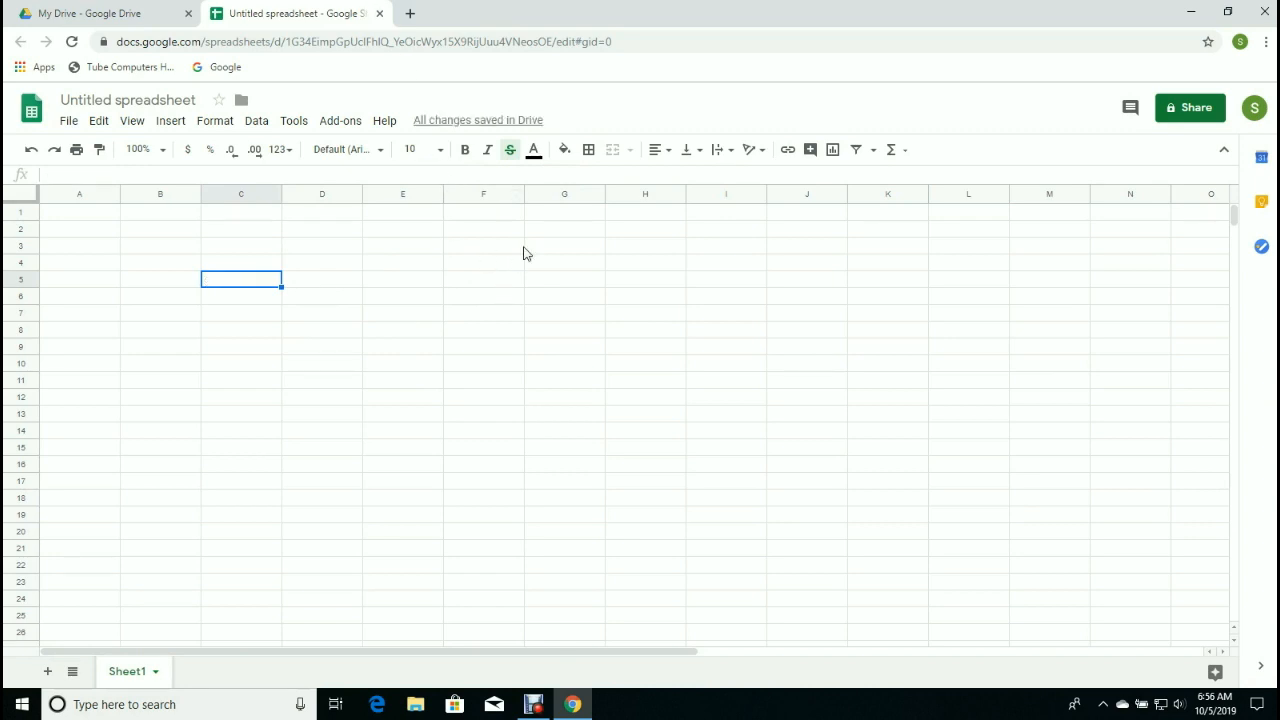
left_click(534, 152)
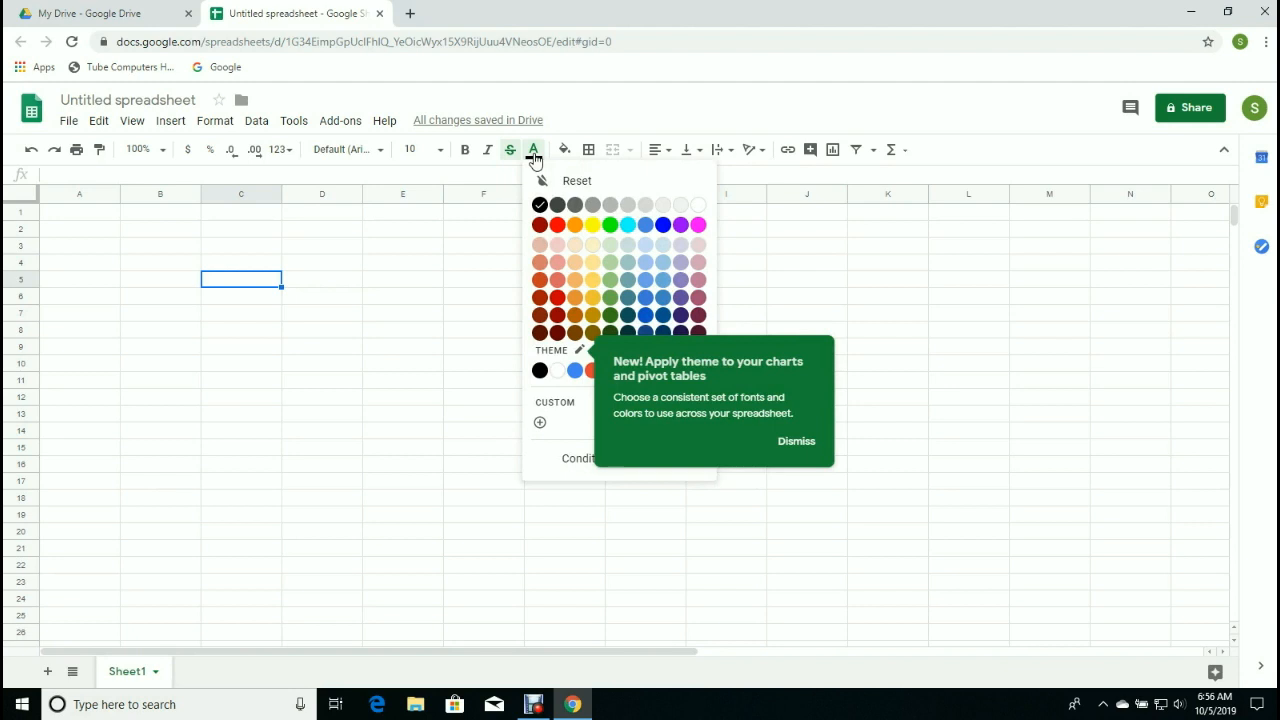
left_click(361, 420)
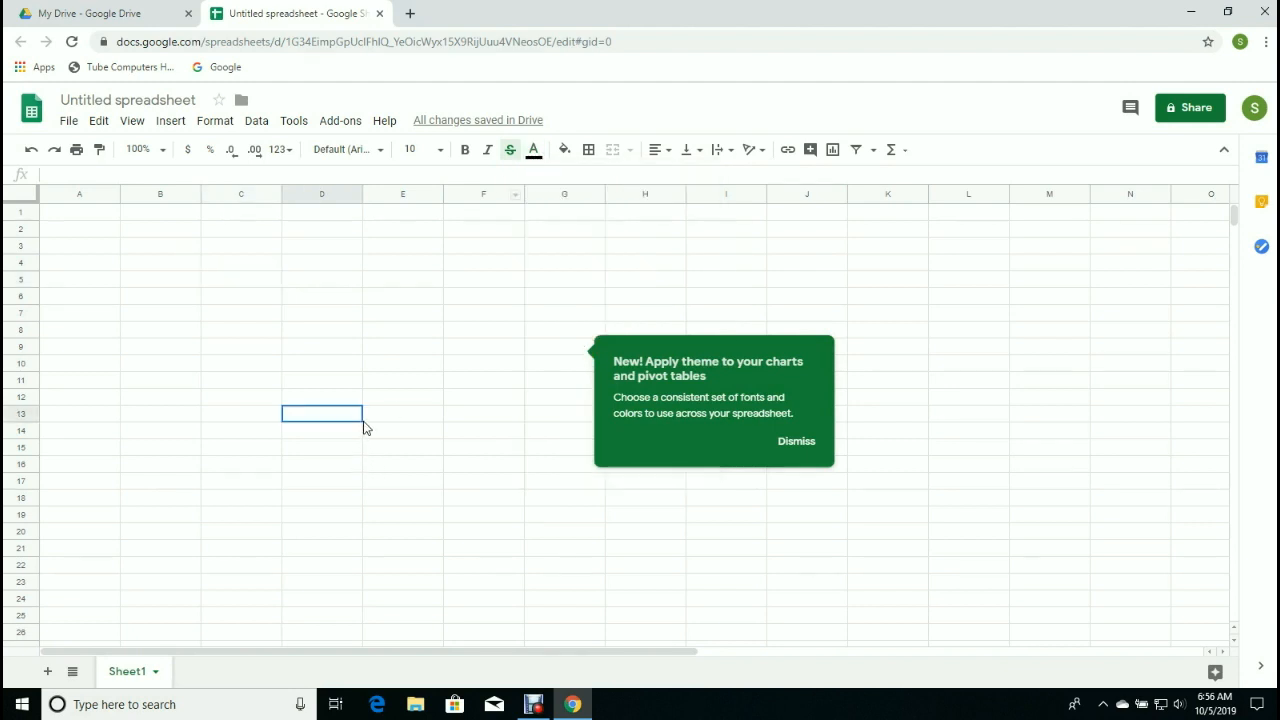
- Enter three first names below one another in cells B5 to B7
left_click(157, 284)
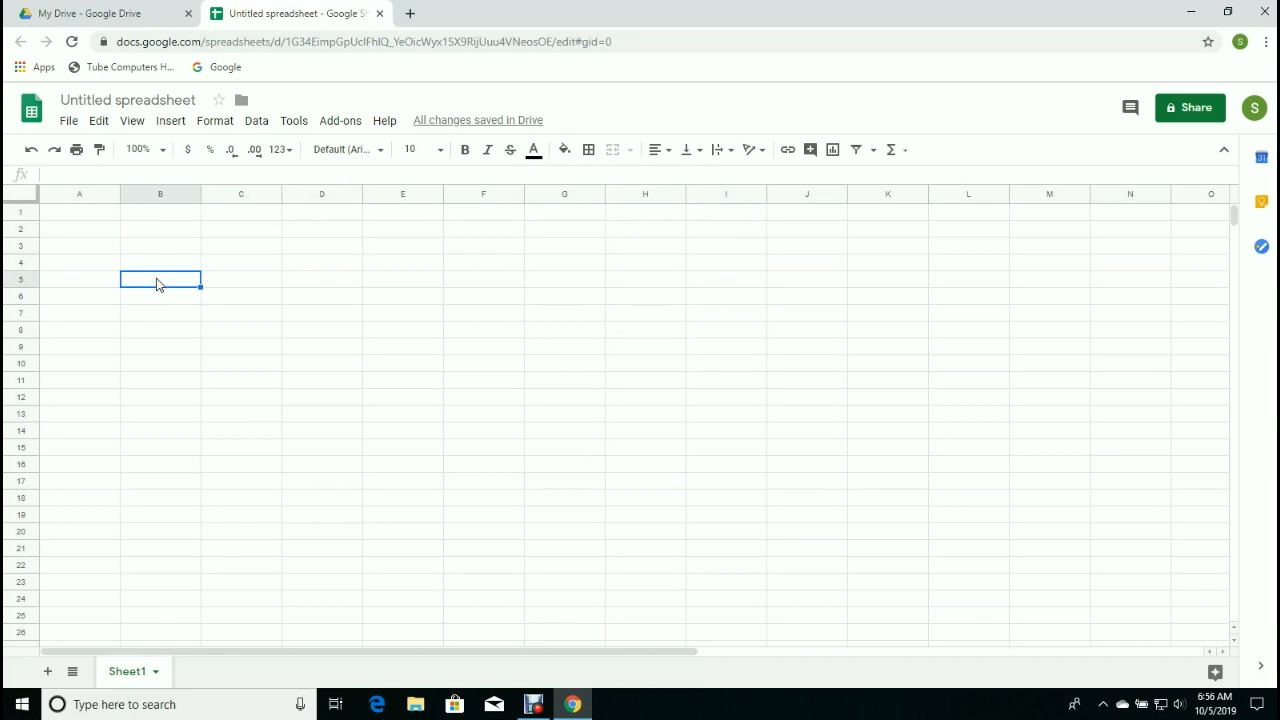
type("mary")
key("Return")
type("joe")
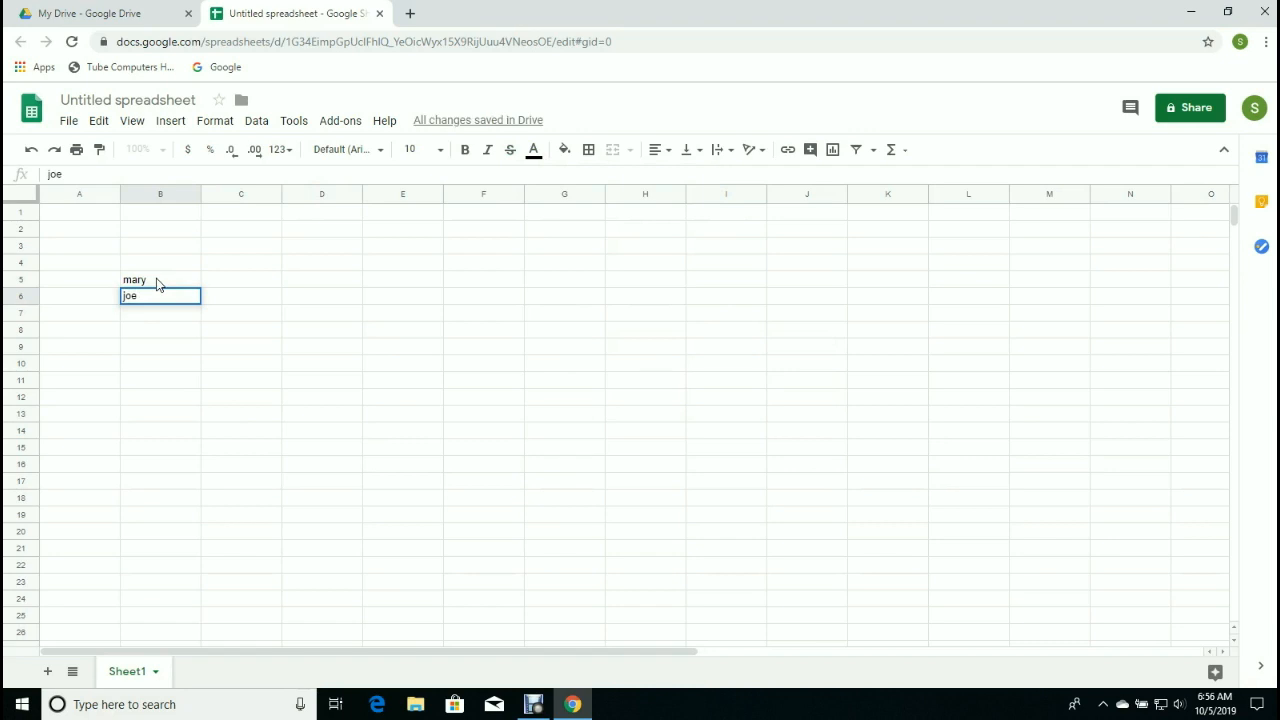
key("Return")
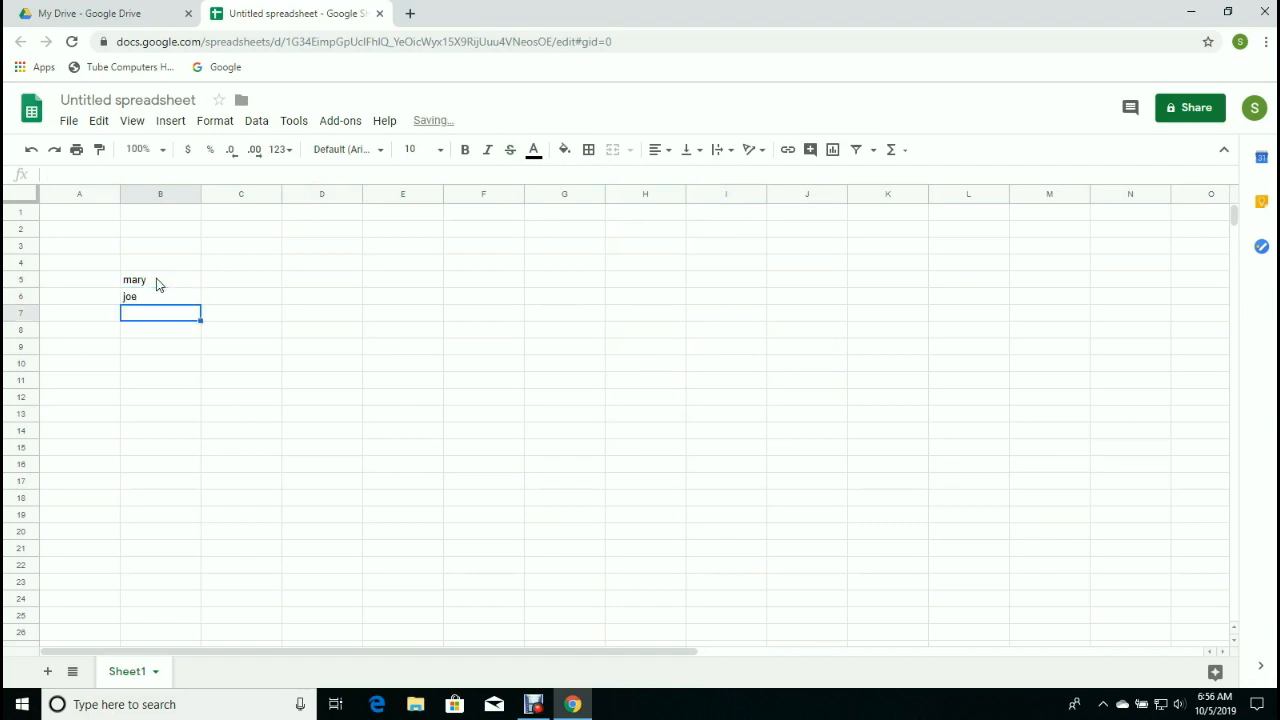
type("charly")
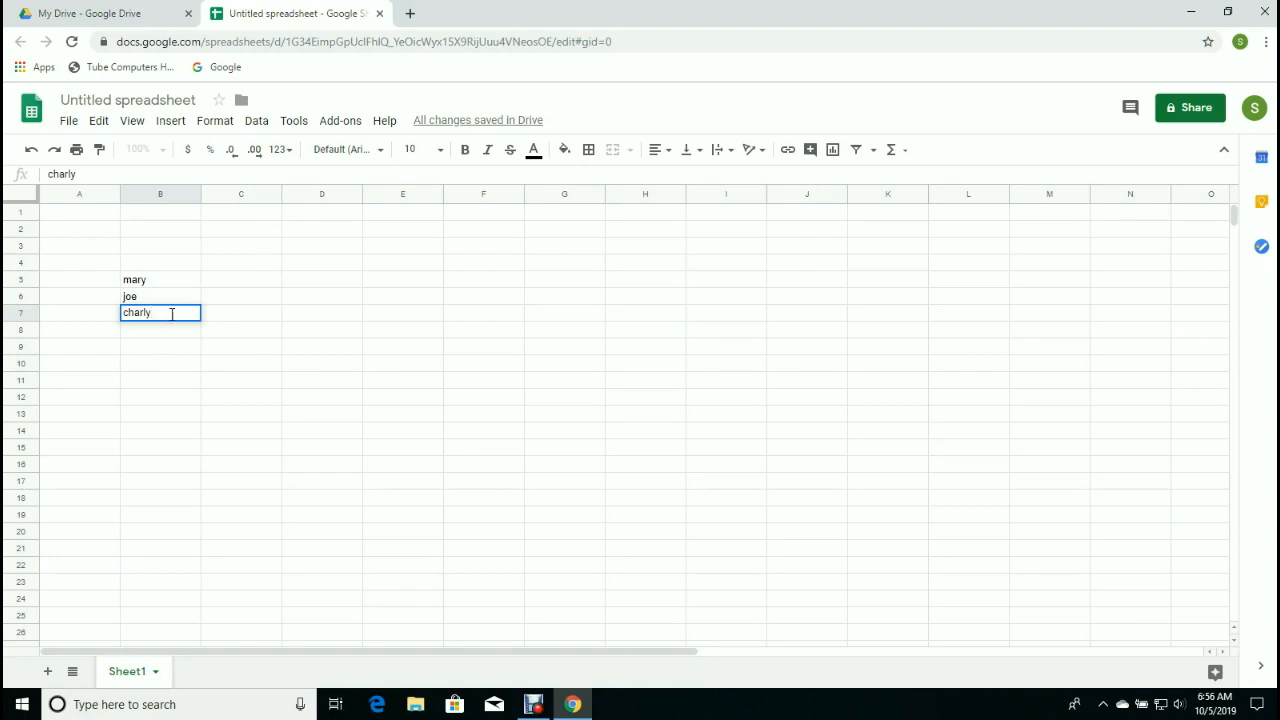
left_click(240, 320)
- Set the text color of the name in cell B7 to red
left_click(162, 320)
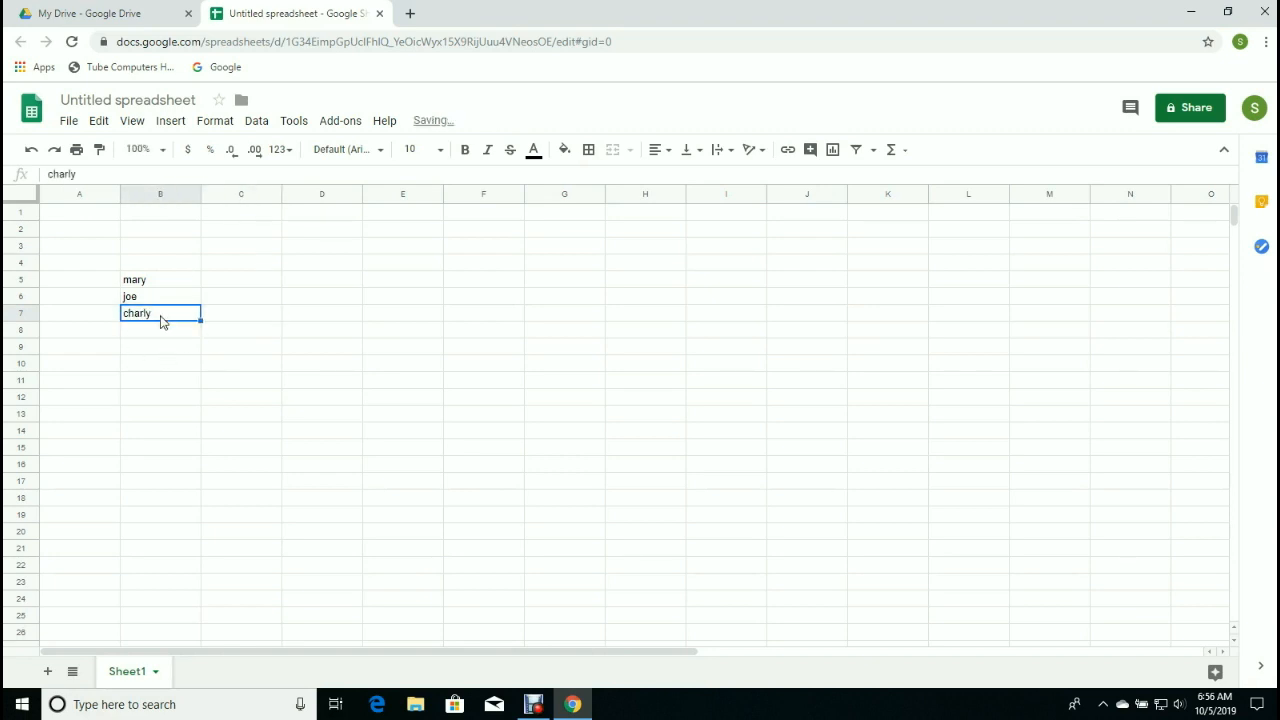
left_click(534, 151)
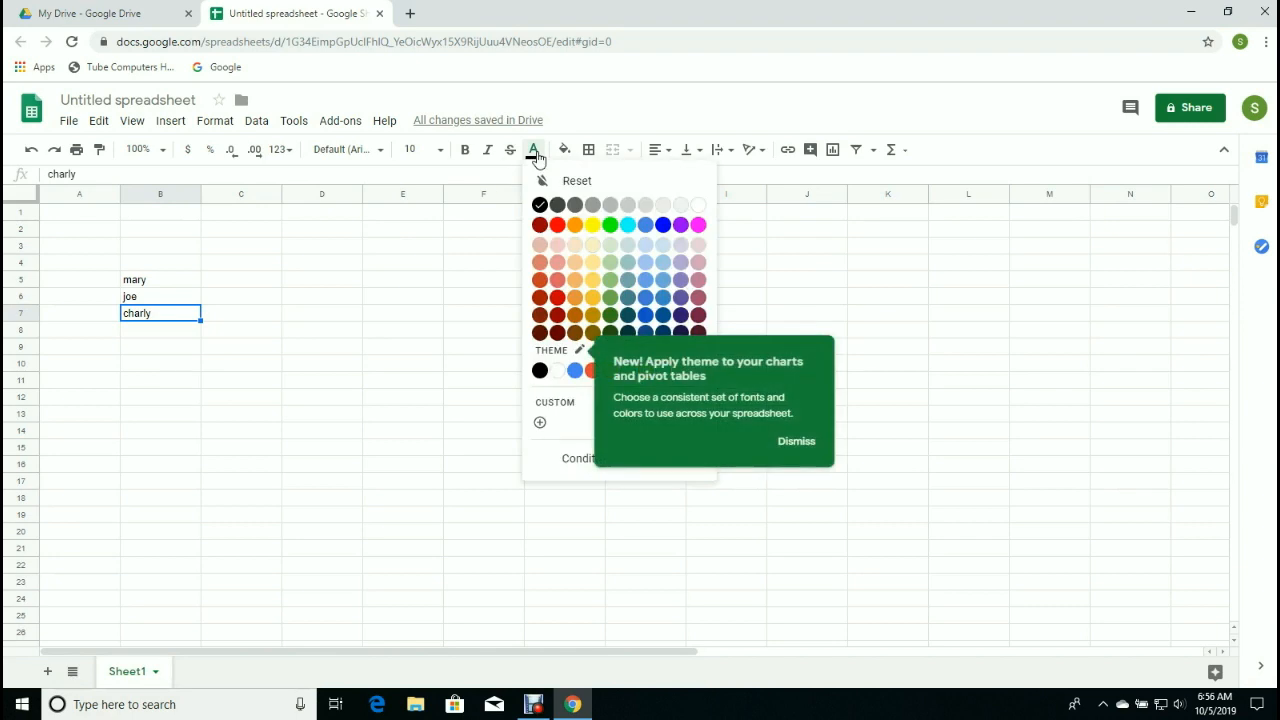
left_click(557, 225)
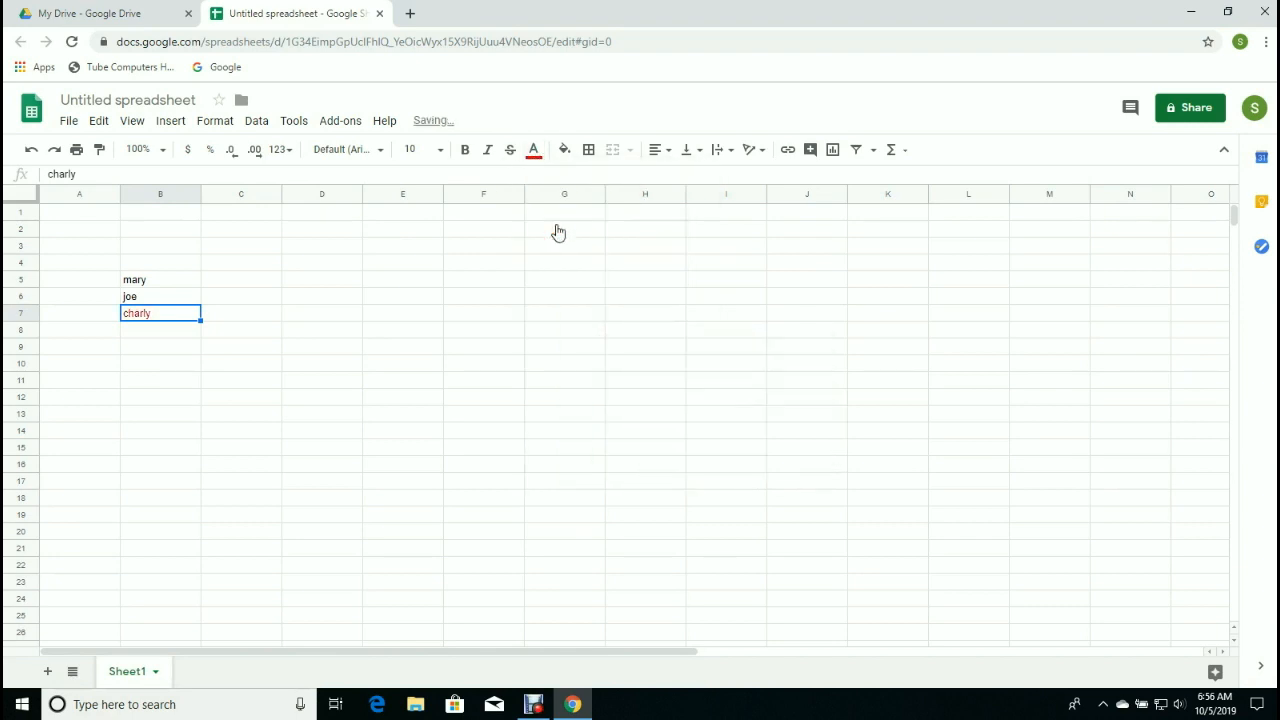
- Set the text color of all three names in cells B5 to B7 to orange
left_click(168, 366)
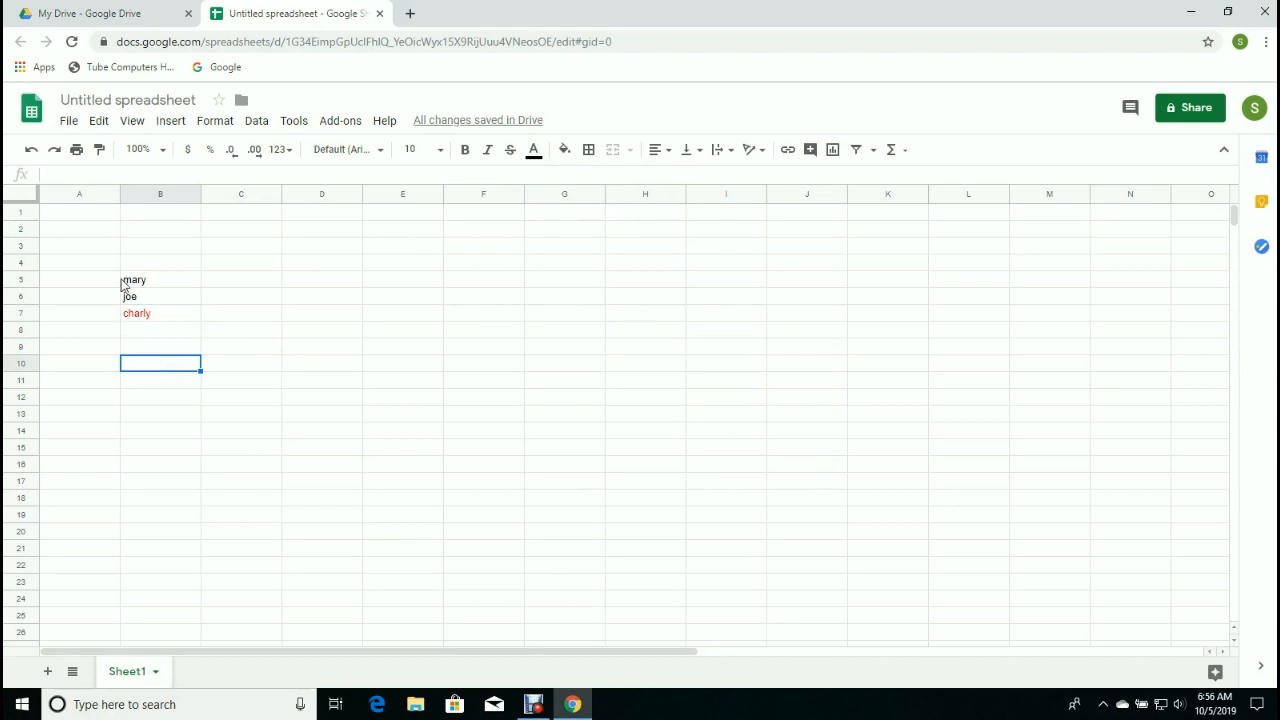
left_click(153, 283)
left_click_drag(153, 283, 153, 322)
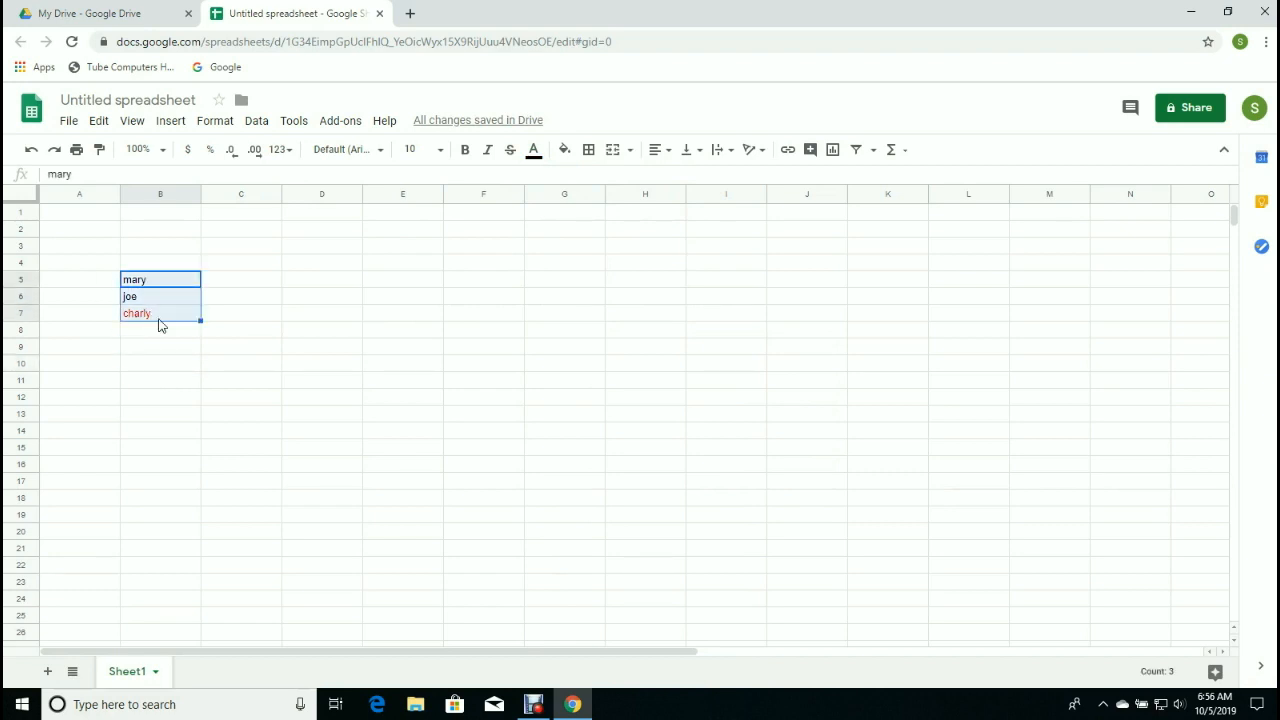
left_click(533, 155)
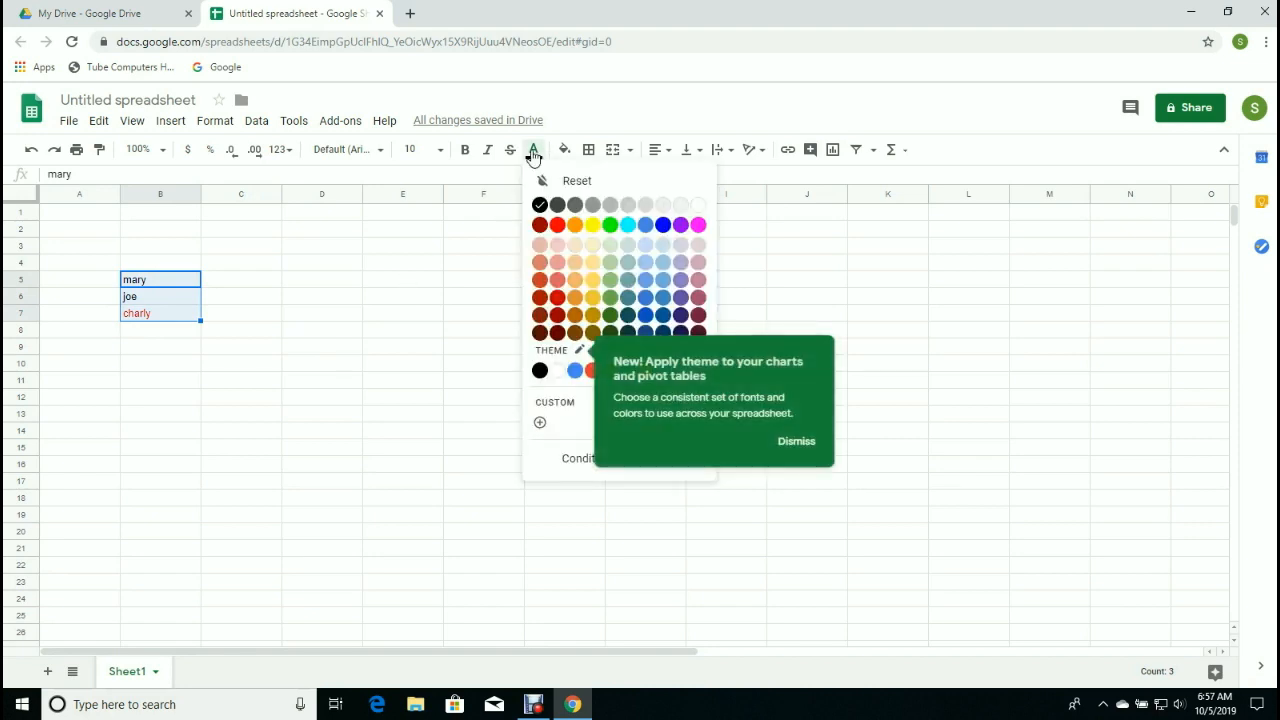
left_click(576, 232)
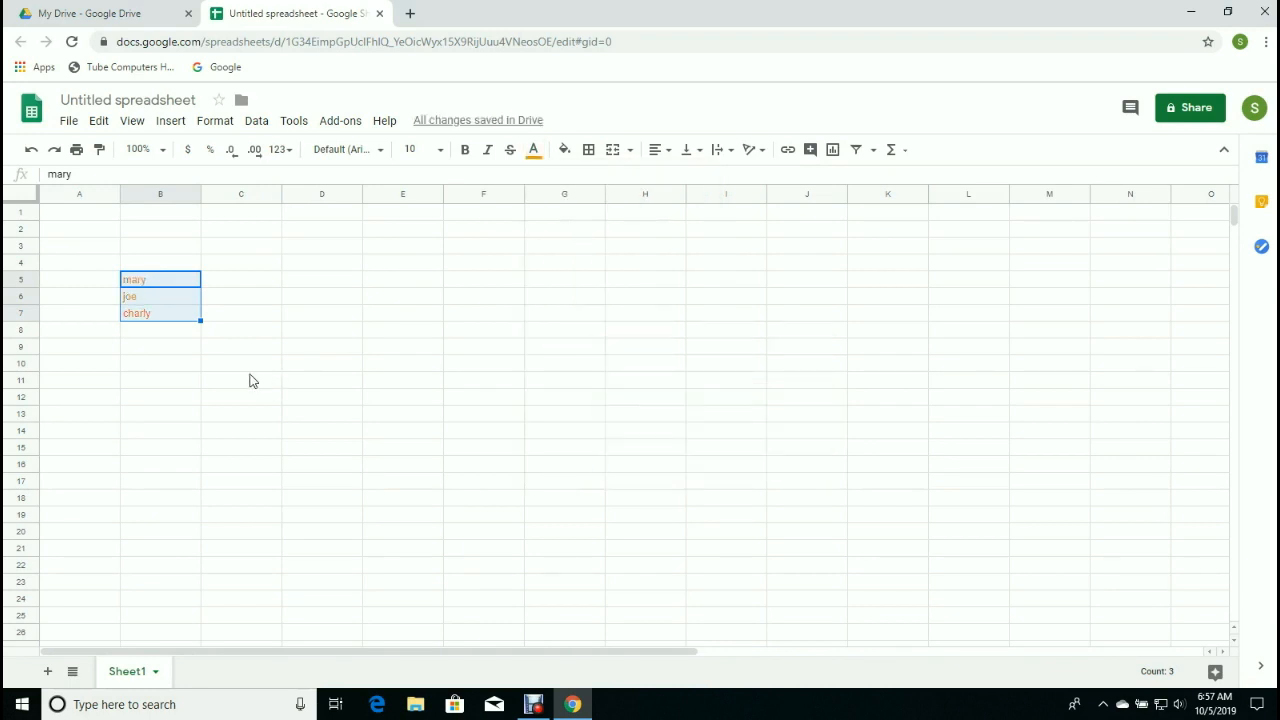
- Fill the names from B5:B7 down to cell B11, and clear the contents of the whole range
left_click_drag(201, 319, 268, 373)
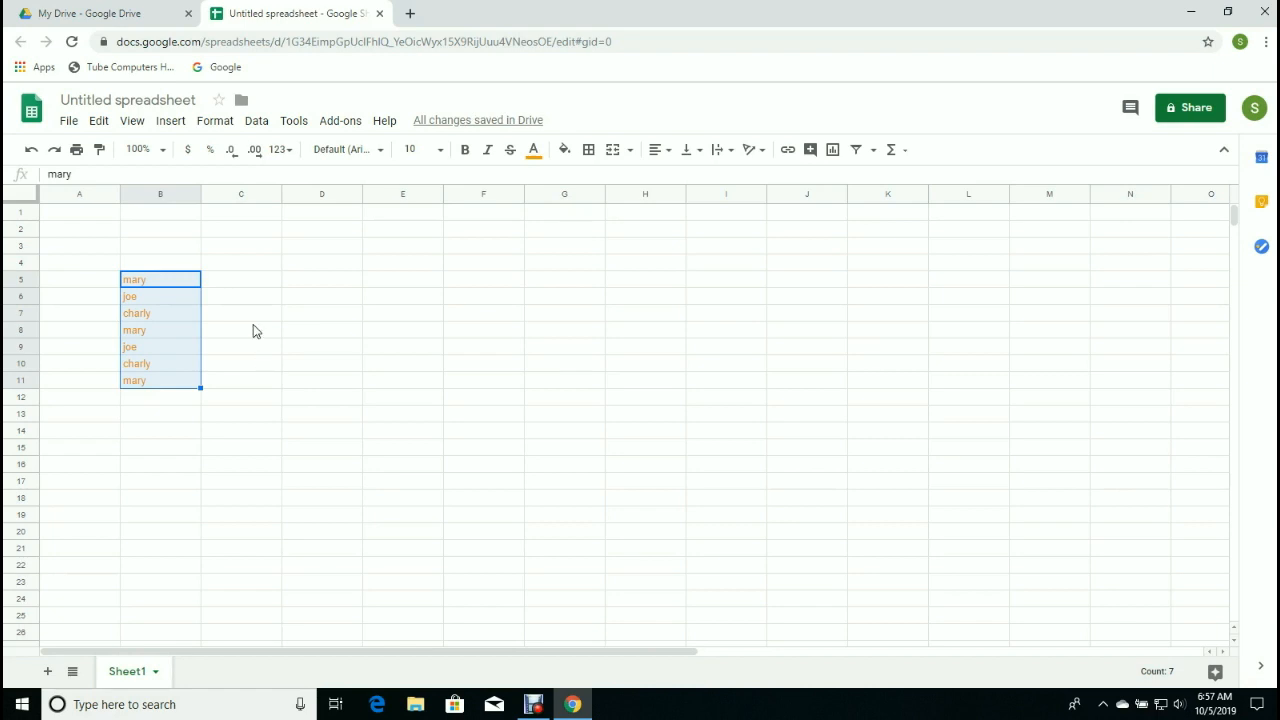
key("Delete")
- Fill cell C8 with yellow
left_click(253, 331)
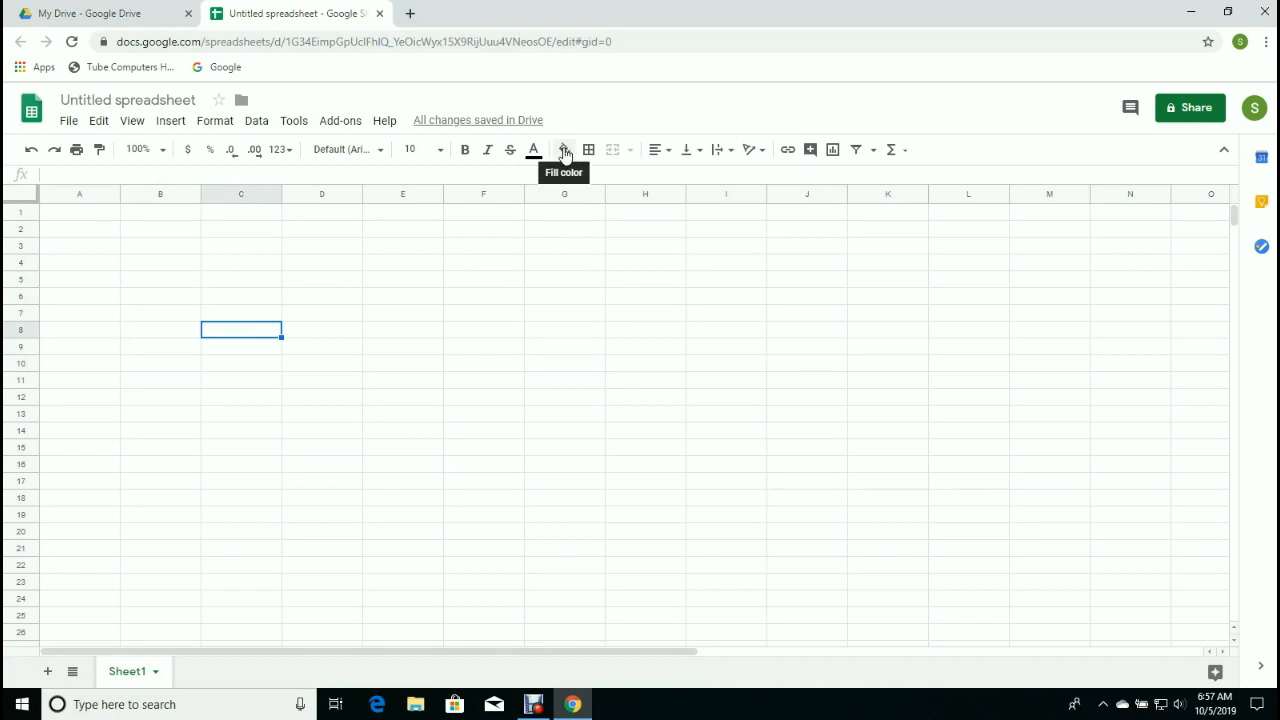
left_click(565, 152)
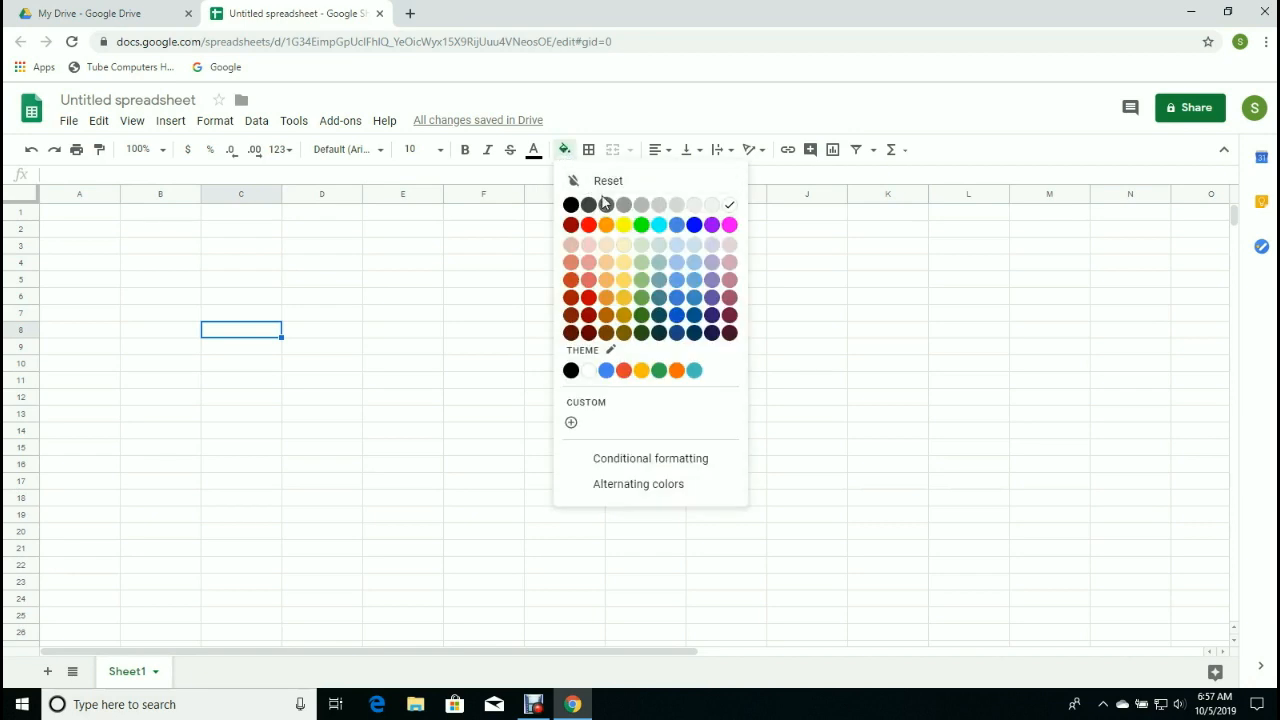
left_click(623, 224)
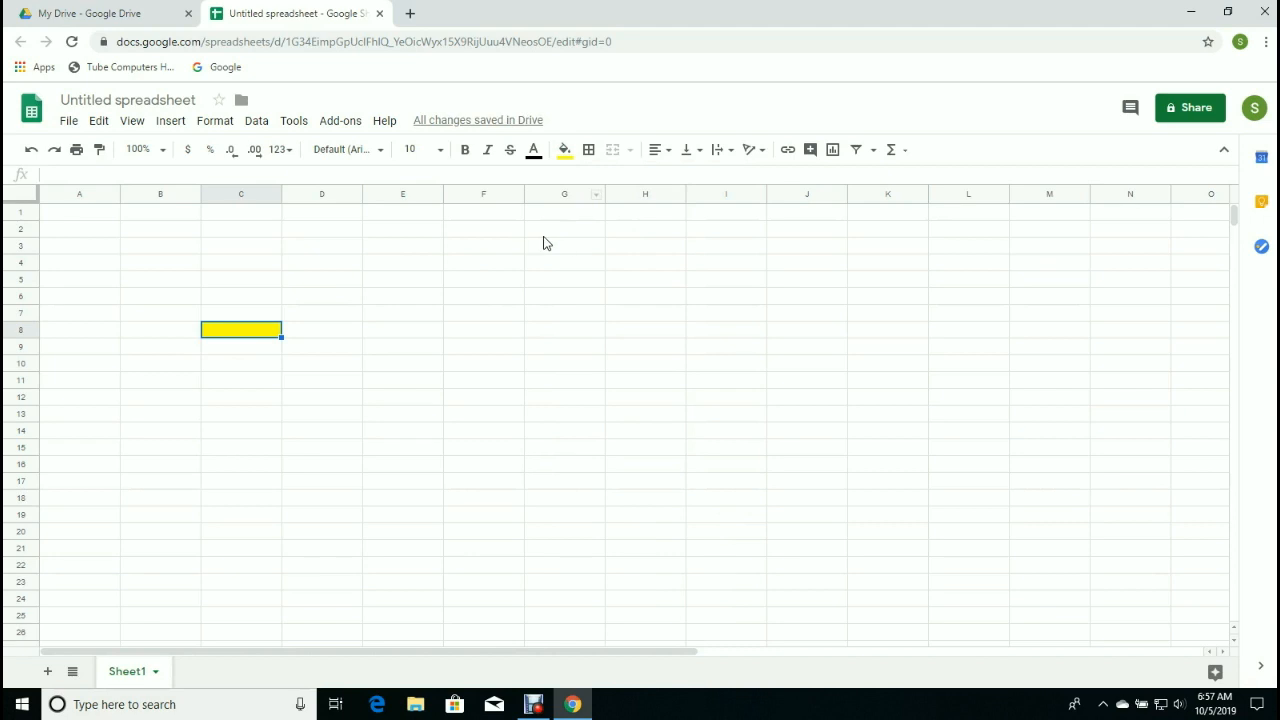
- Undo the yellow fill of cell C8 and redo it
left_click(29, 156)
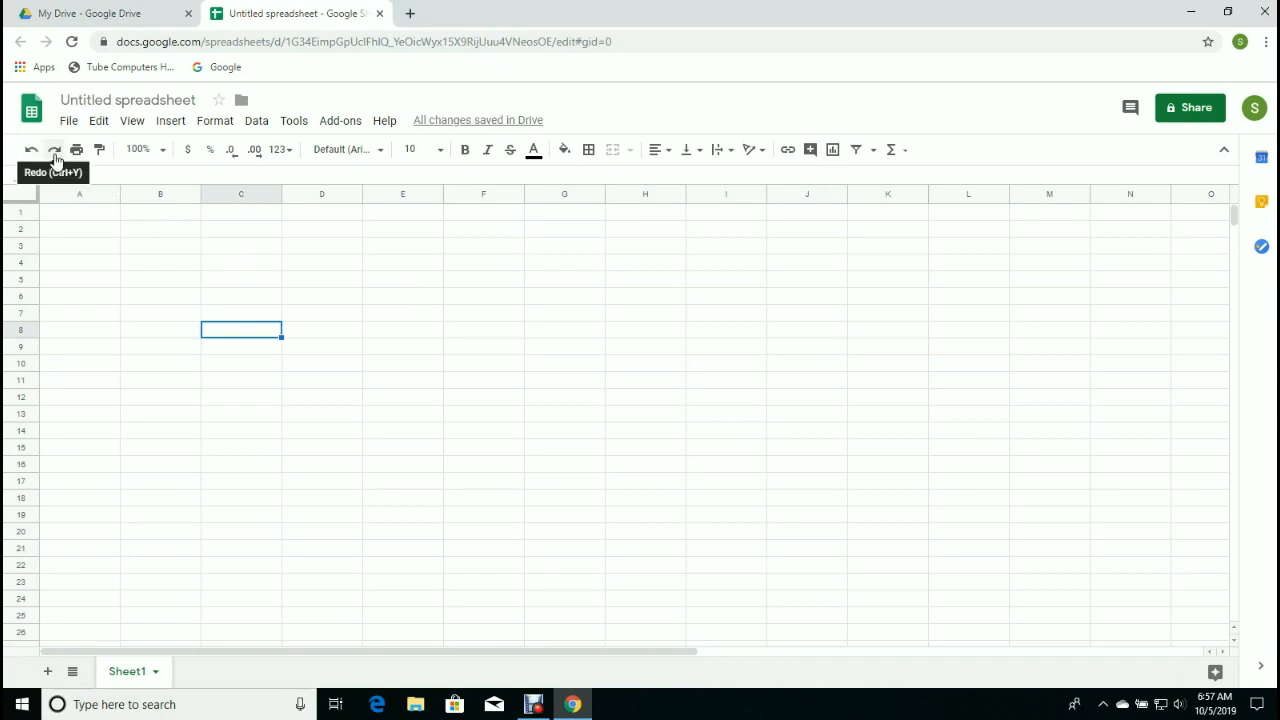
left_click(55, 157)
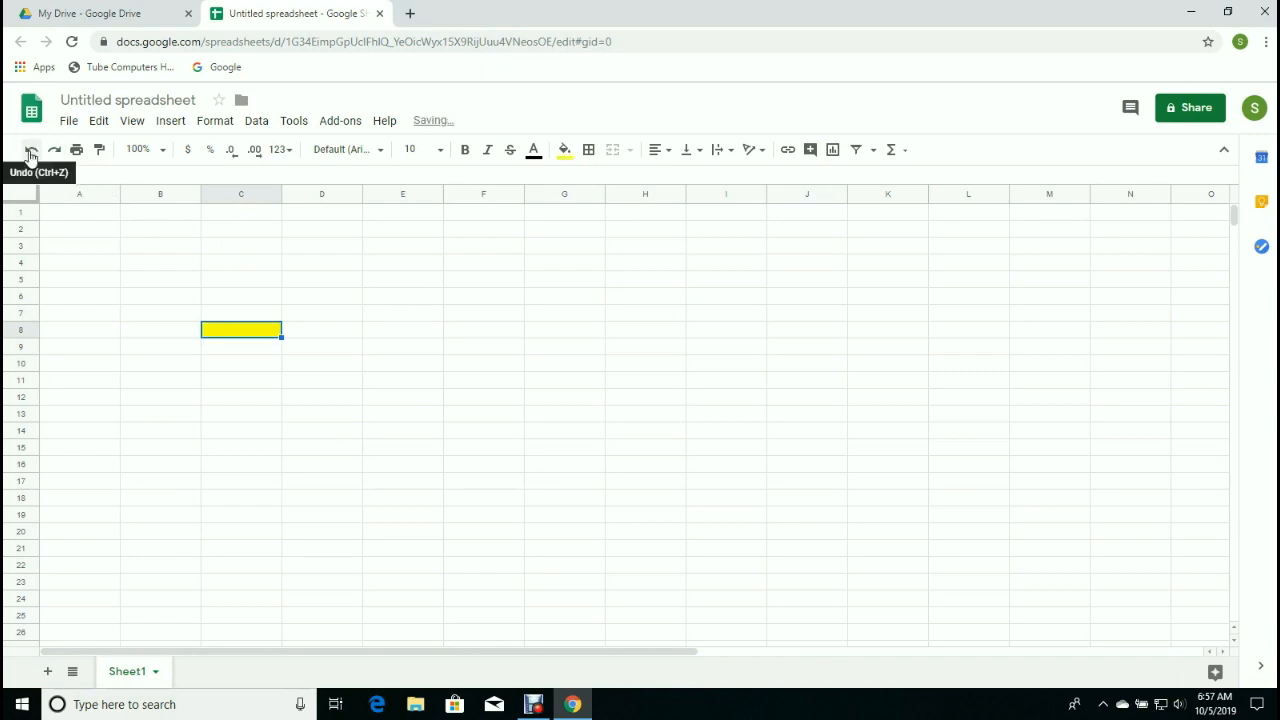
- Undo the yellow fill of cell C8, and view the border and horizontal alignment options
left_click(29, 156)
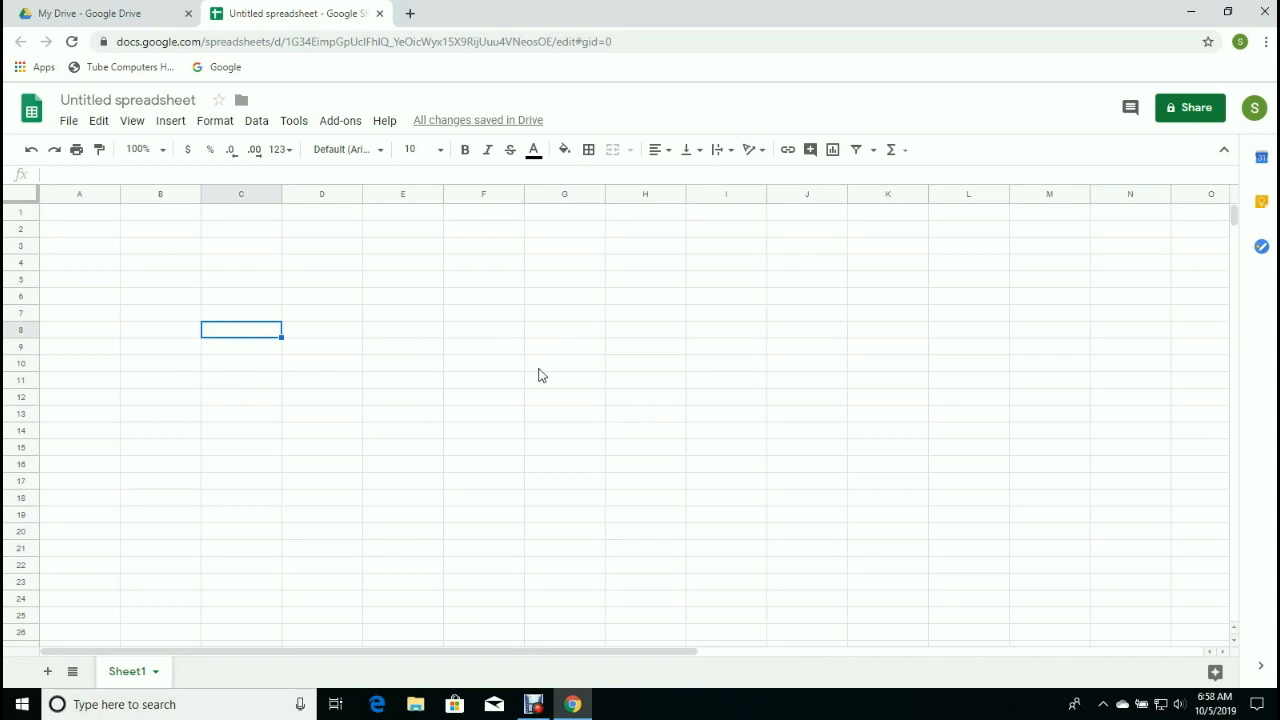
left_click(590, 155)
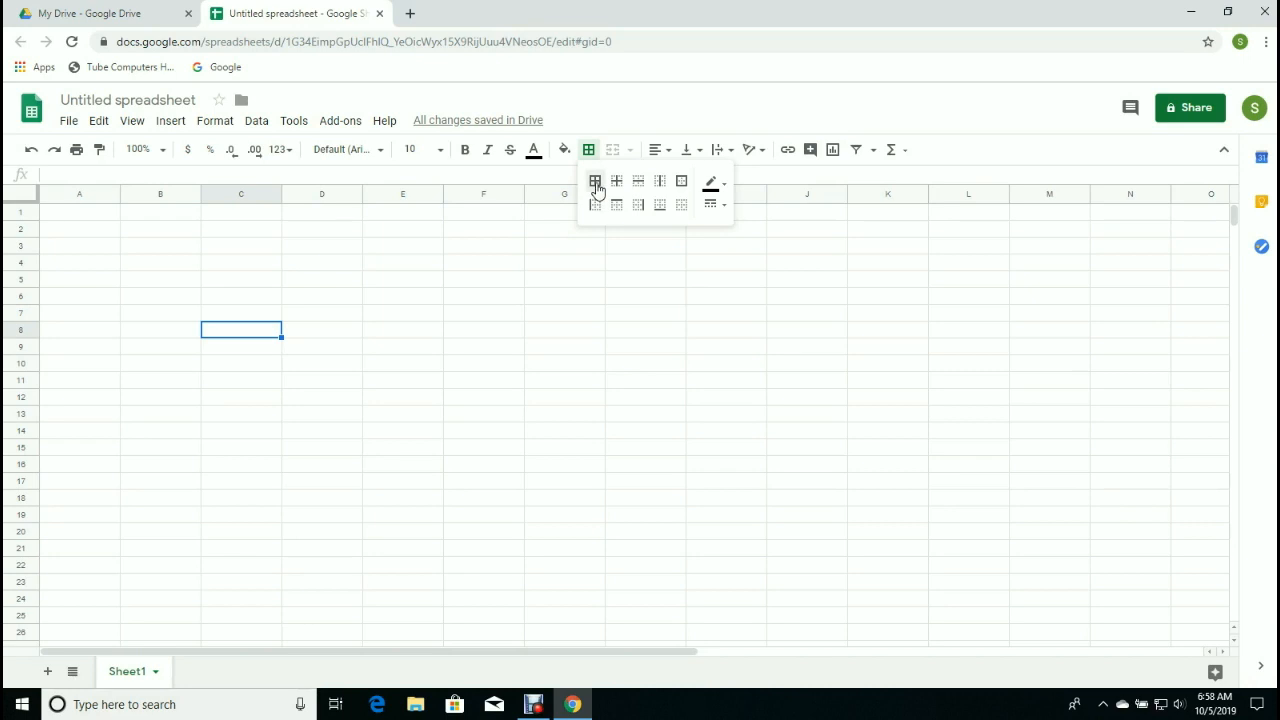
left_click(486, 314)
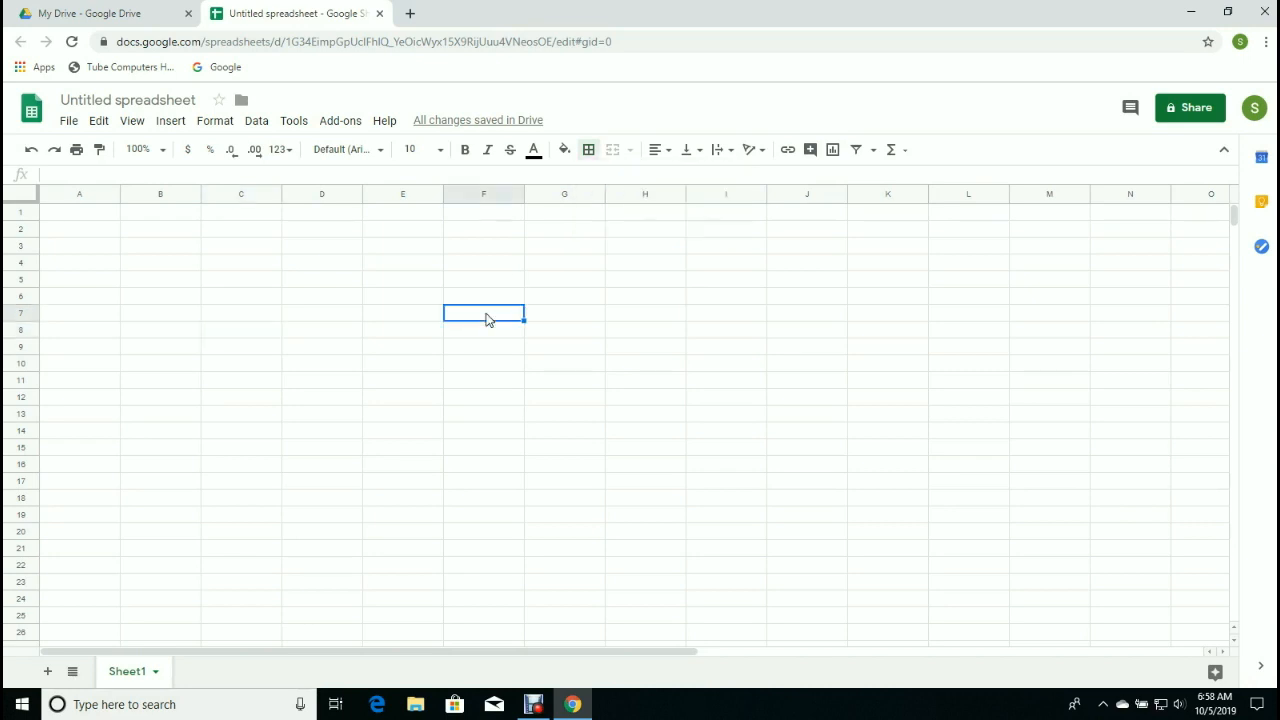
left_click(669, 155)
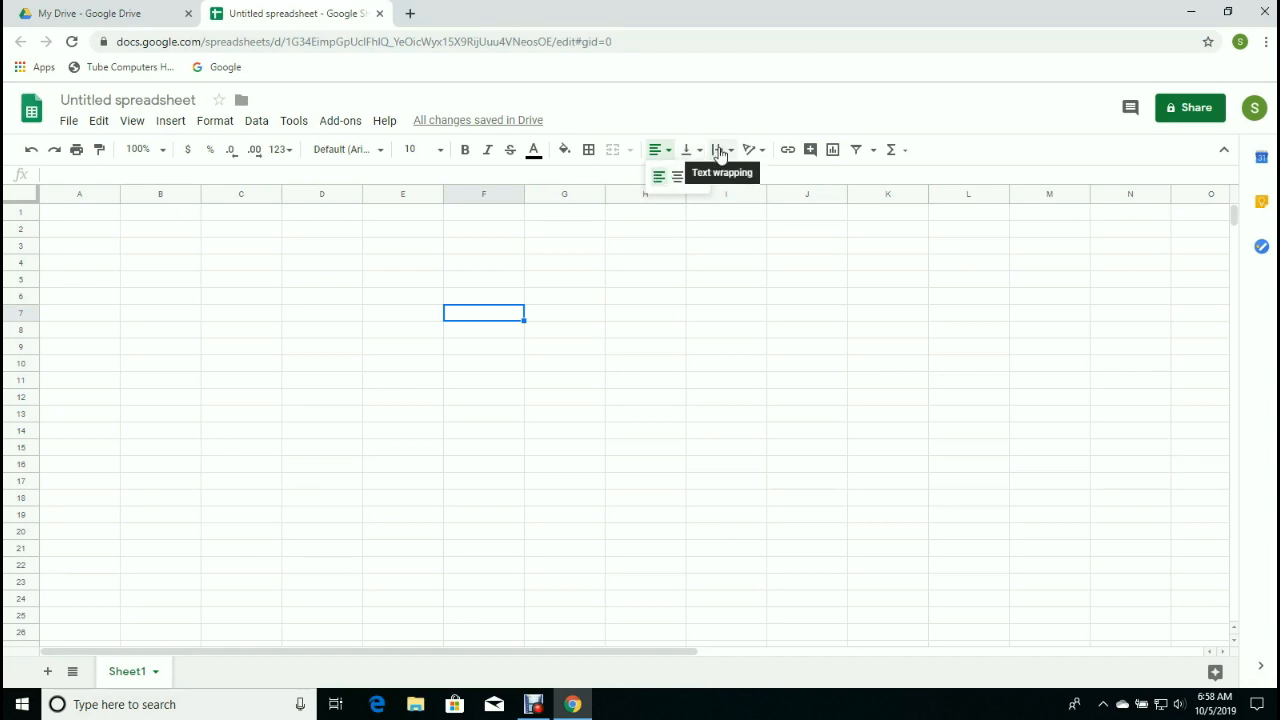
- Enter "dghadgdahgdjadhdgaghsdgh" in cell F7 and set its text wrapping to Wrap
left_click(462, 317)
double_click(461, 317)
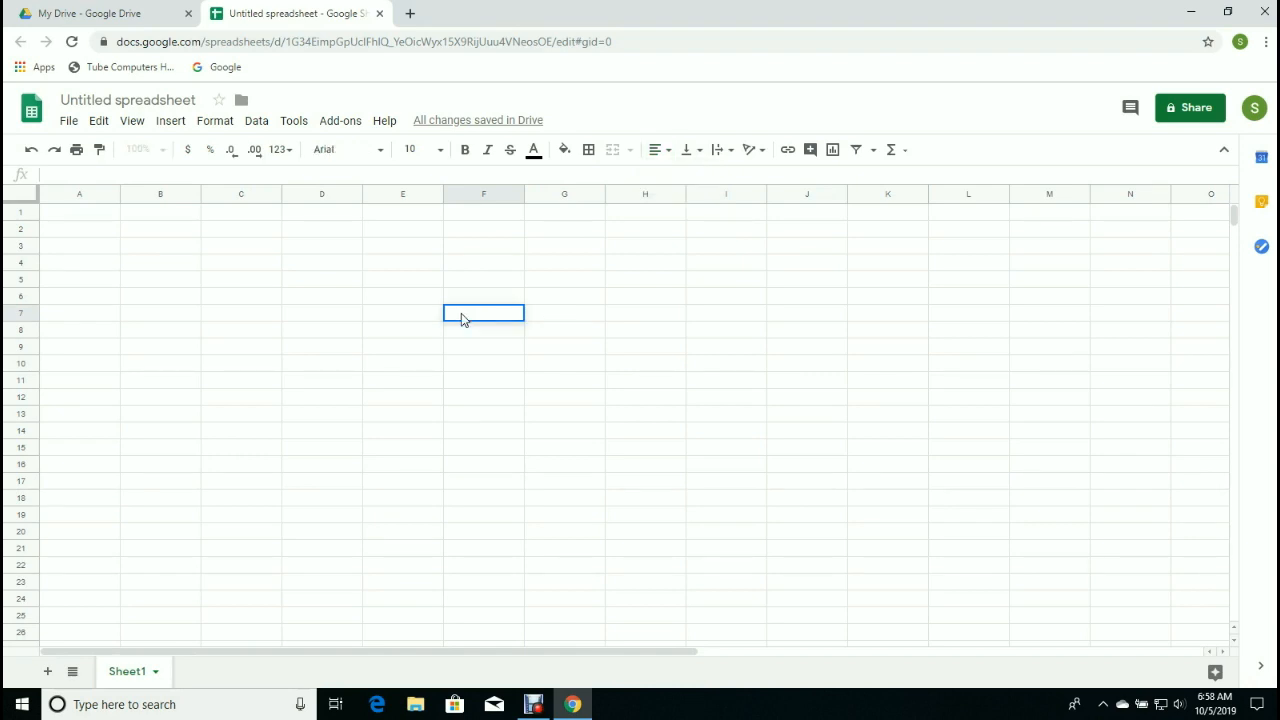
type("fasdgsadhgsjgsadjhagsdjhasgdhsagdjhasdgjasghdjasgdj")
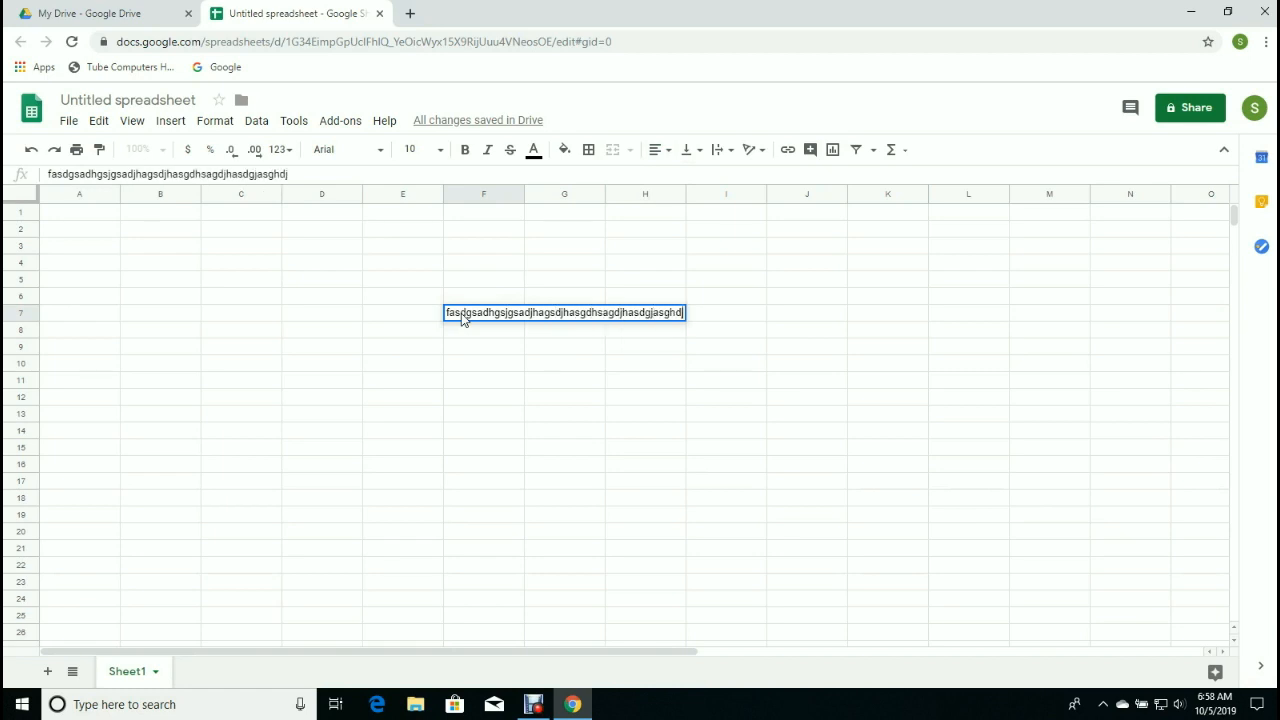
key("ctrl+a")
type("dghadgdahgdjadhdgaghsdgh")
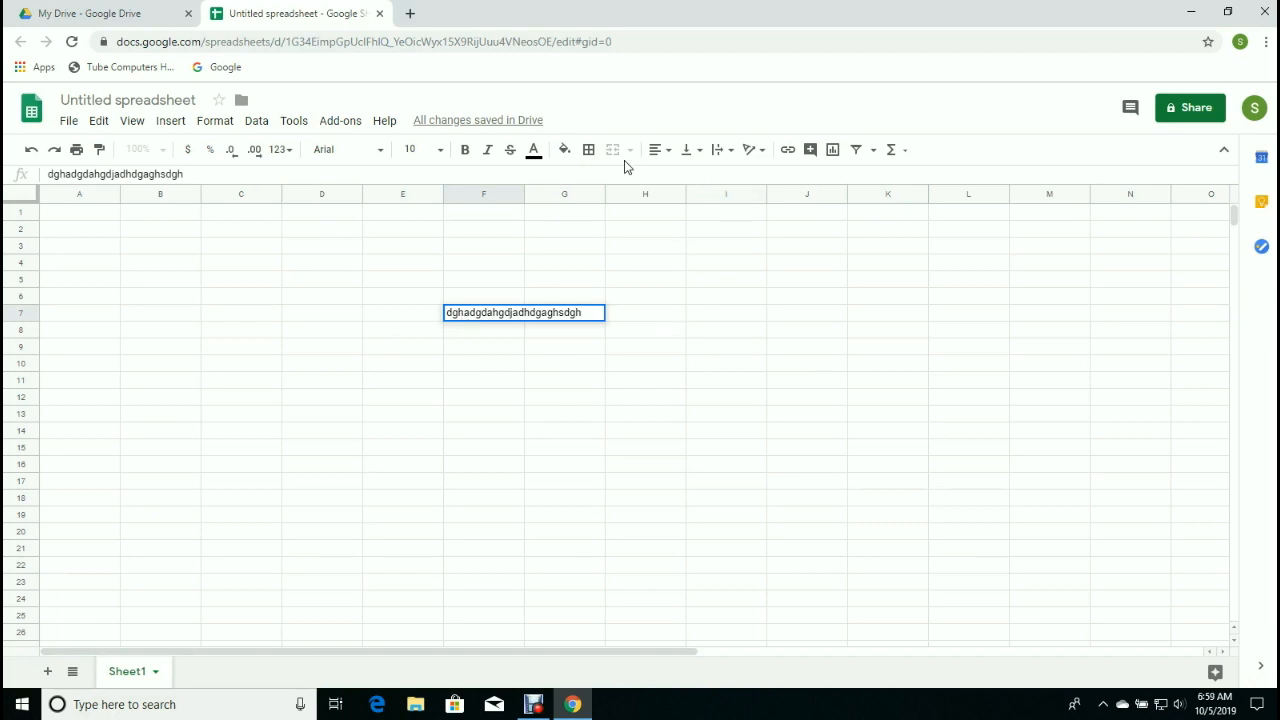
left_click(719, 152)
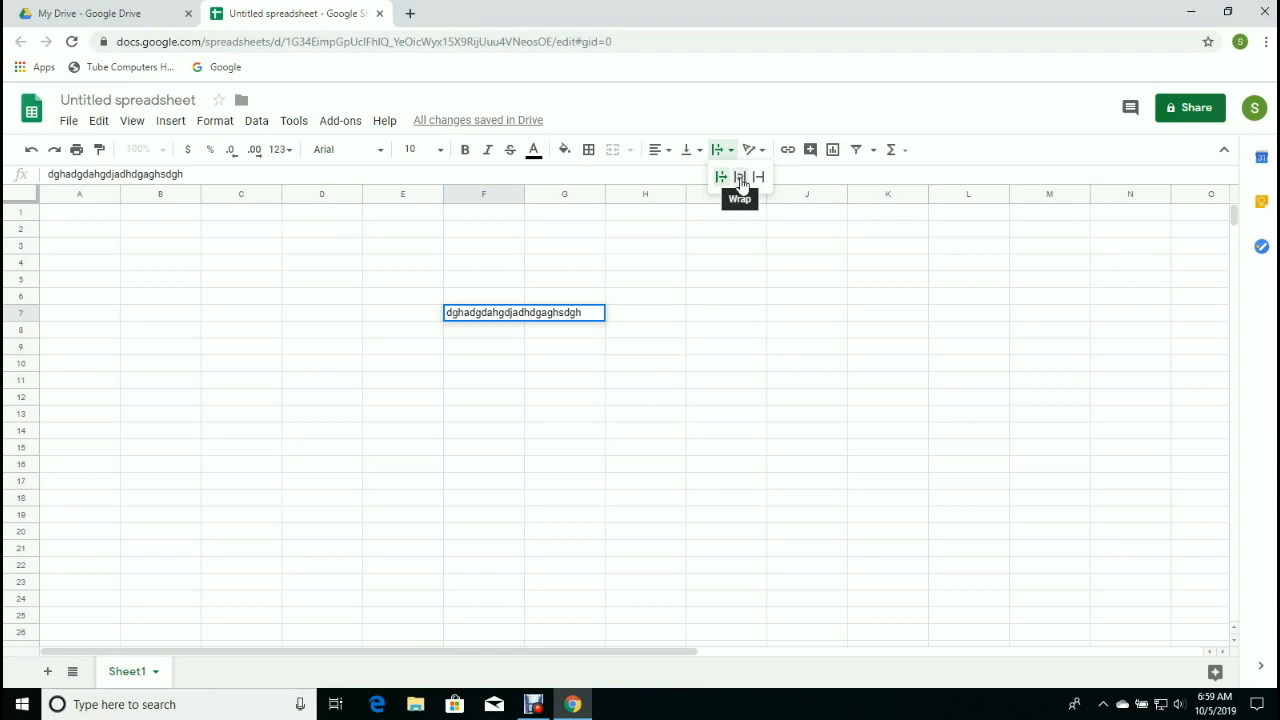
left_click(740, 178)
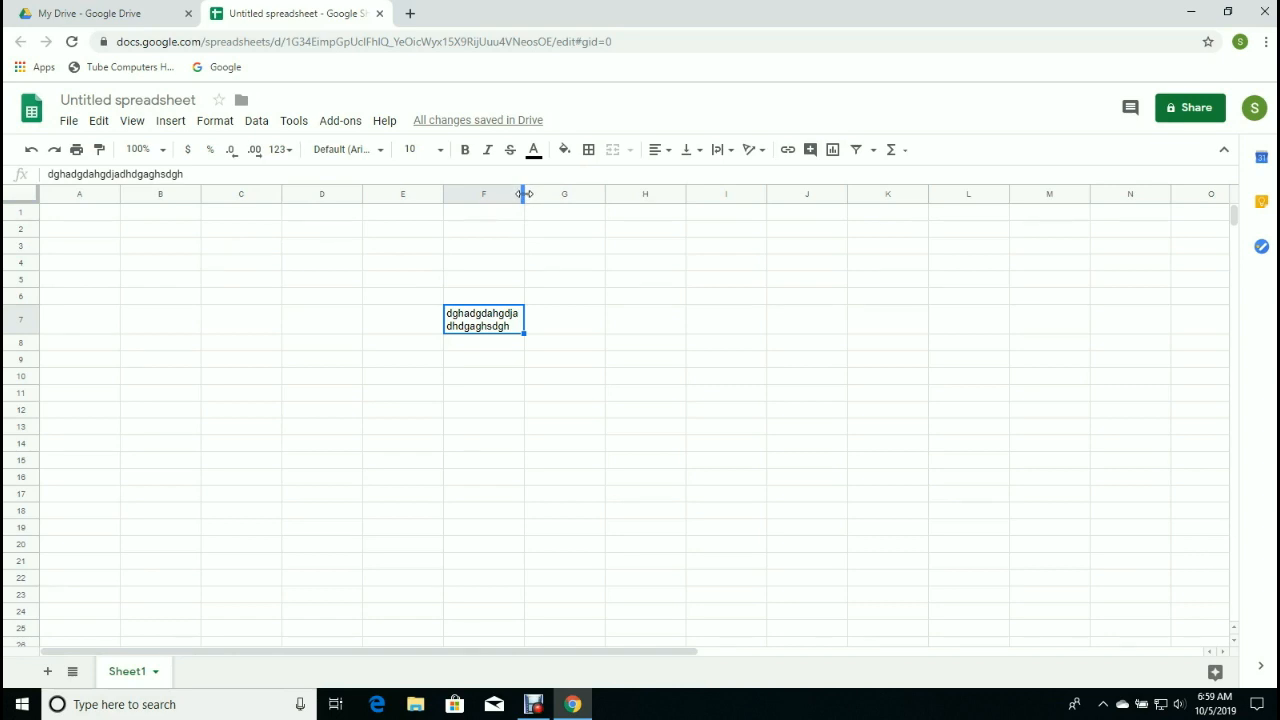
- Widen column F and narrow it back to about its former width, and clear the contents of cell F7
left_click_drag(523, 193, 643, 216)
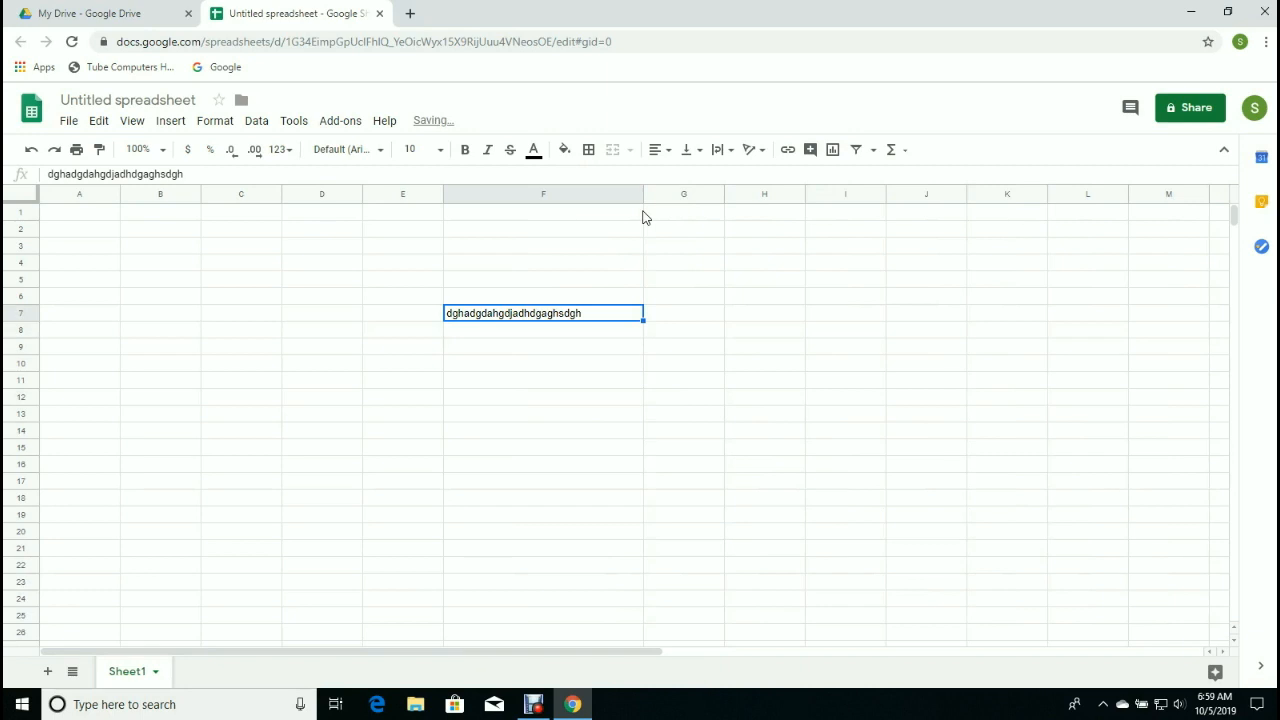
left_click_drag(643, 194, 527, 212)
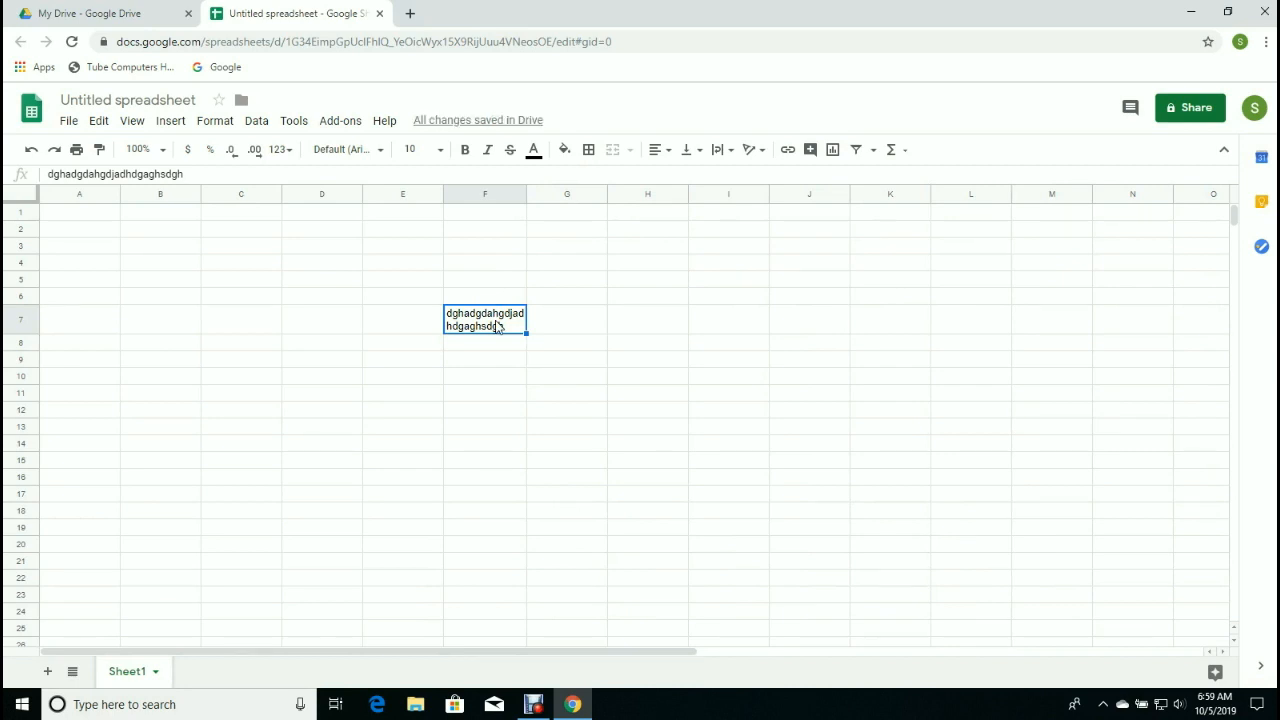
key("Delete")
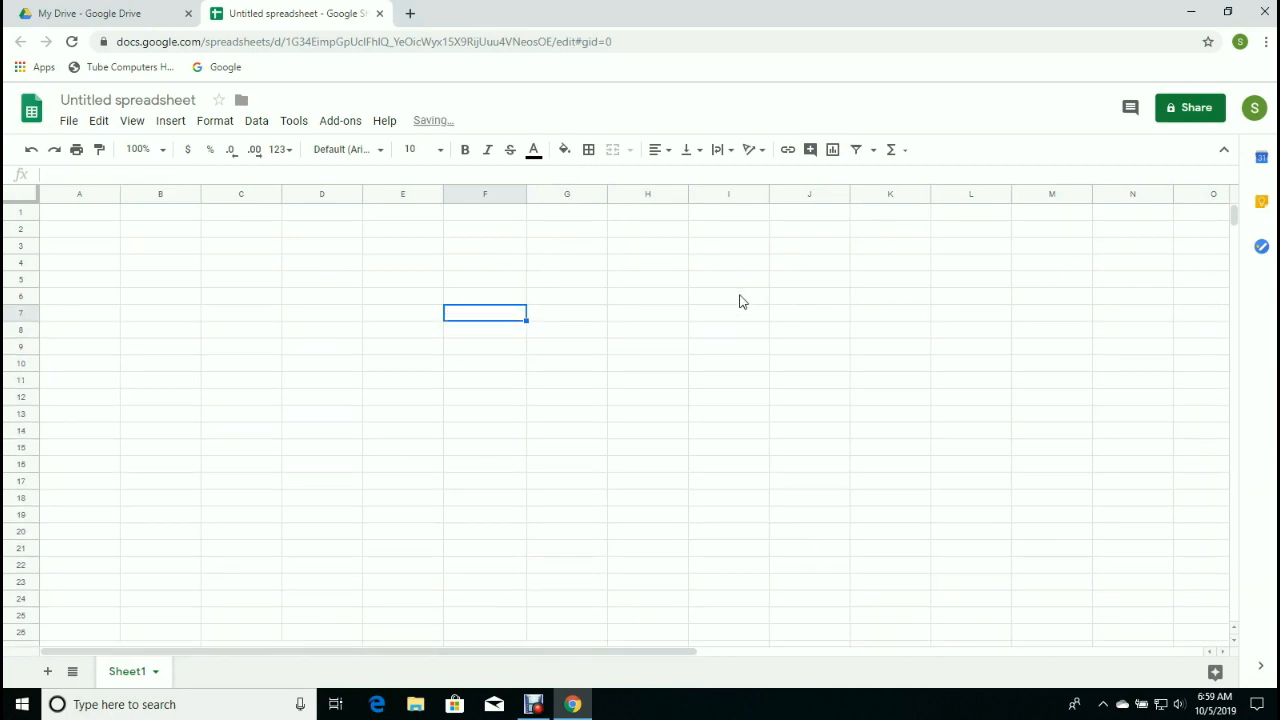
- View the text rotation options and the link insertion options for cell G7
left_click(764, 151)
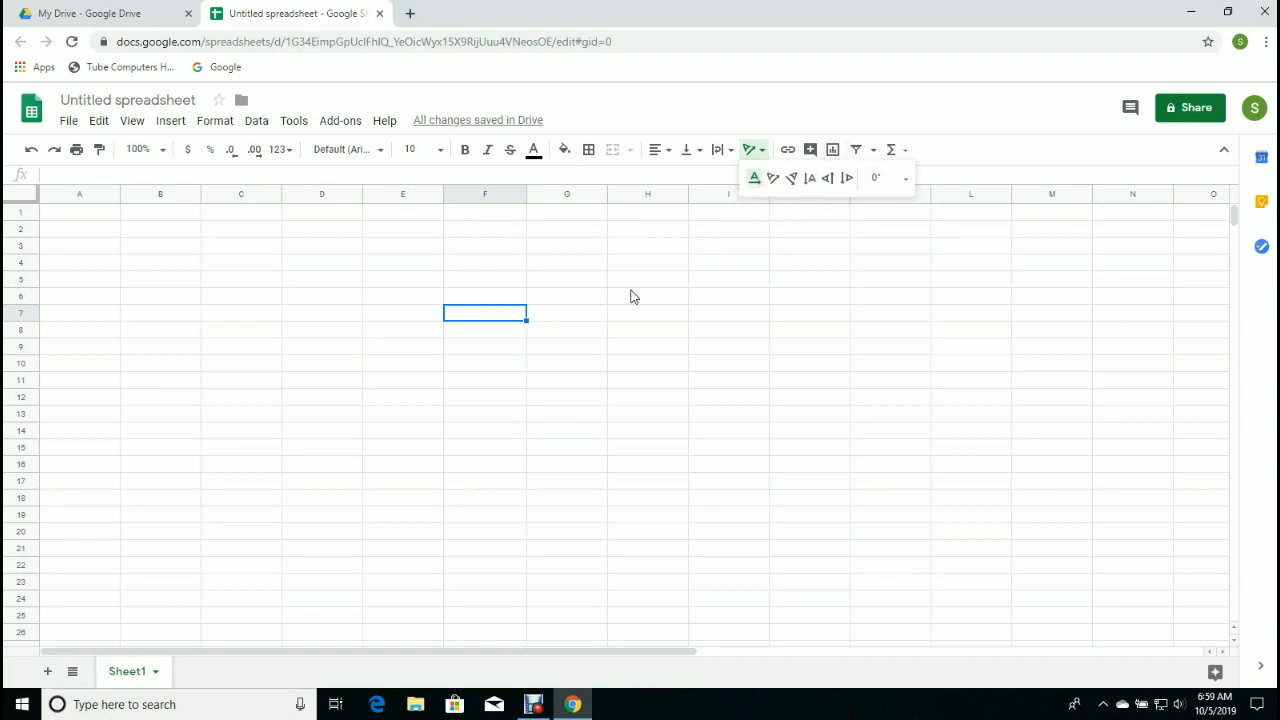
left_click(565, 320)
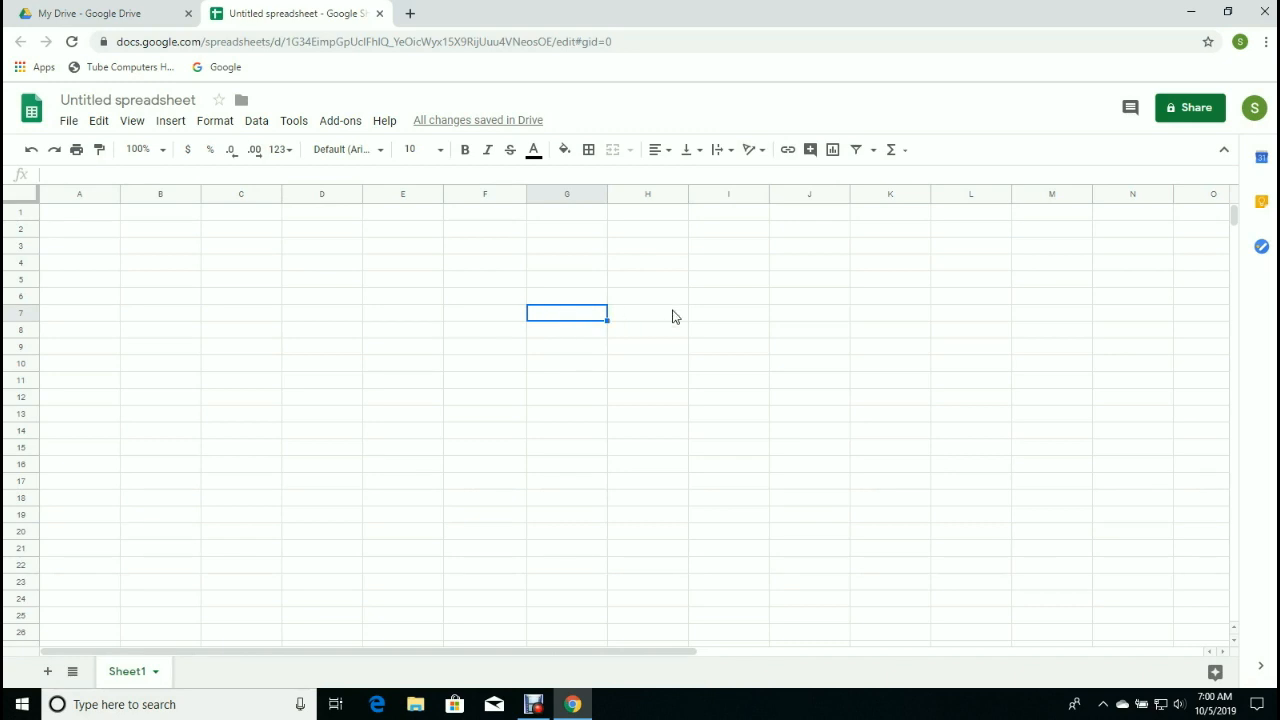
left_click(788, 152)
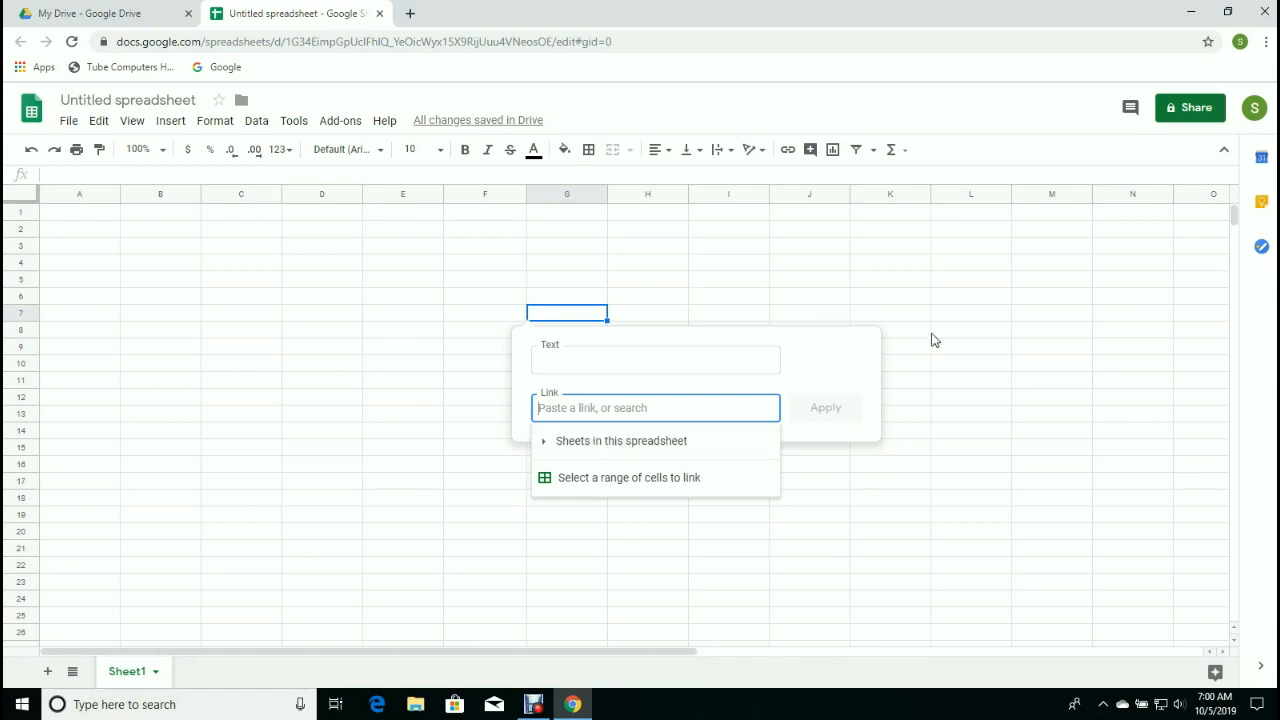
left_click(740, 270)
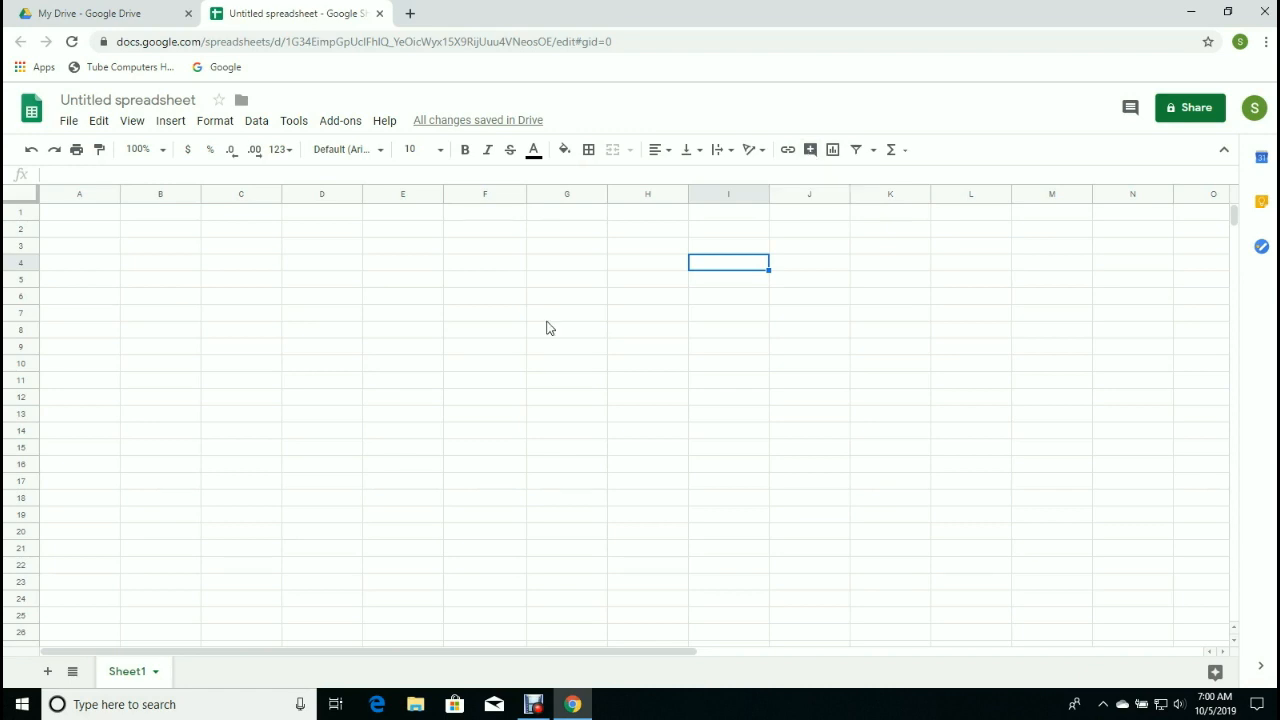
- Enter 546 in cell C5 and remove its strikethrough
left_click(236, 287)
type("546")
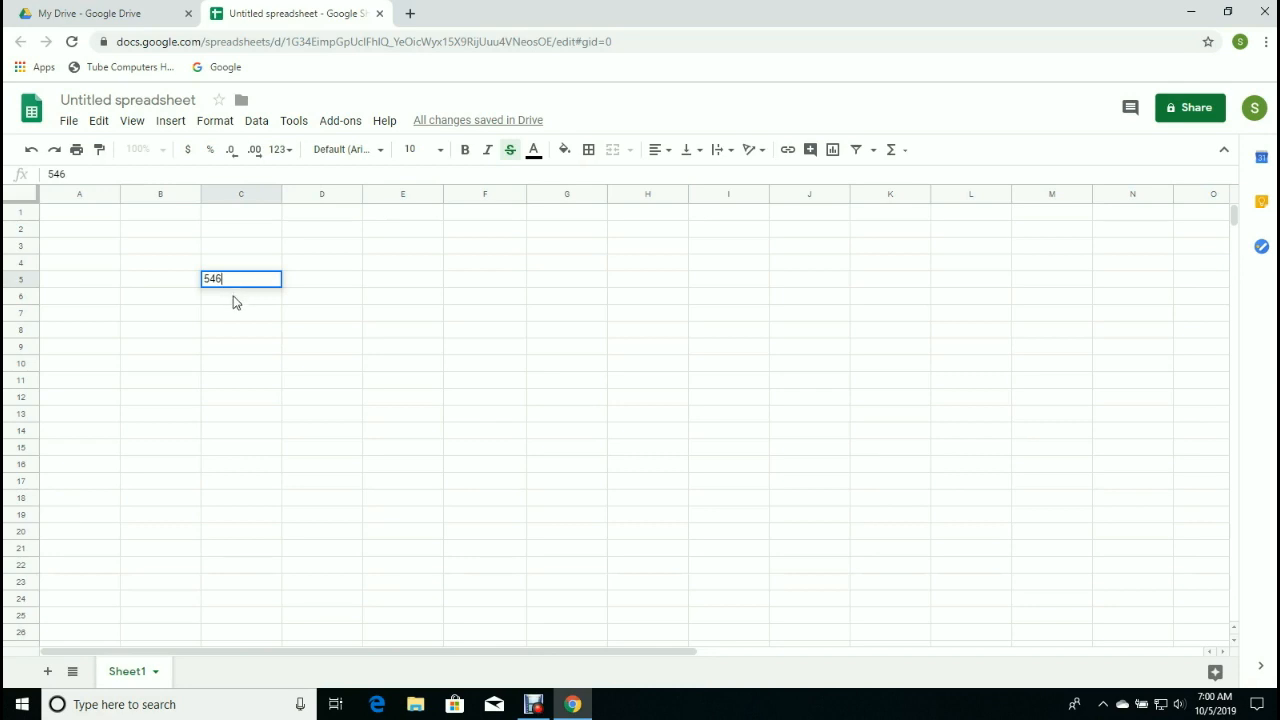
left_click(234, 299)
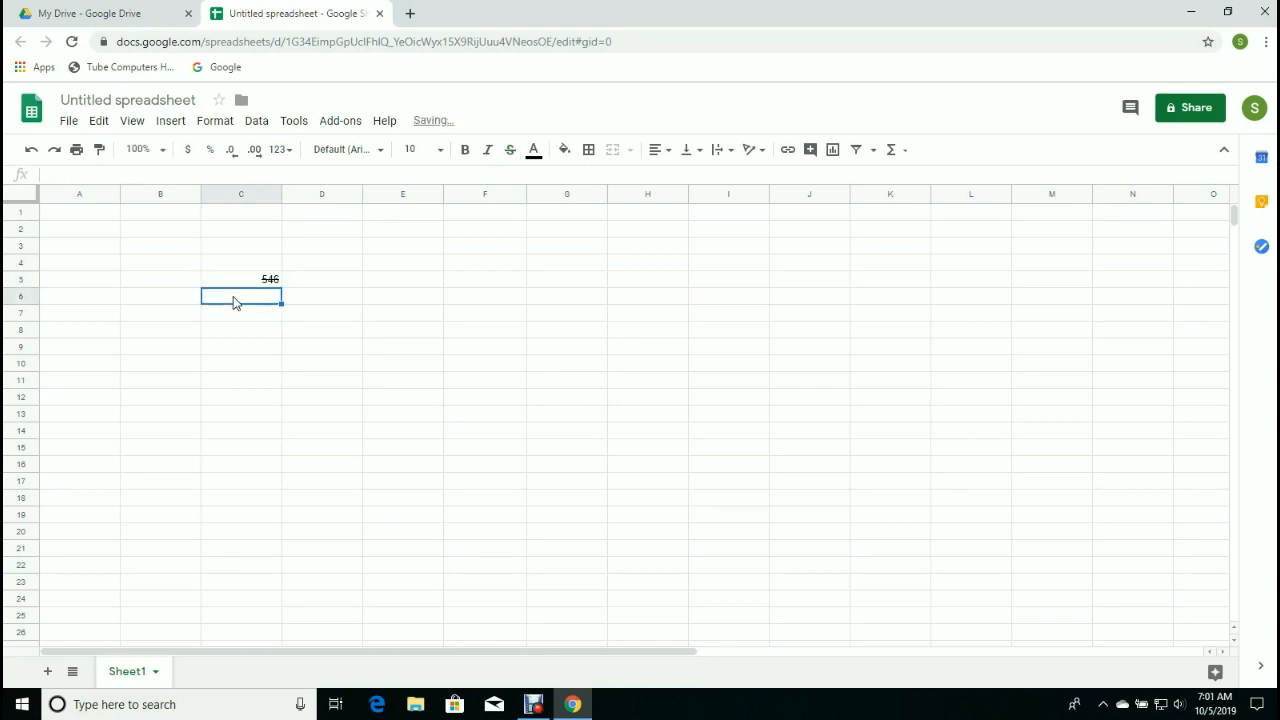
left_click(232, 280)
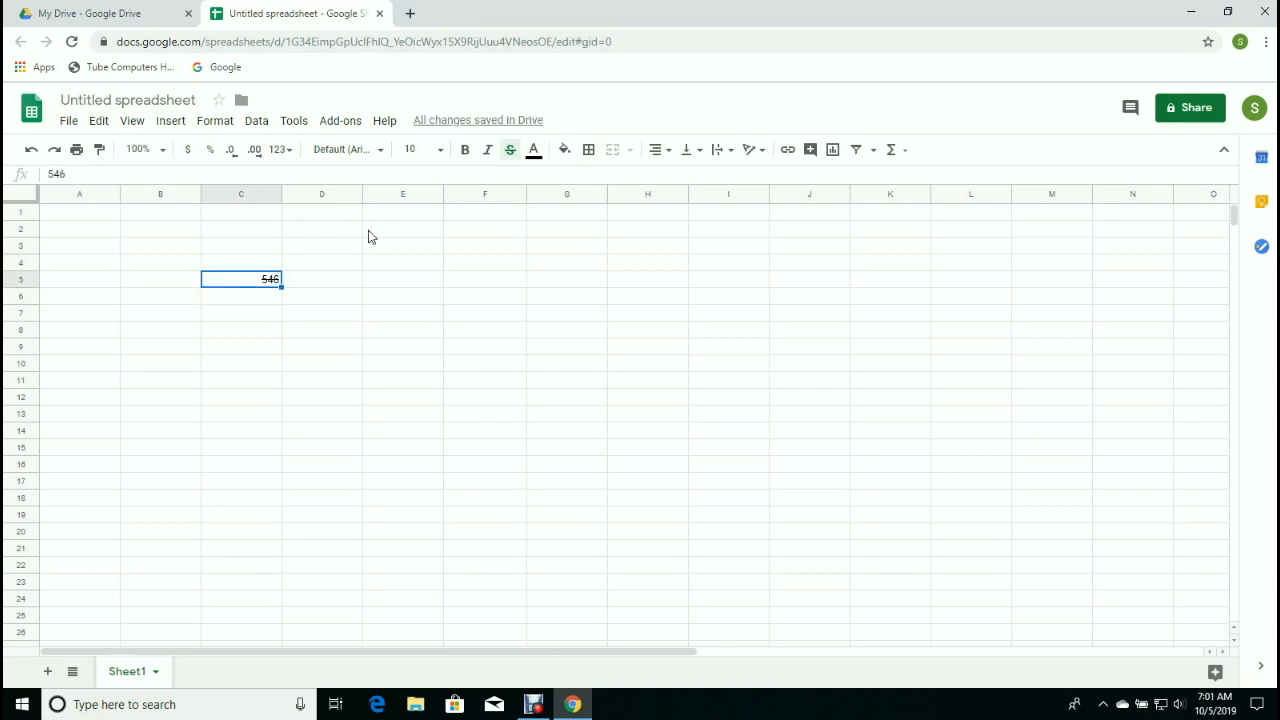
left_click(511, 151)
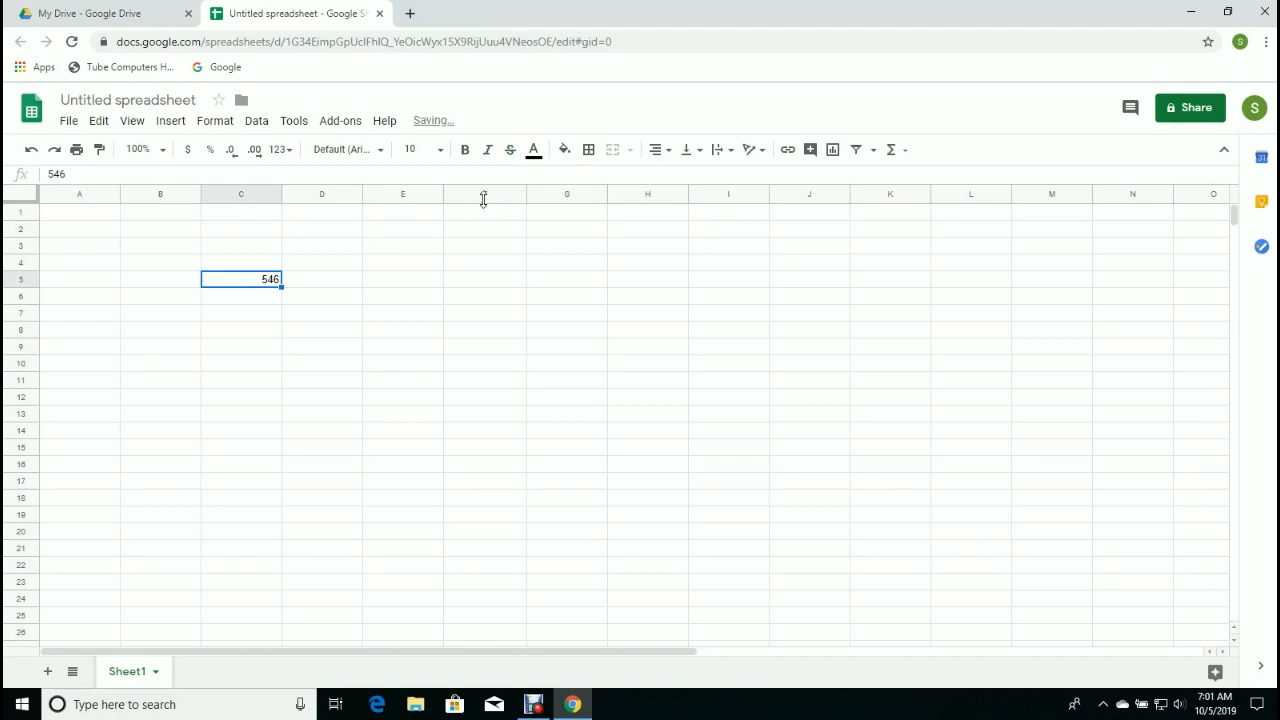
- Enter 678, 756 and 678 in cells C6 to C8
left_click(237, 298)
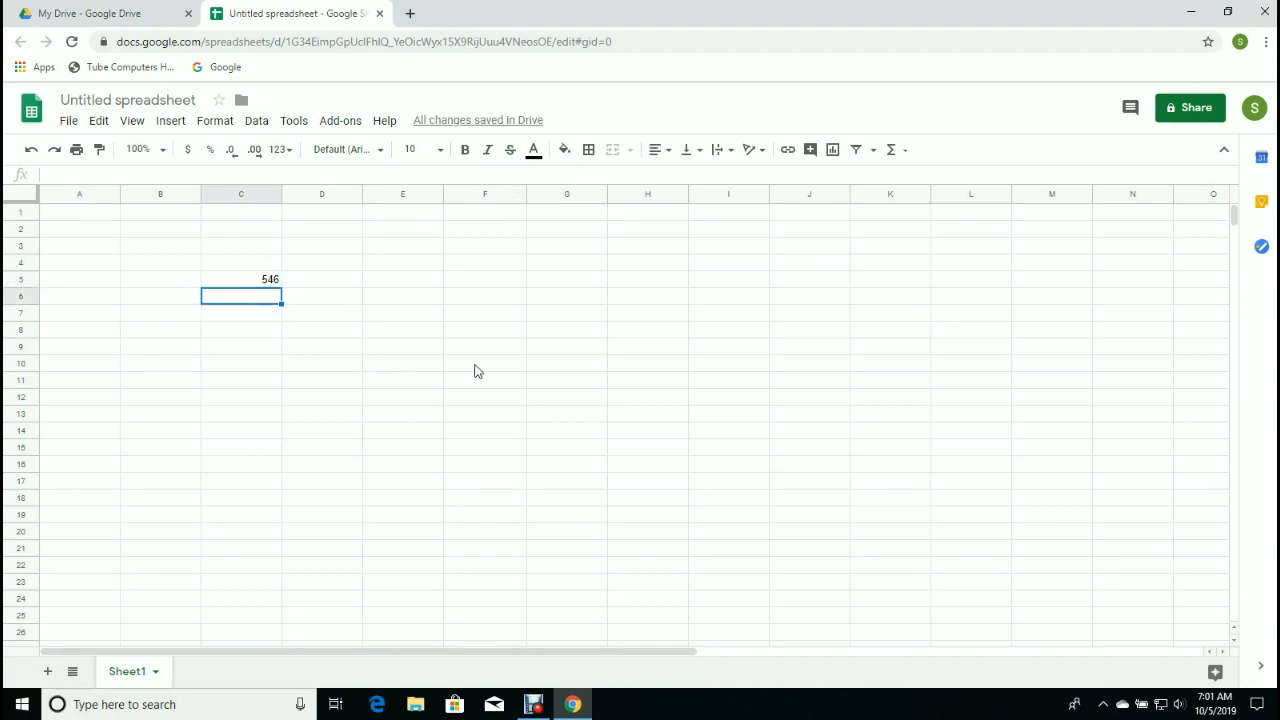
type("678")
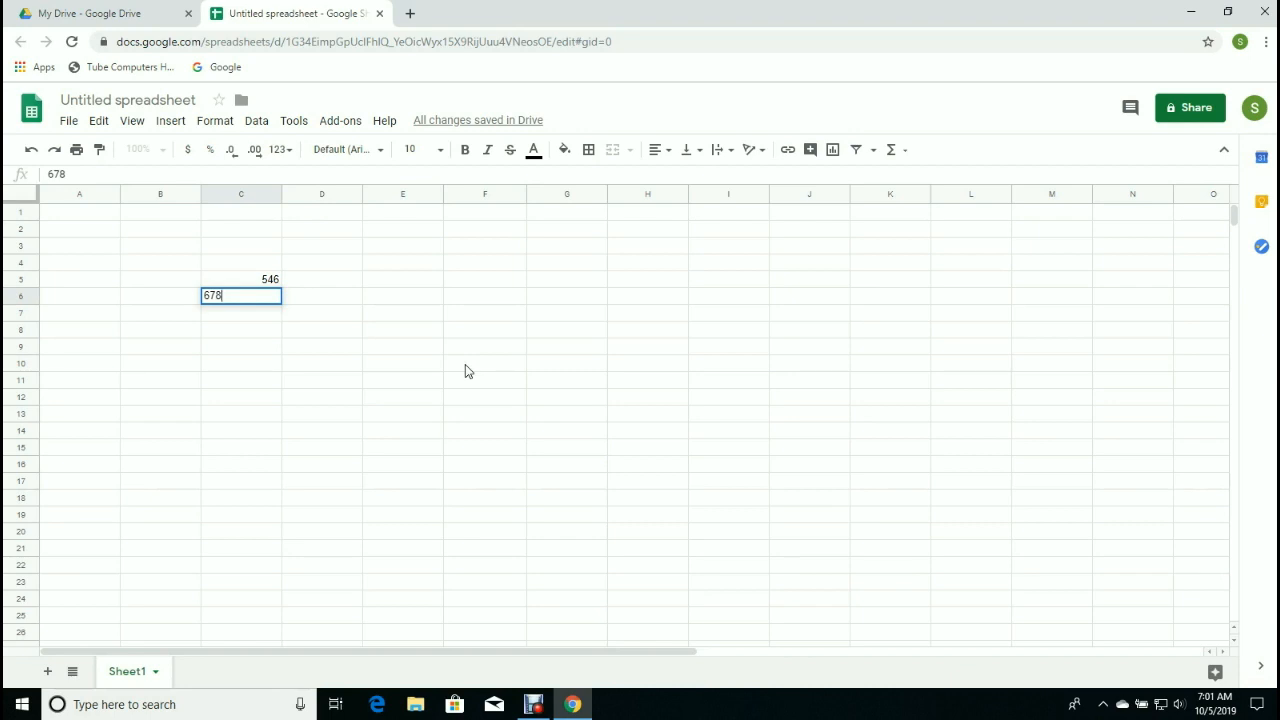
key("Return")
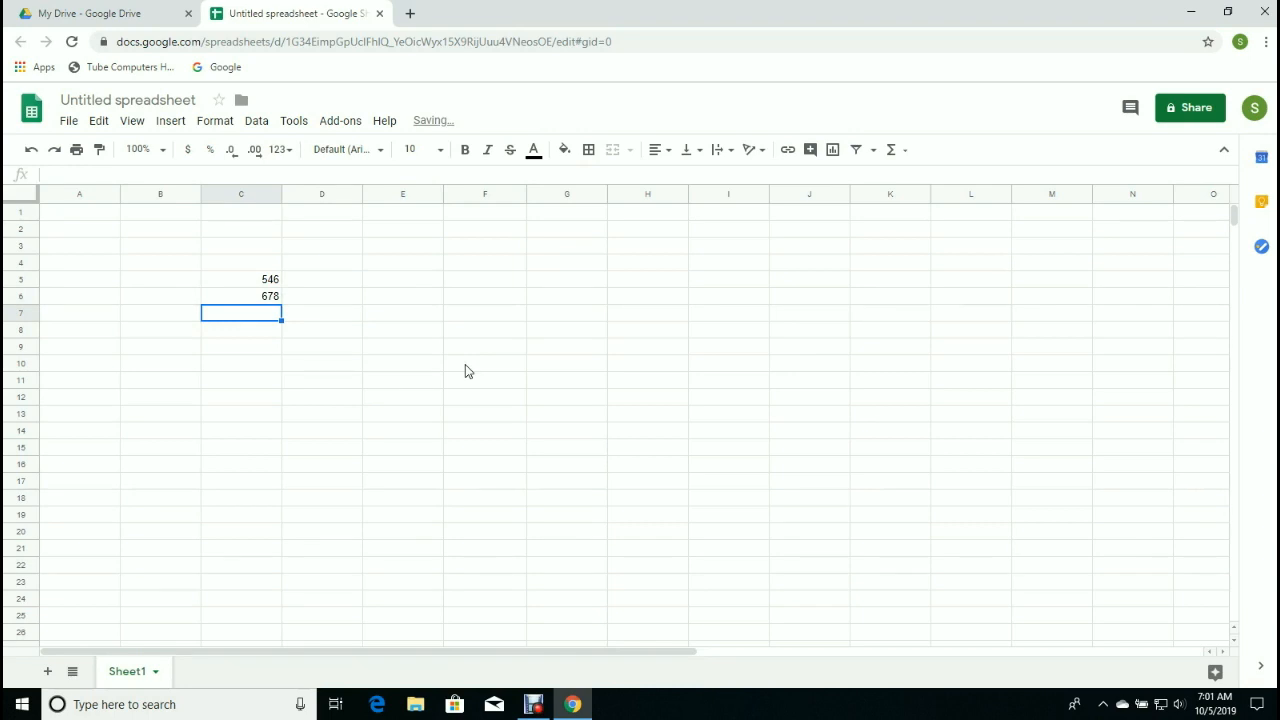
type("7")
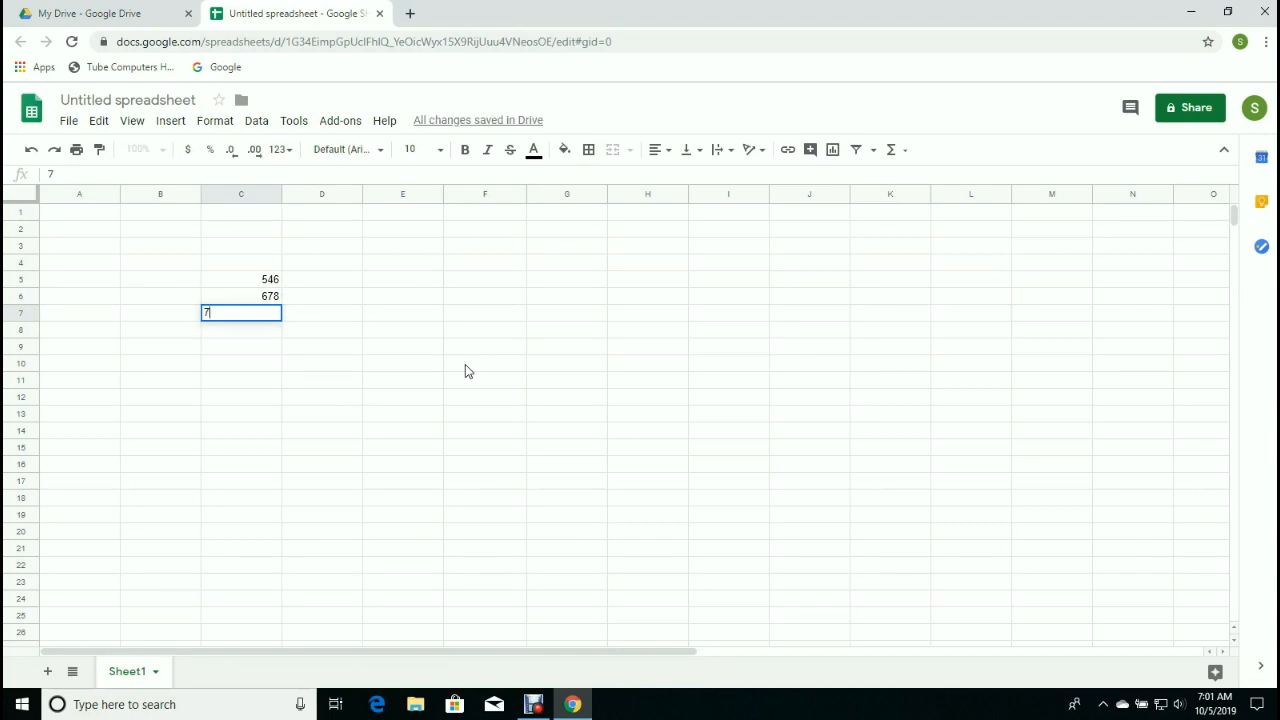
type("56")
key("Return")
type("678")
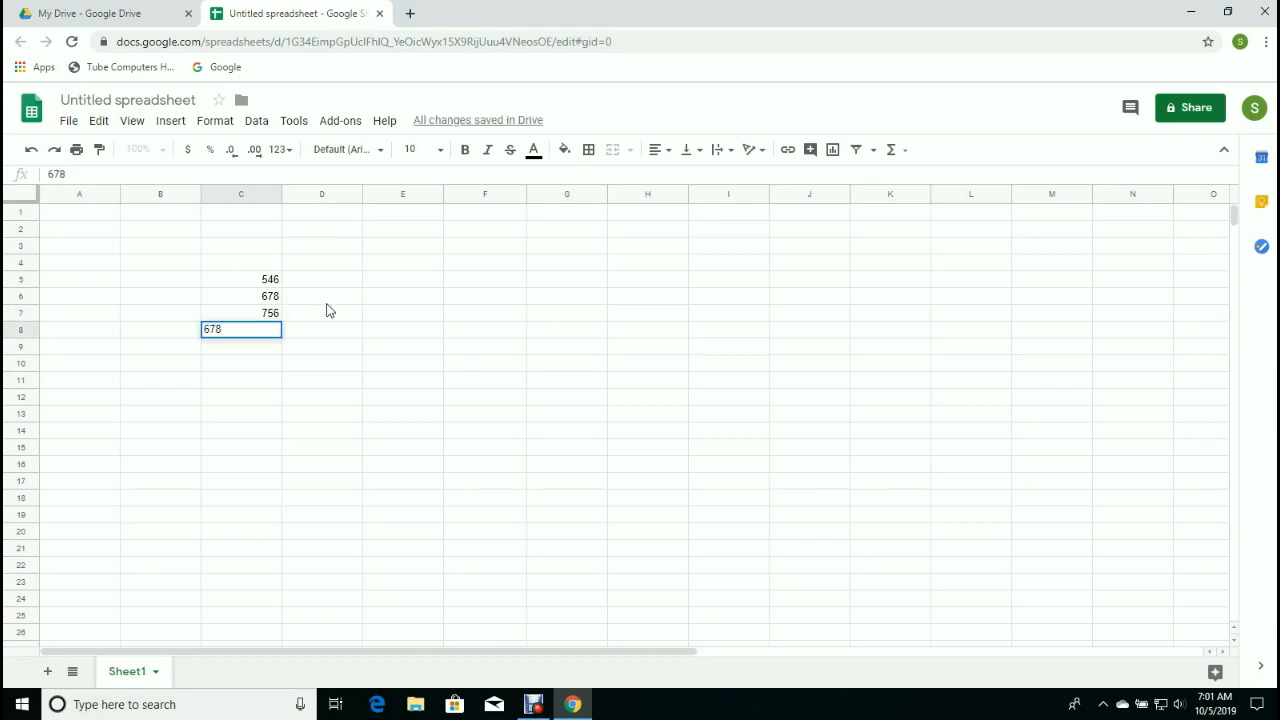
- Enter a first name in cell B5 and set its text color to black
left_click(170, 285)
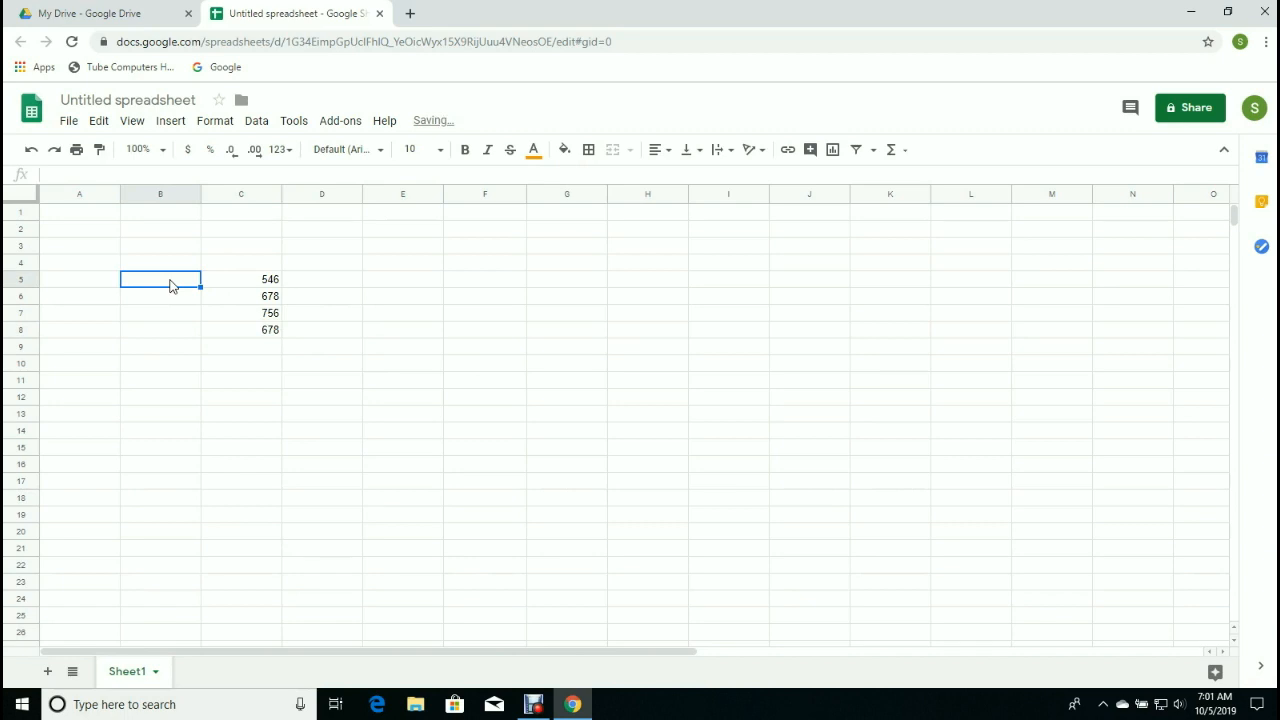
type("mary")
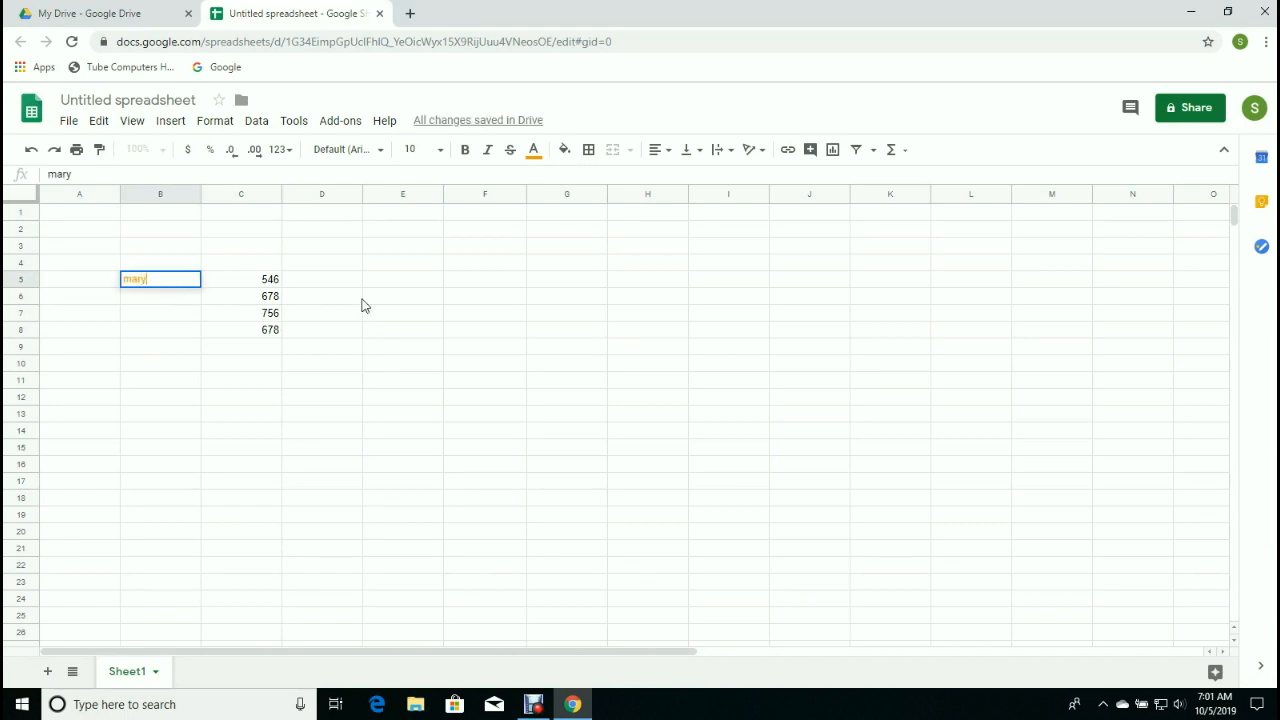
left_click(538, 158)
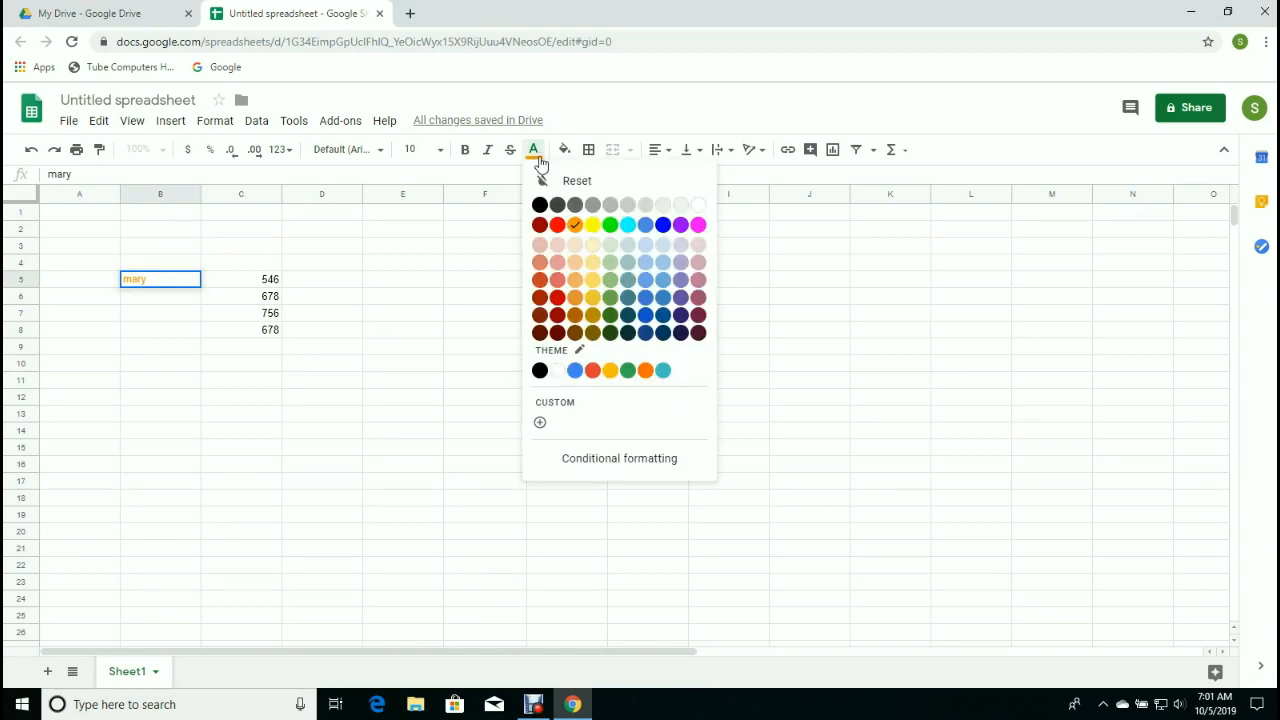
left_click(540, 208)
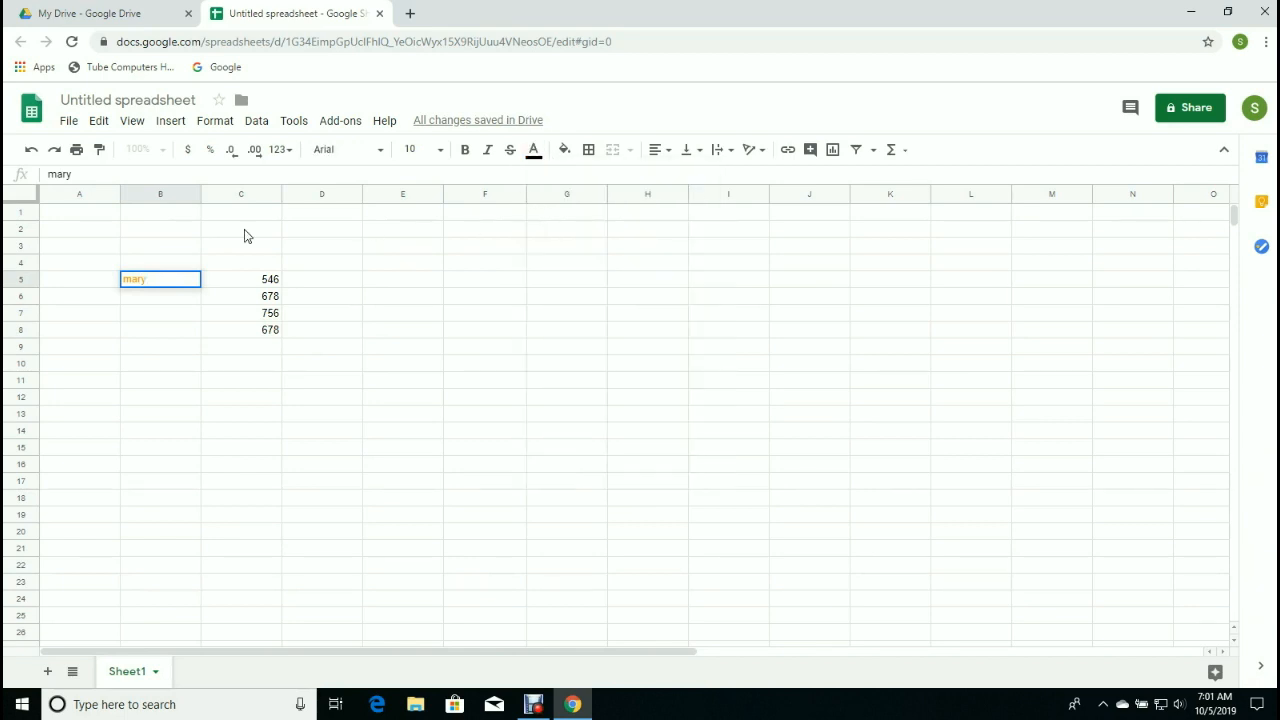
left_click(233, 288)
left_click(166, 280)
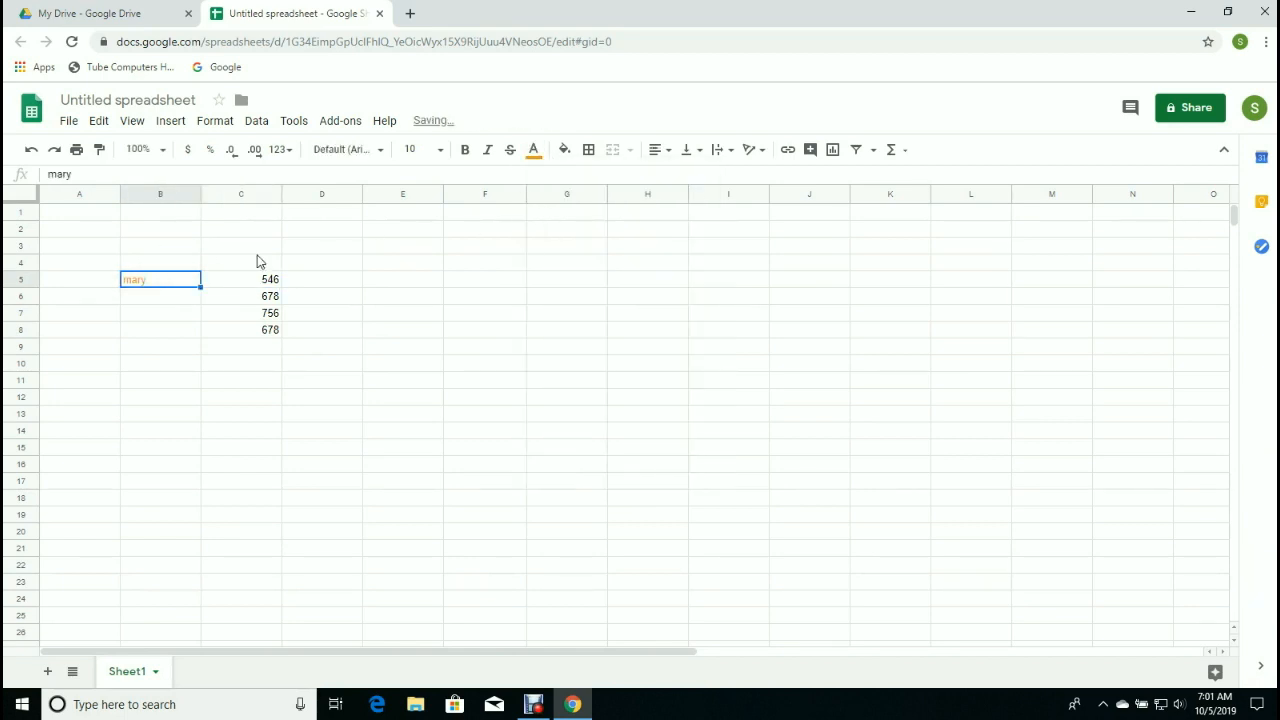
left_click(538, 158)
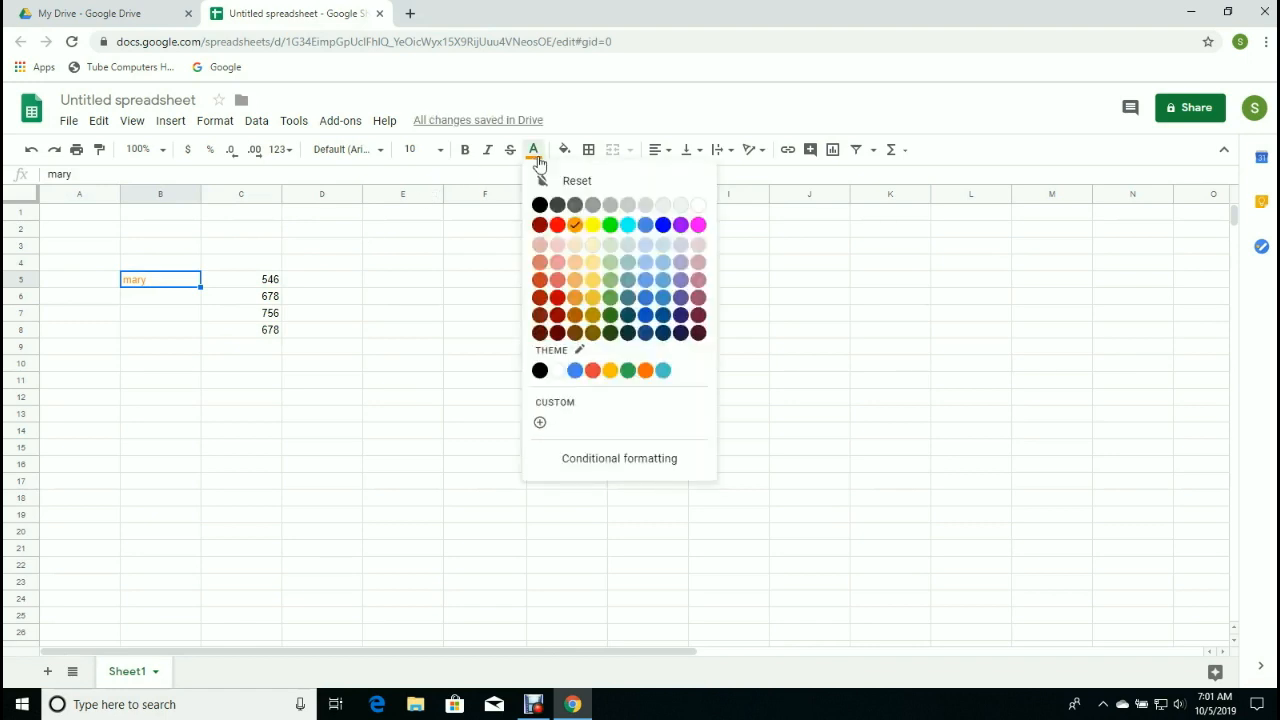
left_click(540, 206)
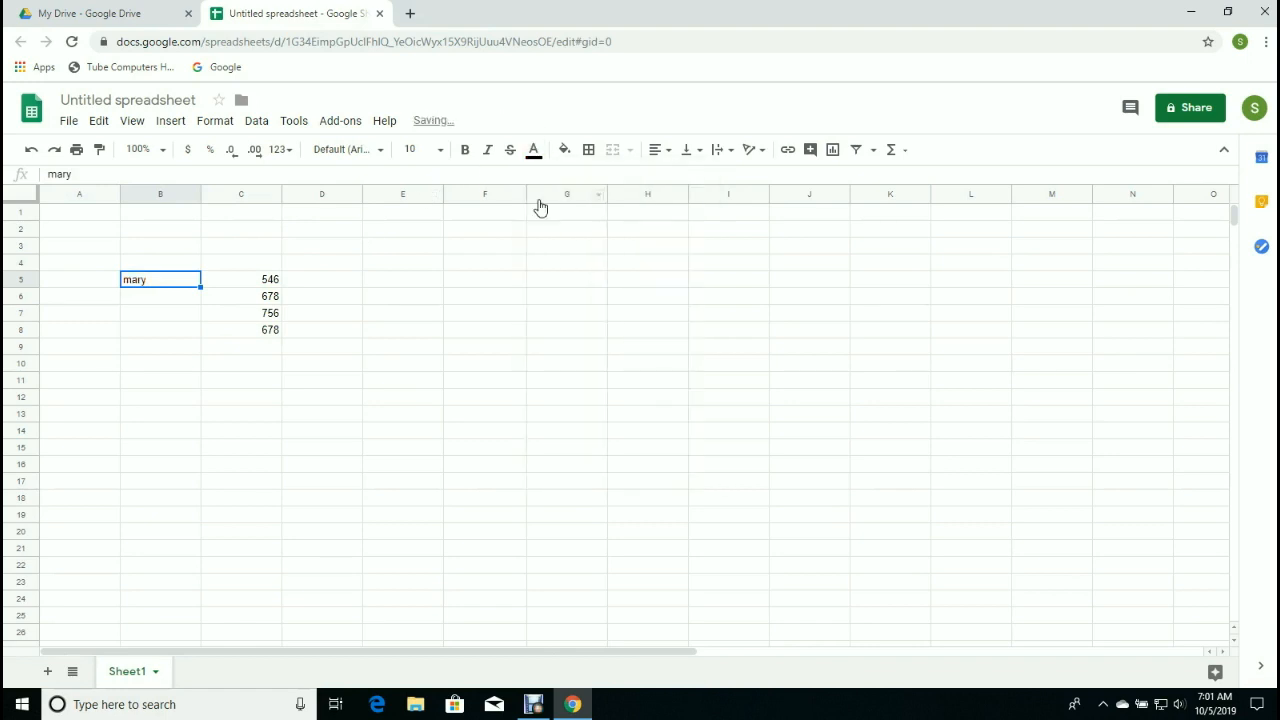
- Enter a first name in cell B6 and try to set its text color to black
left_click(130, 304)
type("Jo")
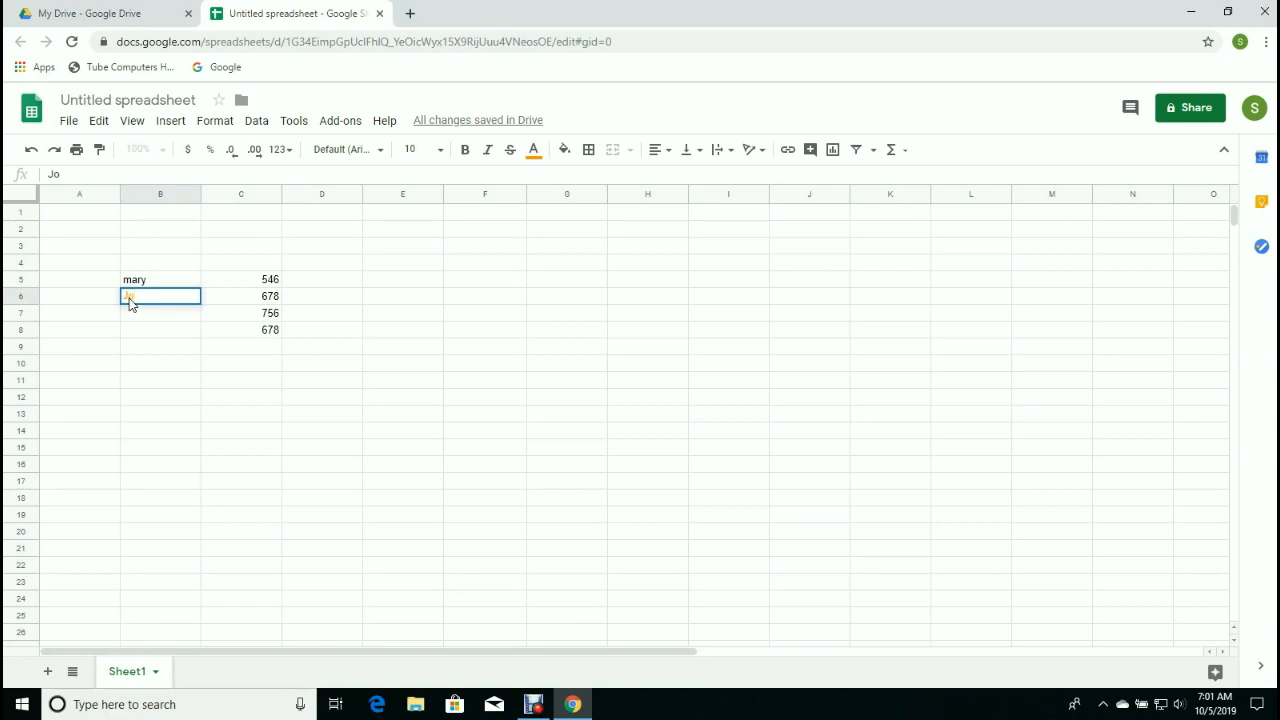
type("e")
left_click(530, 158)
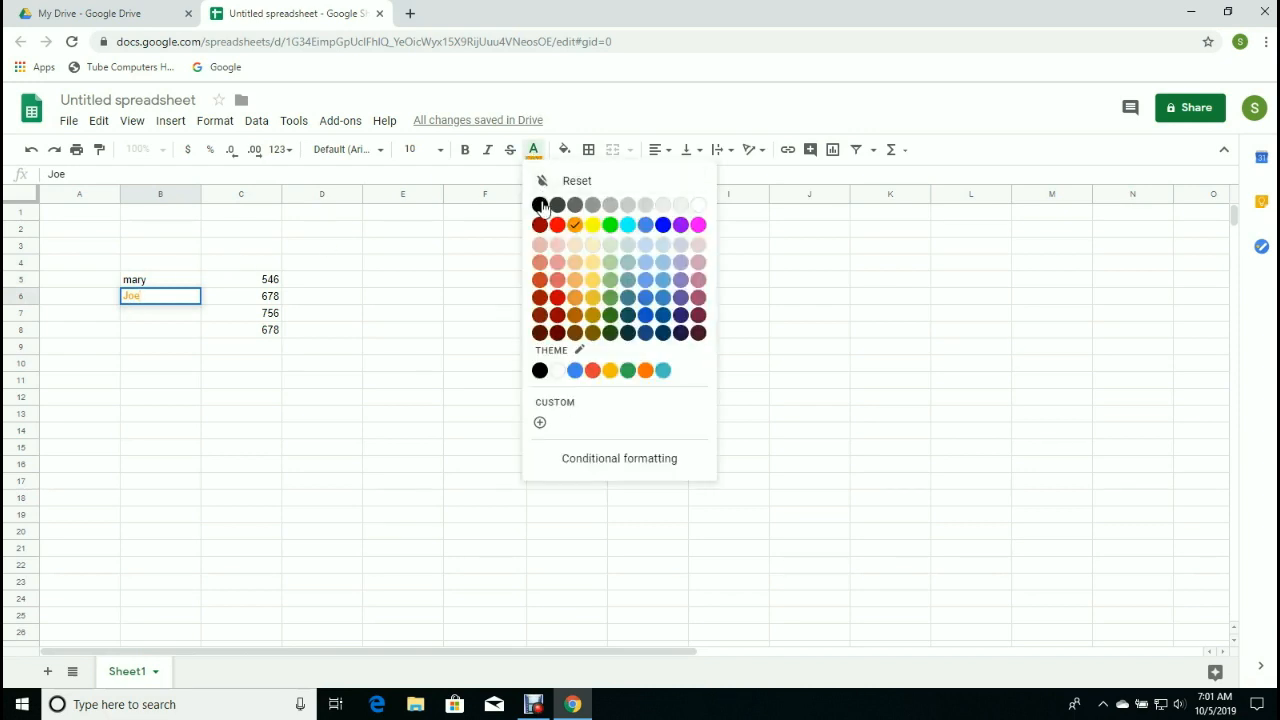
left_click(541, 205)
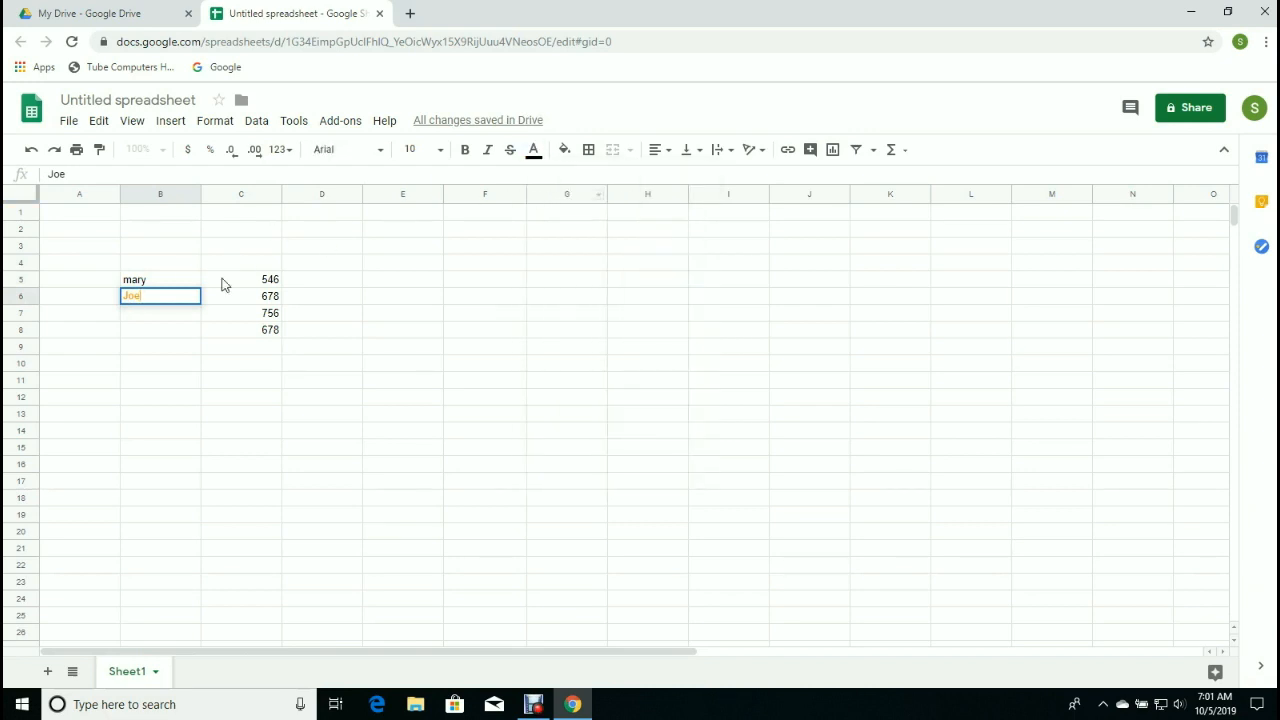
- Enter first names in cells B7 and B8
left_click(128, 317)
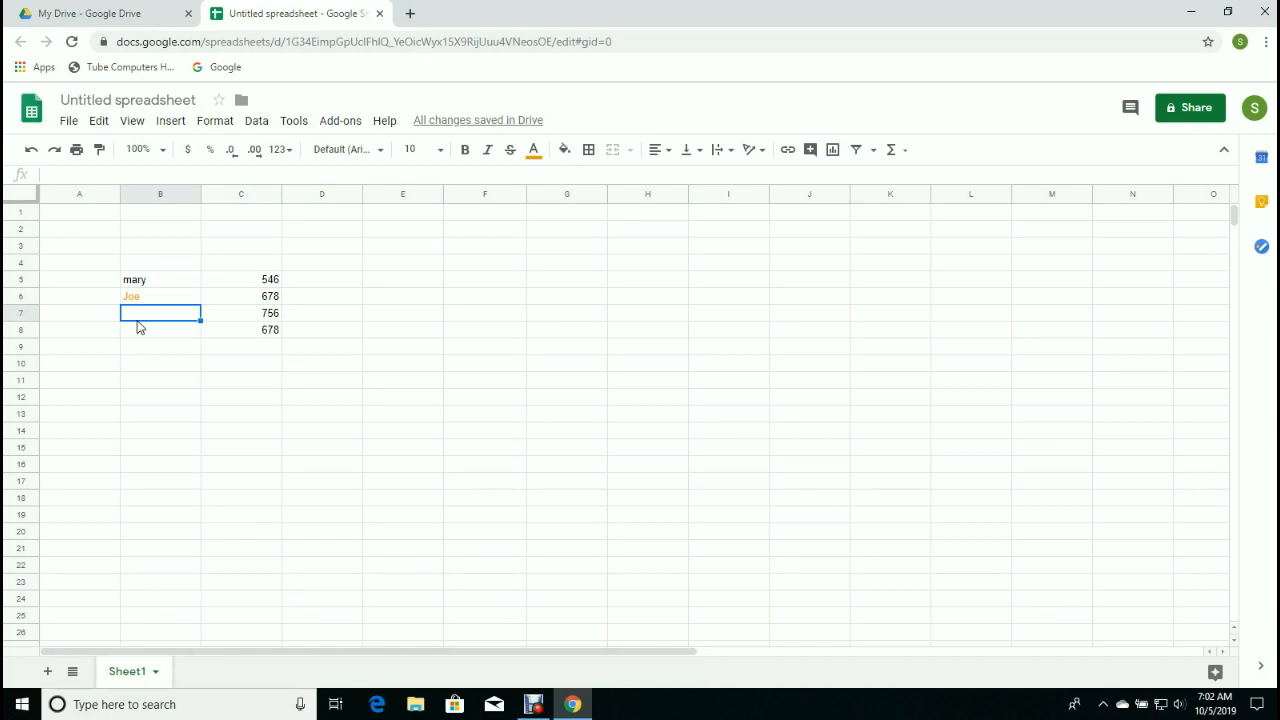
type("charly")
left_click(144, 337)
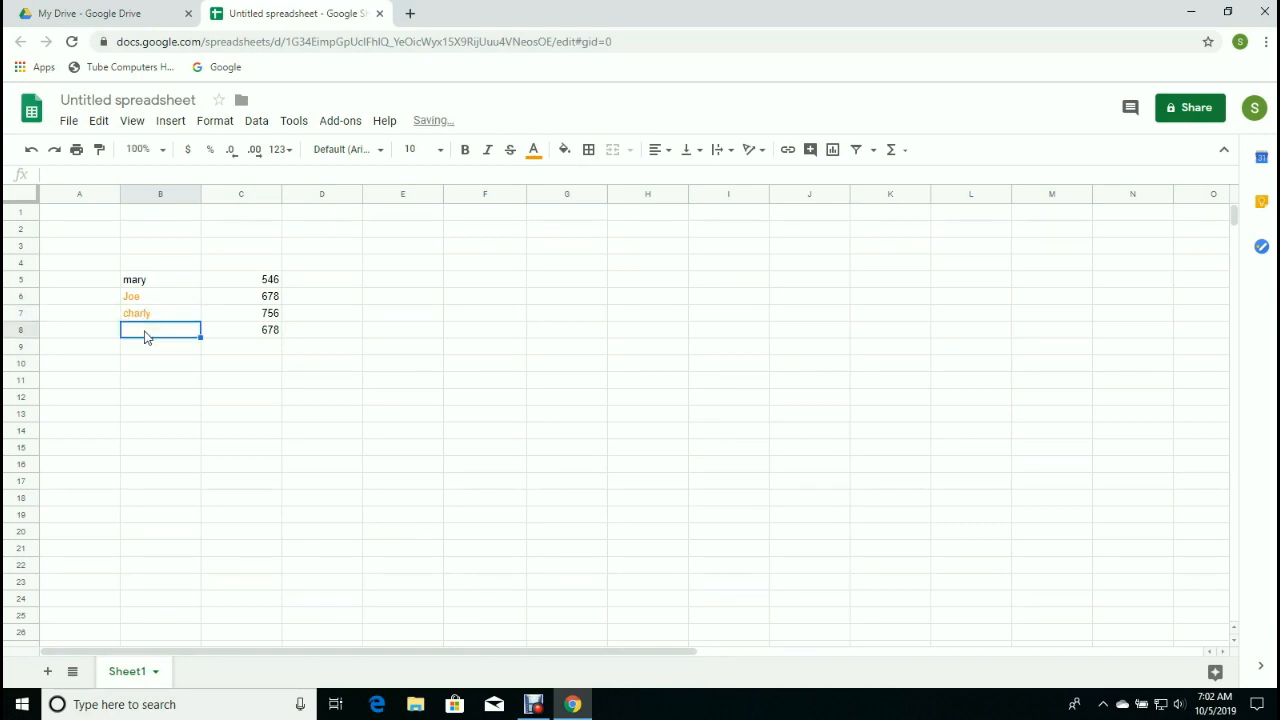
type("lou")
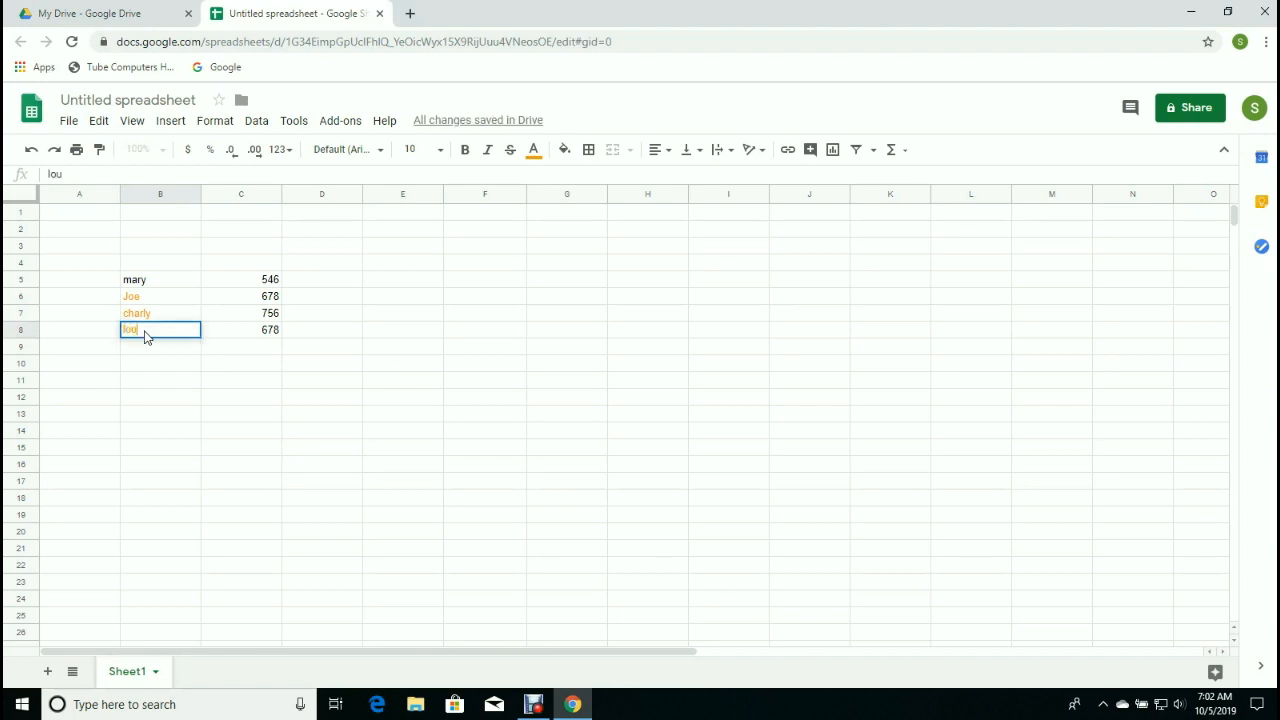
left_click(100, 313)
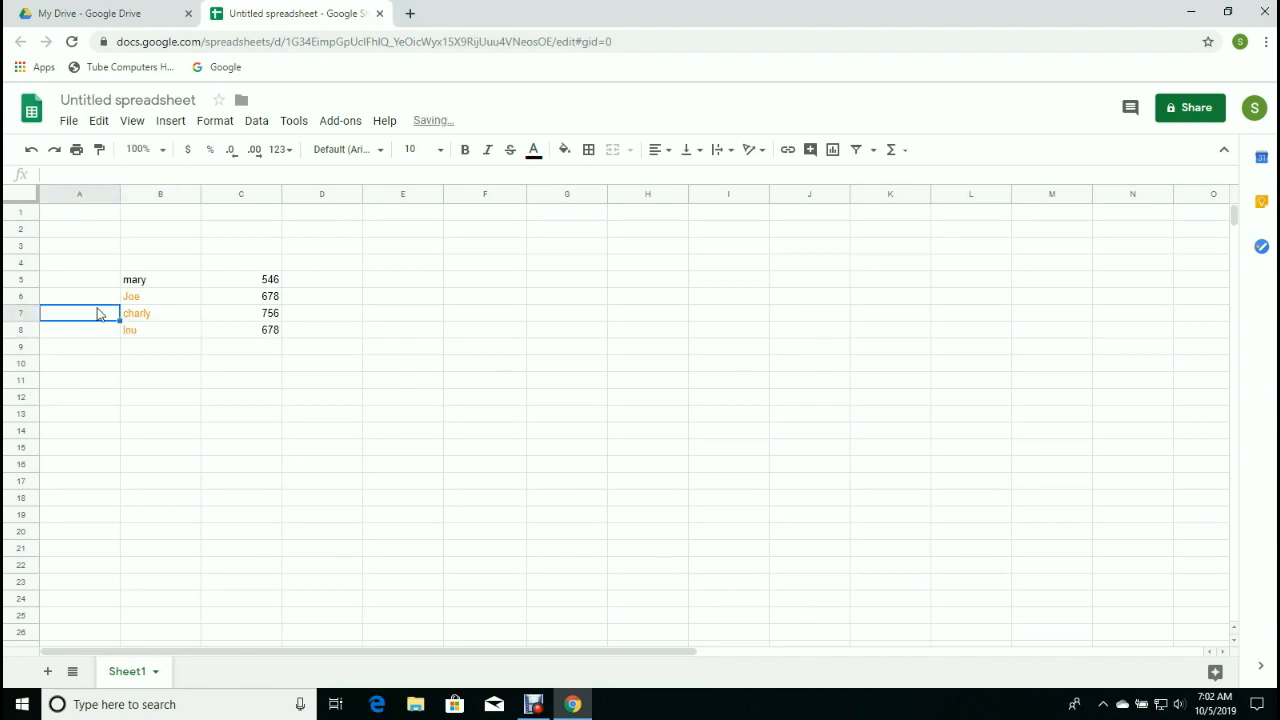
- Set the text color of the names in B5:B8 to black
left_click_drag(134, 283, 143, 337)
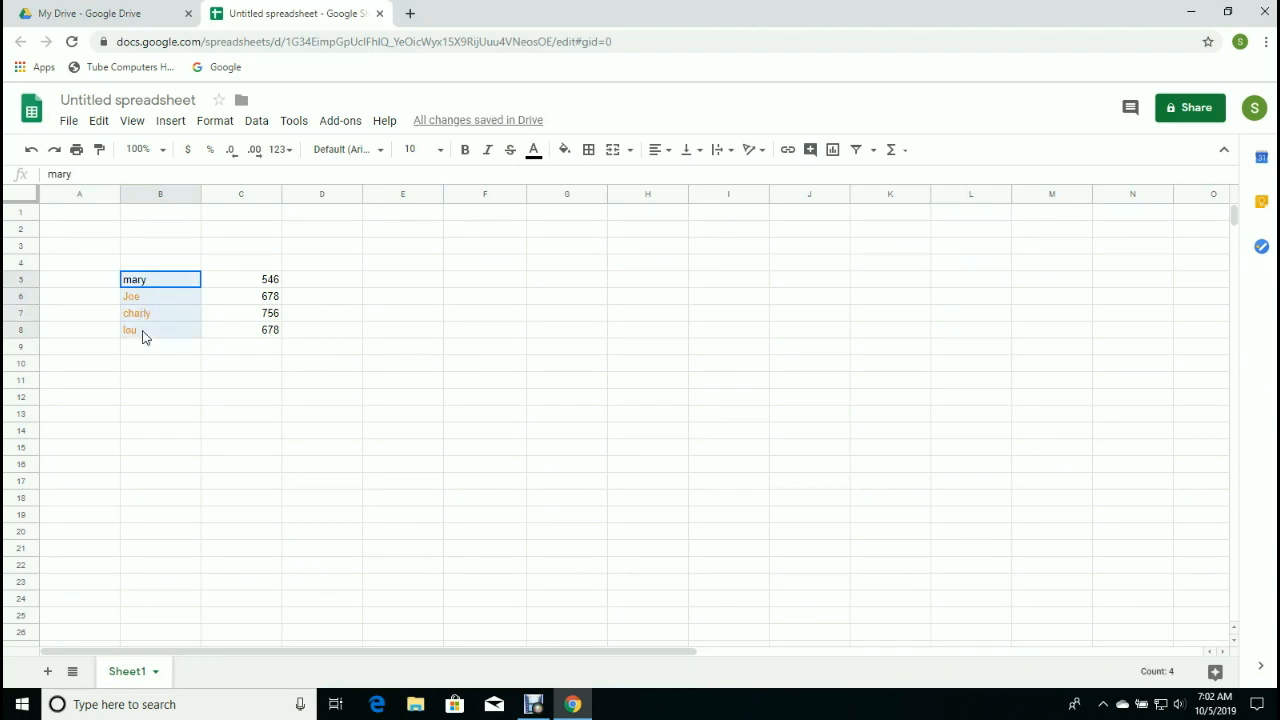
left_click(535, 150)
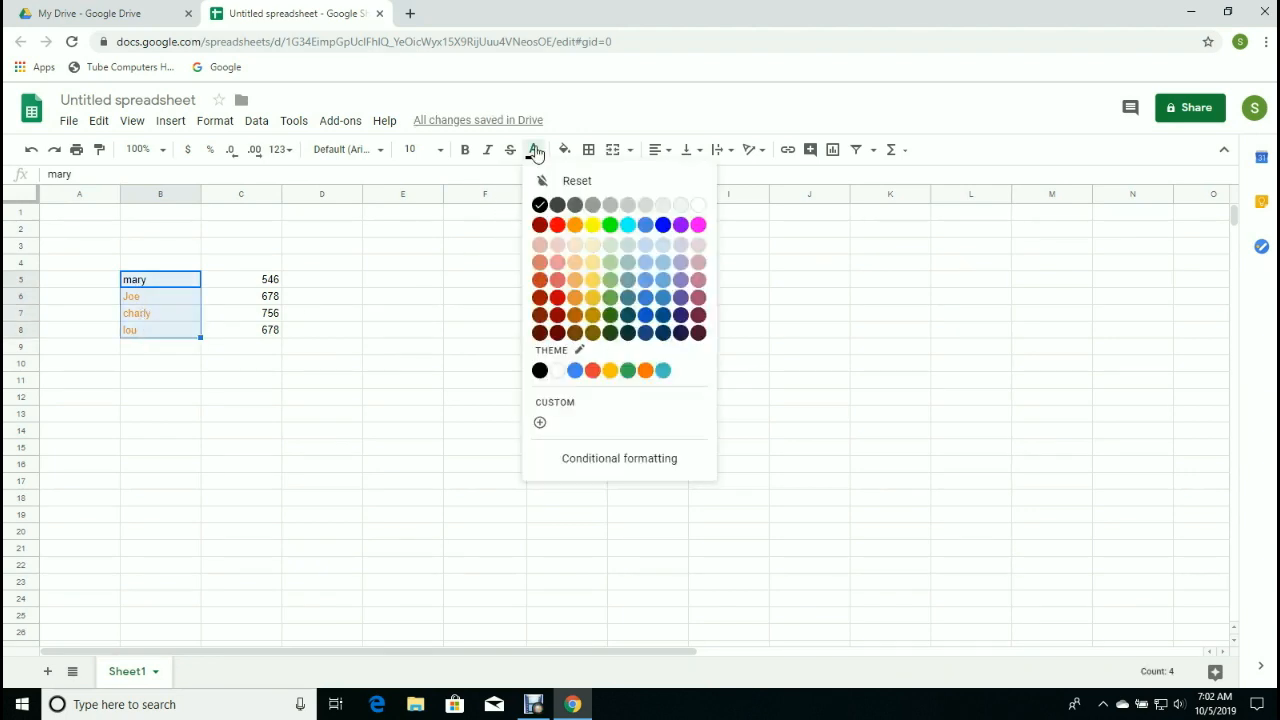
left_click(540, 207)
left_click(285, 418)
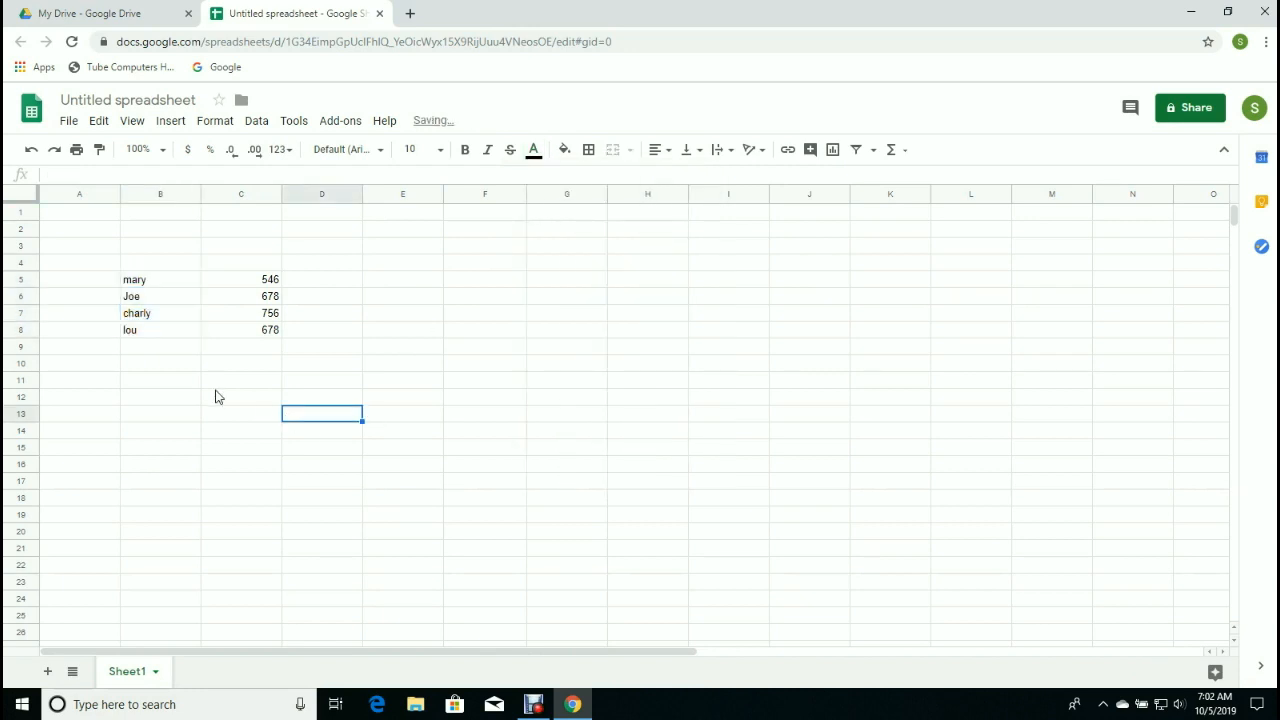
- Insert a pie chart of the data in B5:C8 and narrow it from its left edge so column C is uncovered
left_click_drag(146, 287, 236, 333)
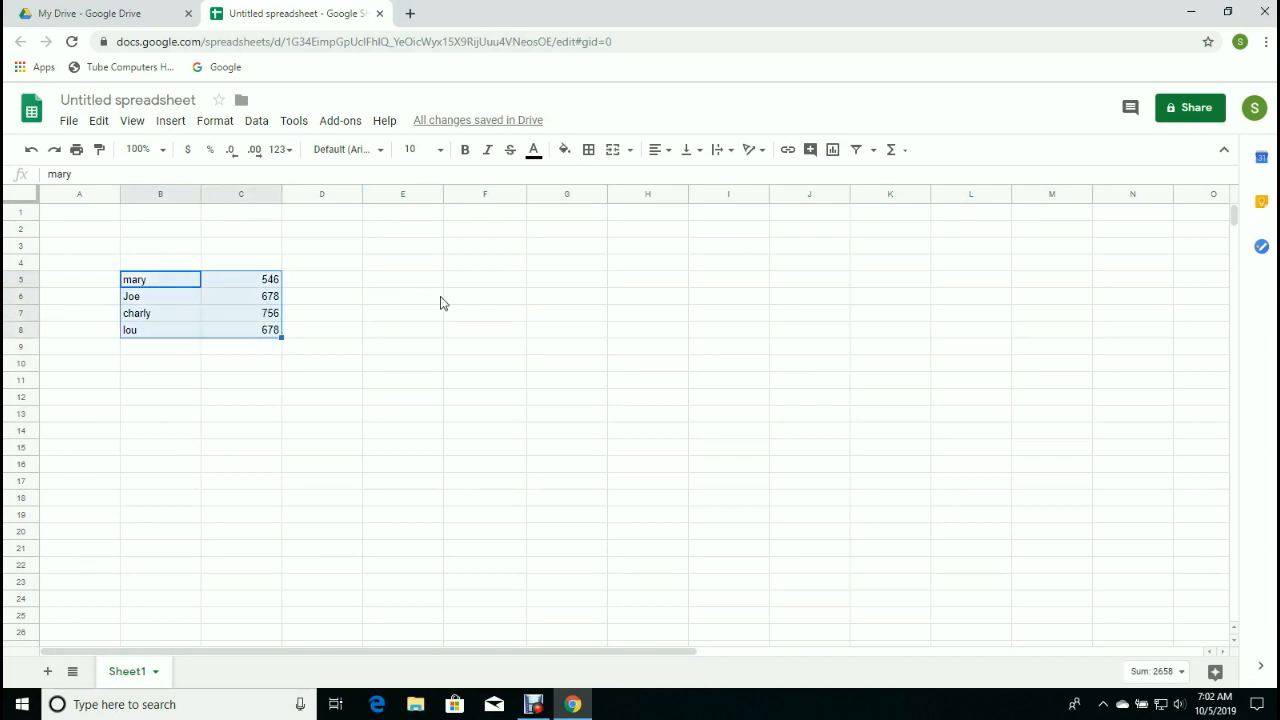
left_click(834, 152)
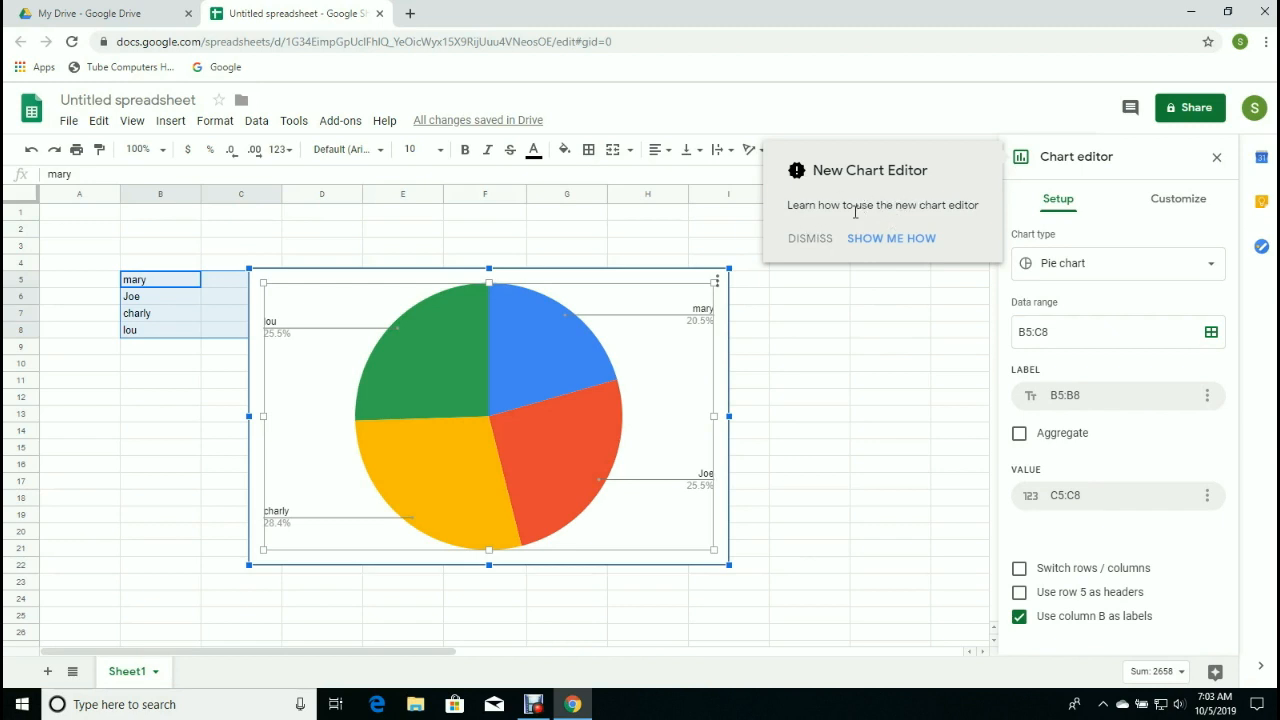
left_click(810, 239)
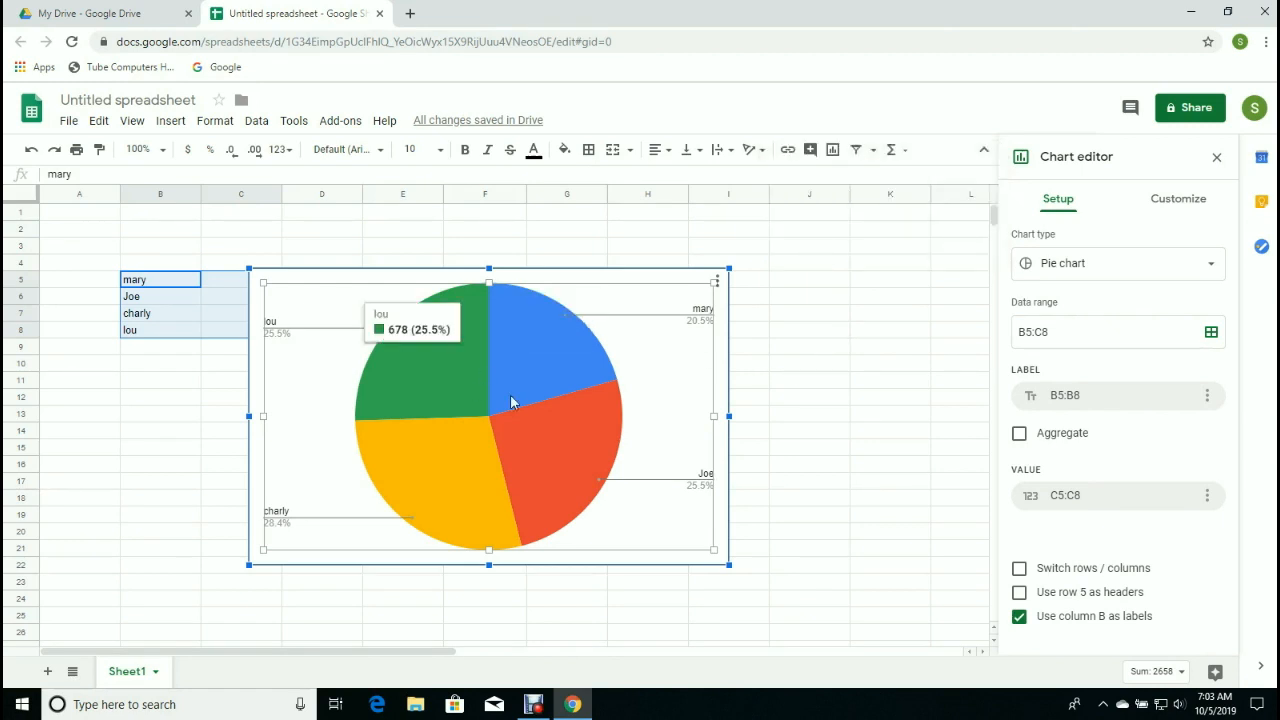
mouse_move(546, 360)
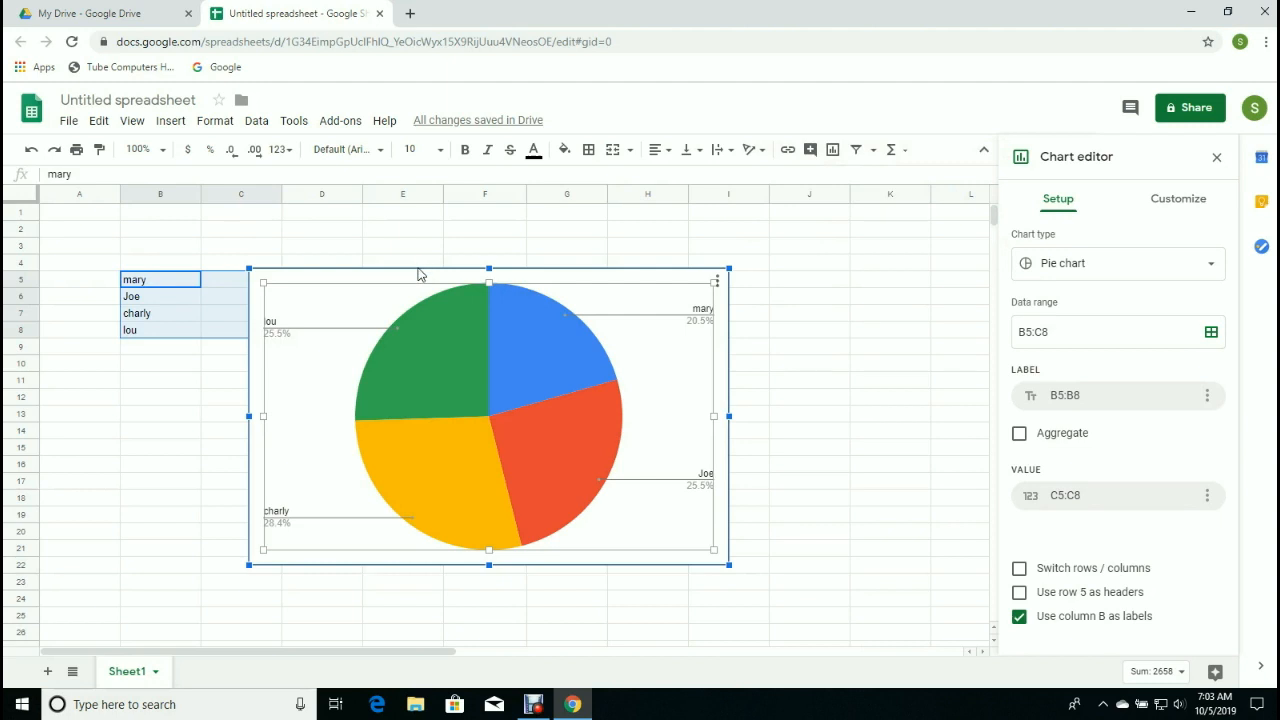
mouse_move(417, 337)
left_click_drag(248, 418, 328, 442)
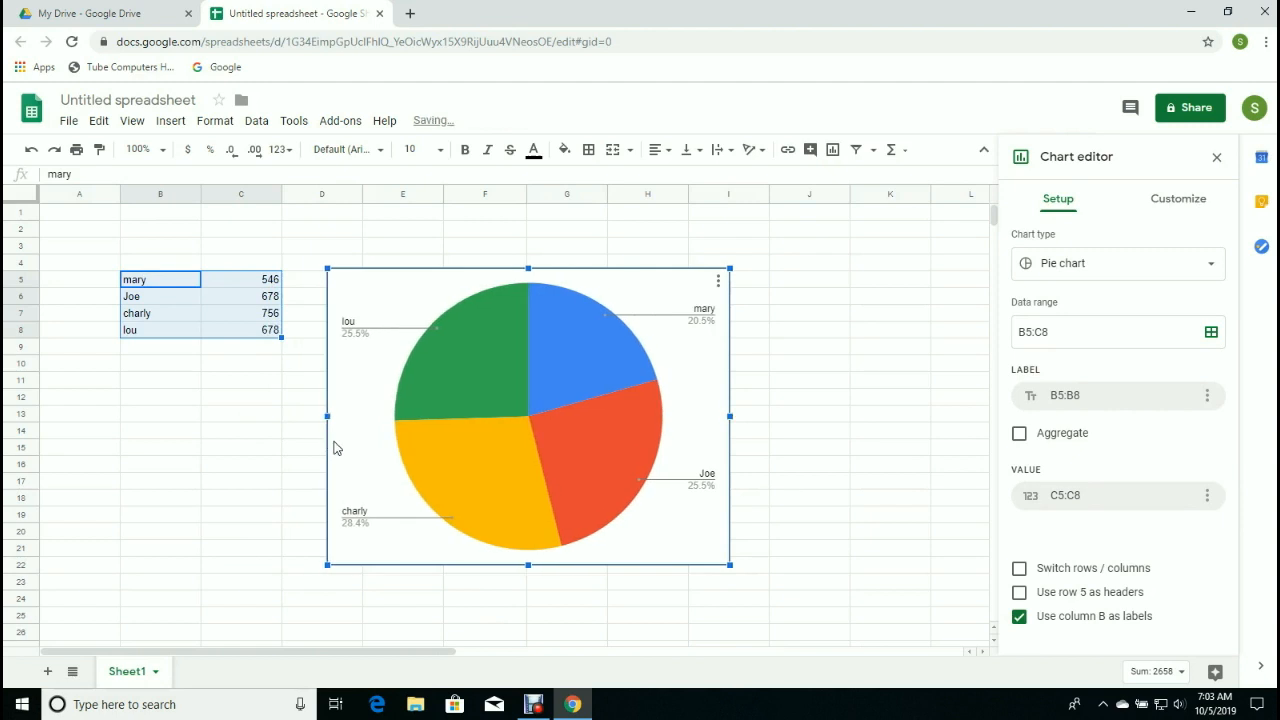
left_click(848, 421)
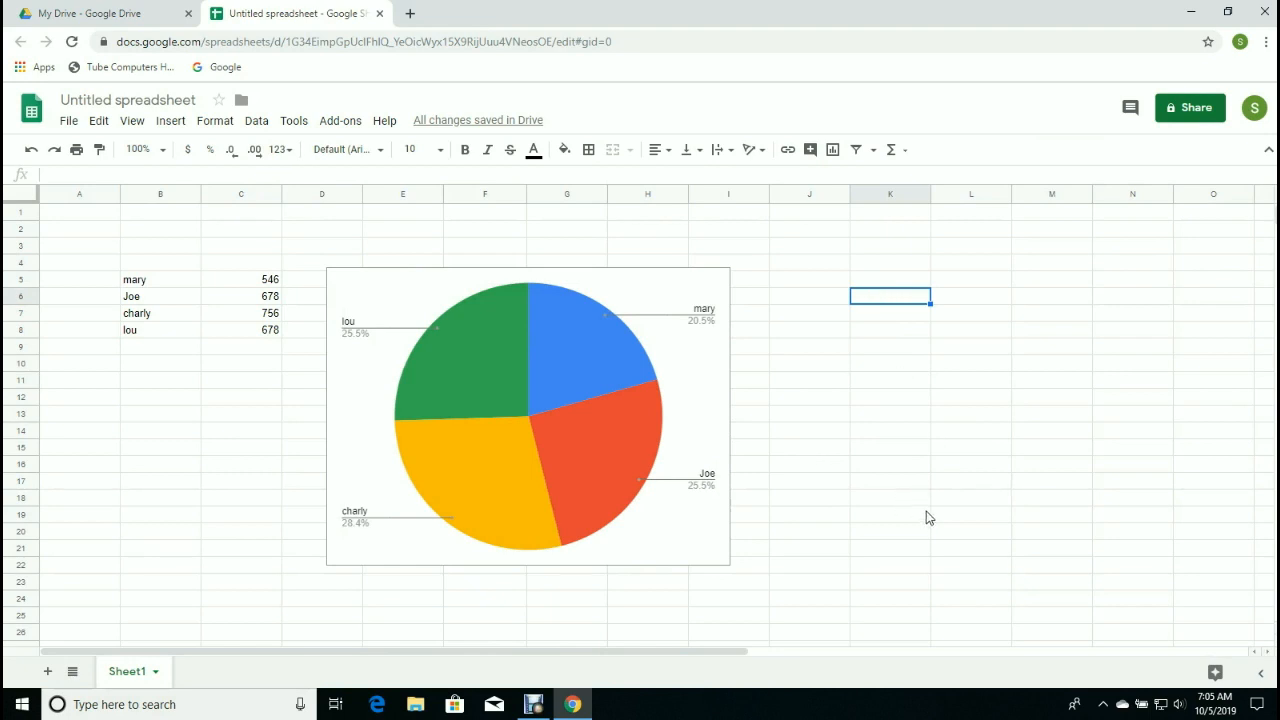
- Open the pie chart's setup options for editing and change the chart type to a column chart
left_click(545, 400)
mouse_move(586, 397)
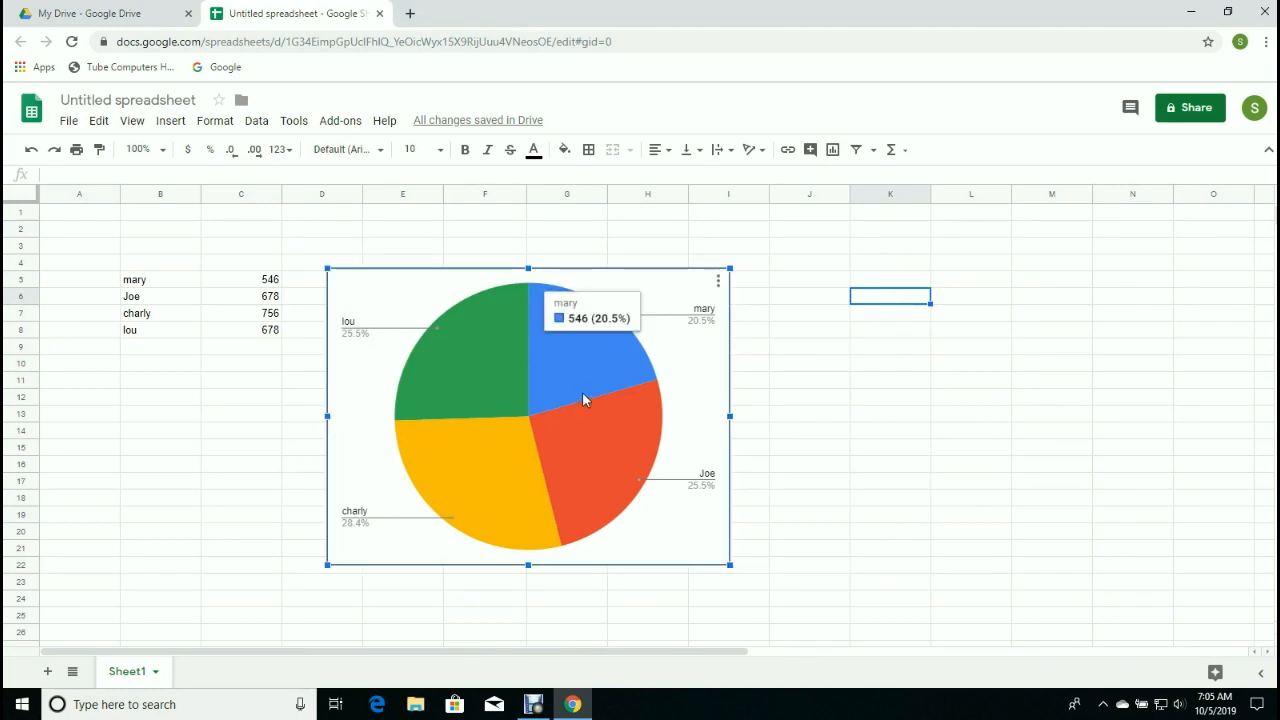
right_click(596, 395)
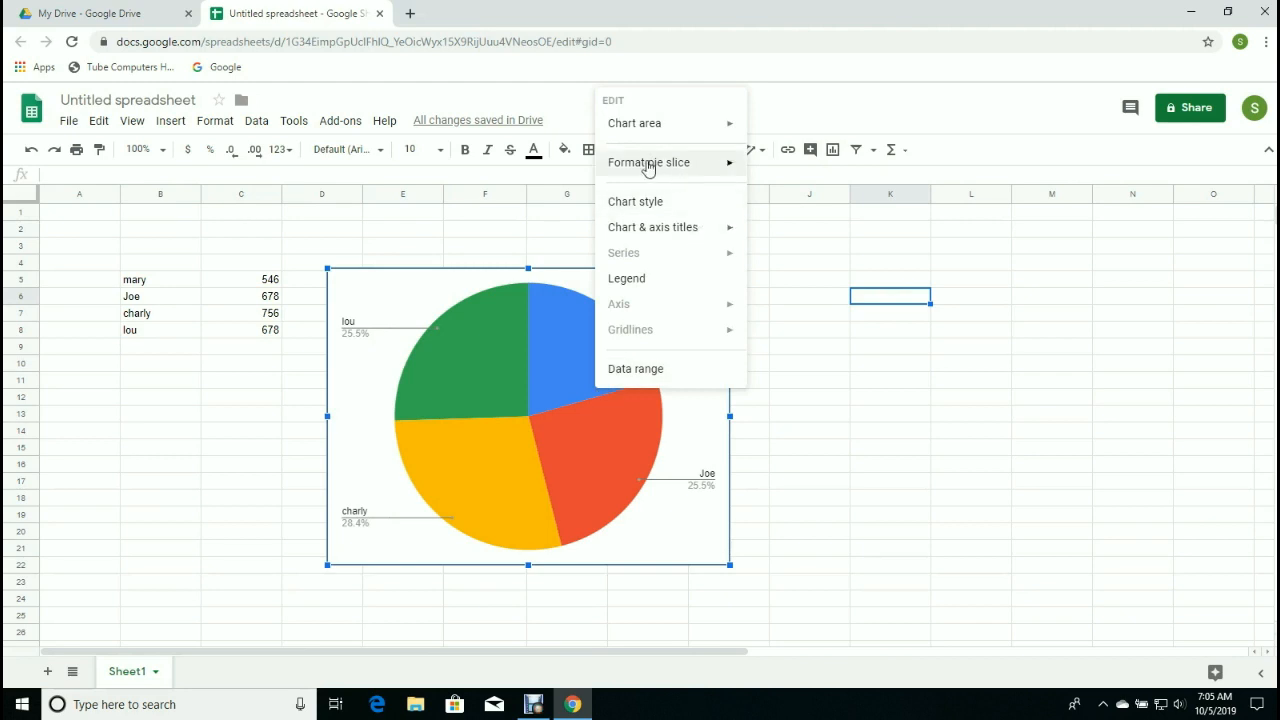
mouse_move(648, 166)
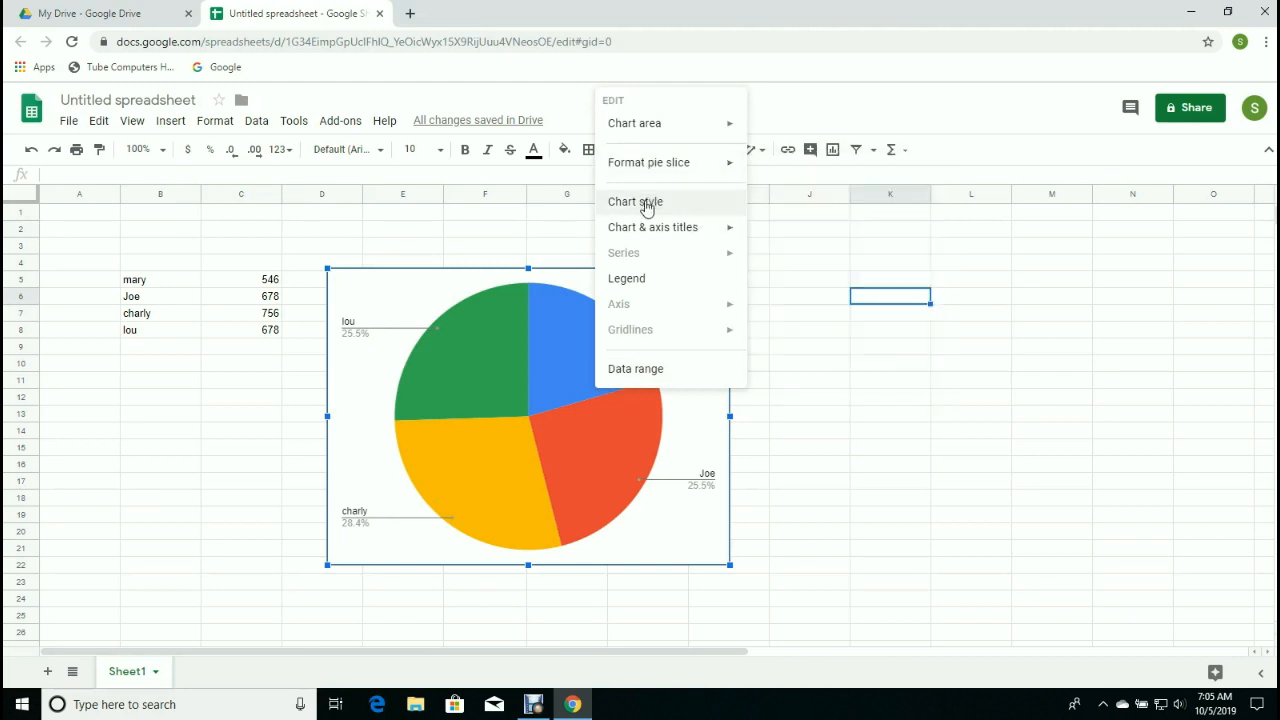
left_click(647, 204)
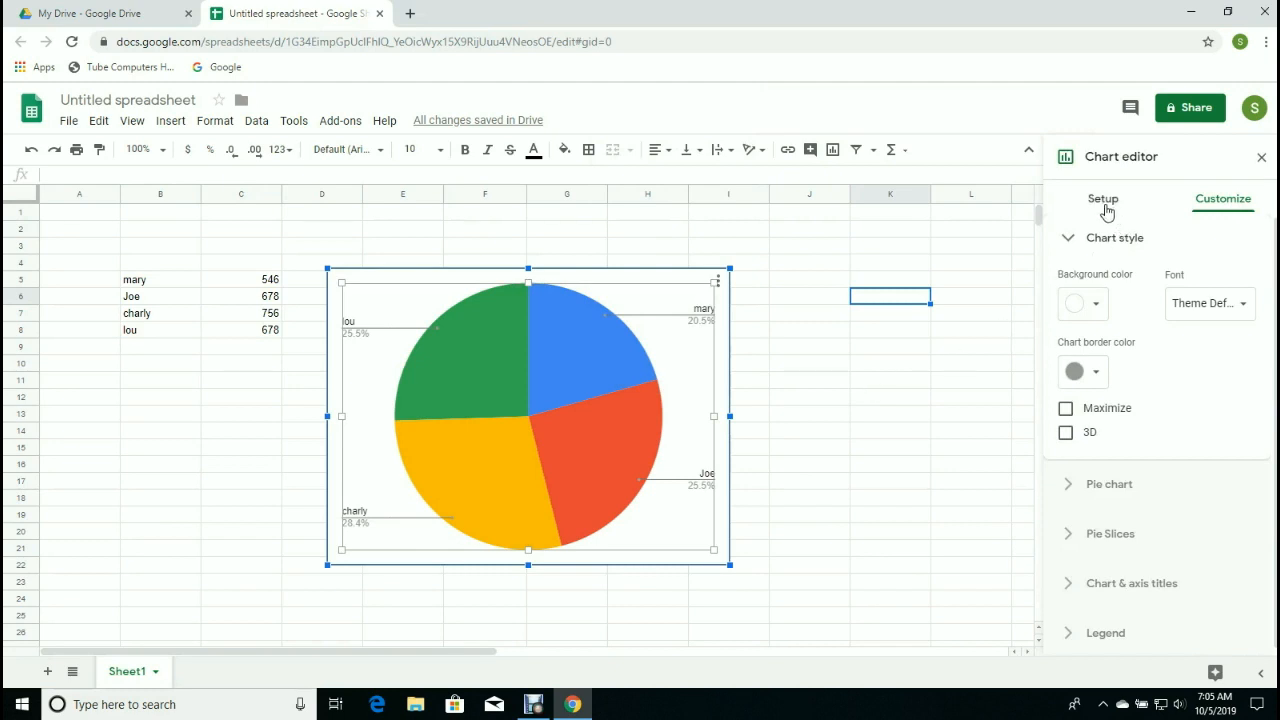
left_click(1101, 208)
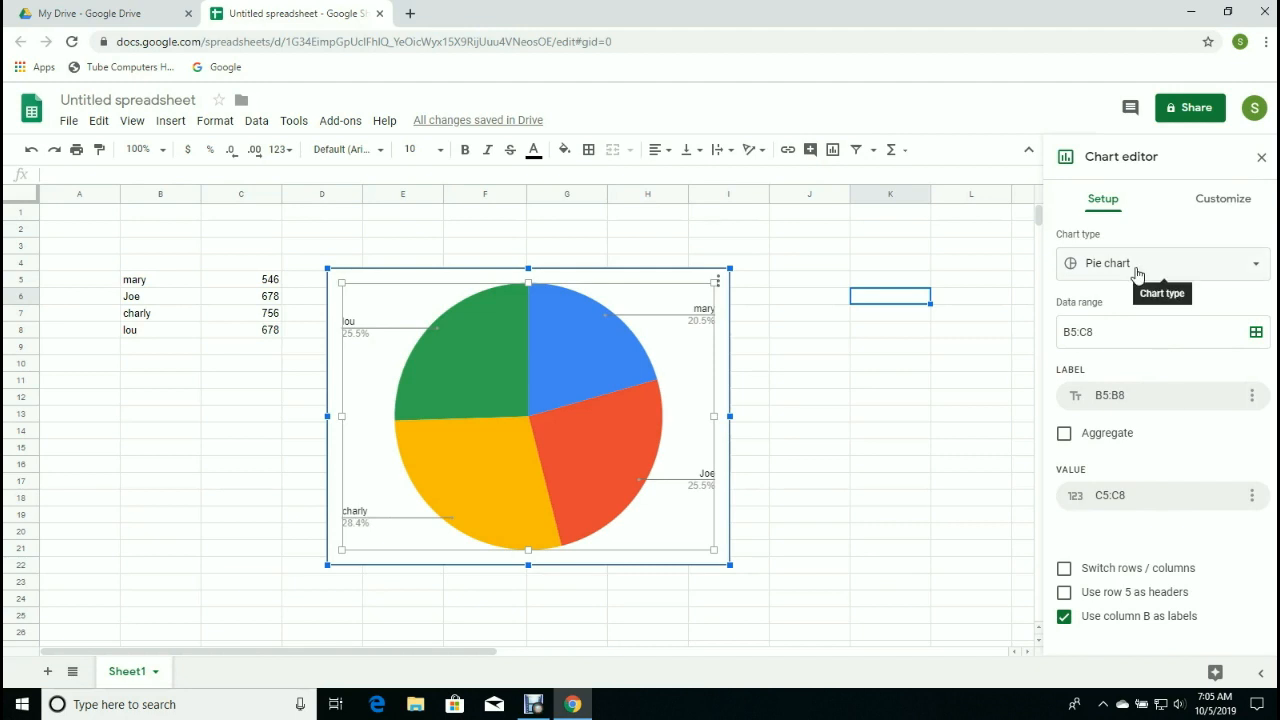
left_click(1257, 270)
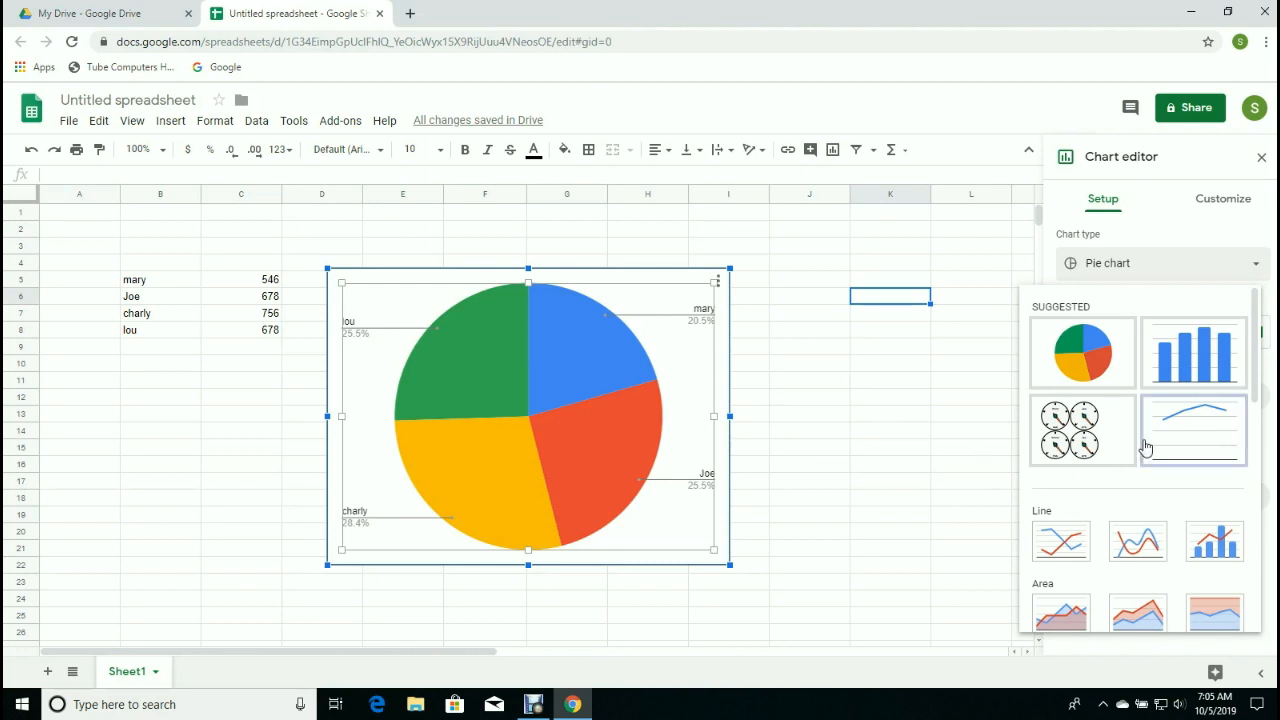
left_click(1187, 361)
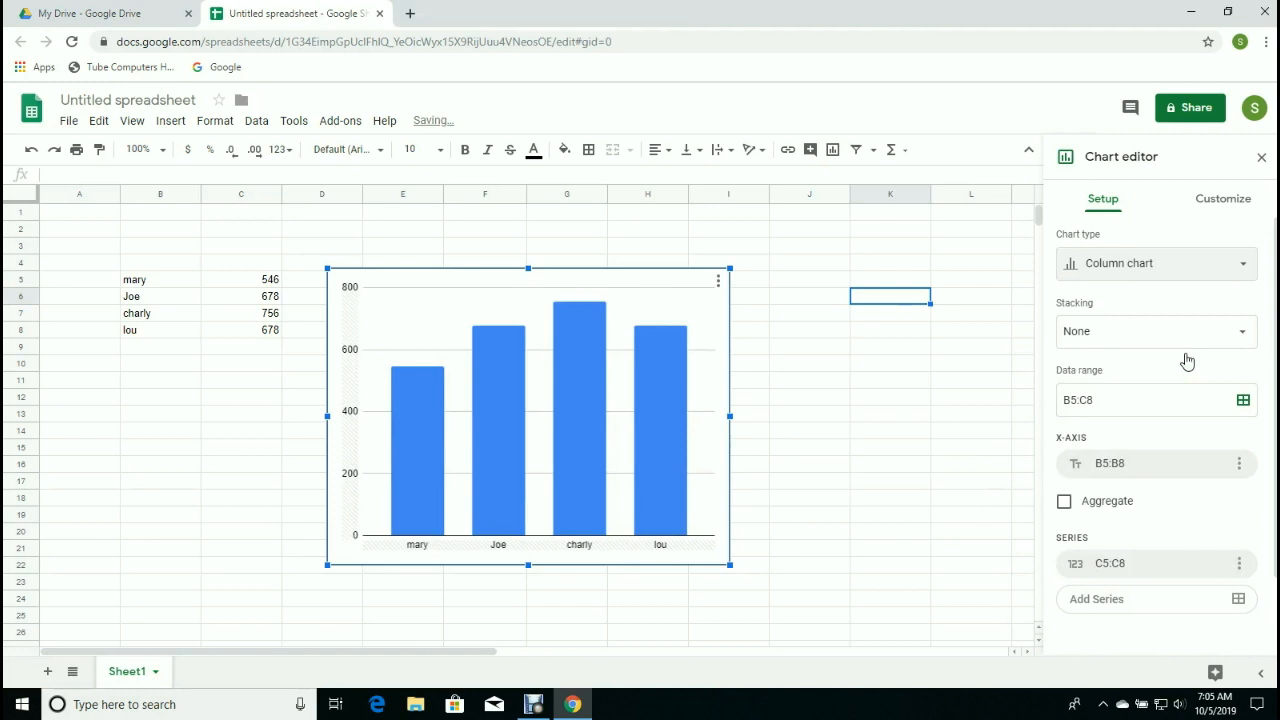
- Change the chart type to a line chart, followed by a gauge chart
left_click(1243, 264)
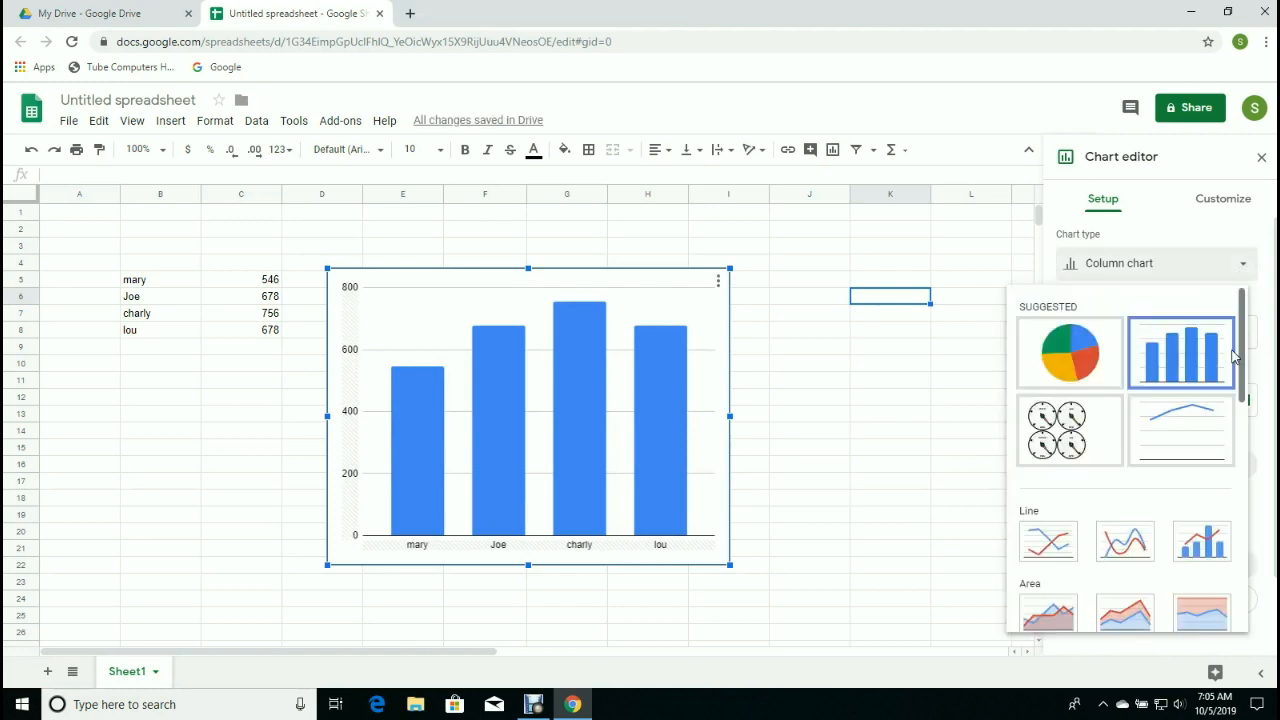
left_click(1048, 542)
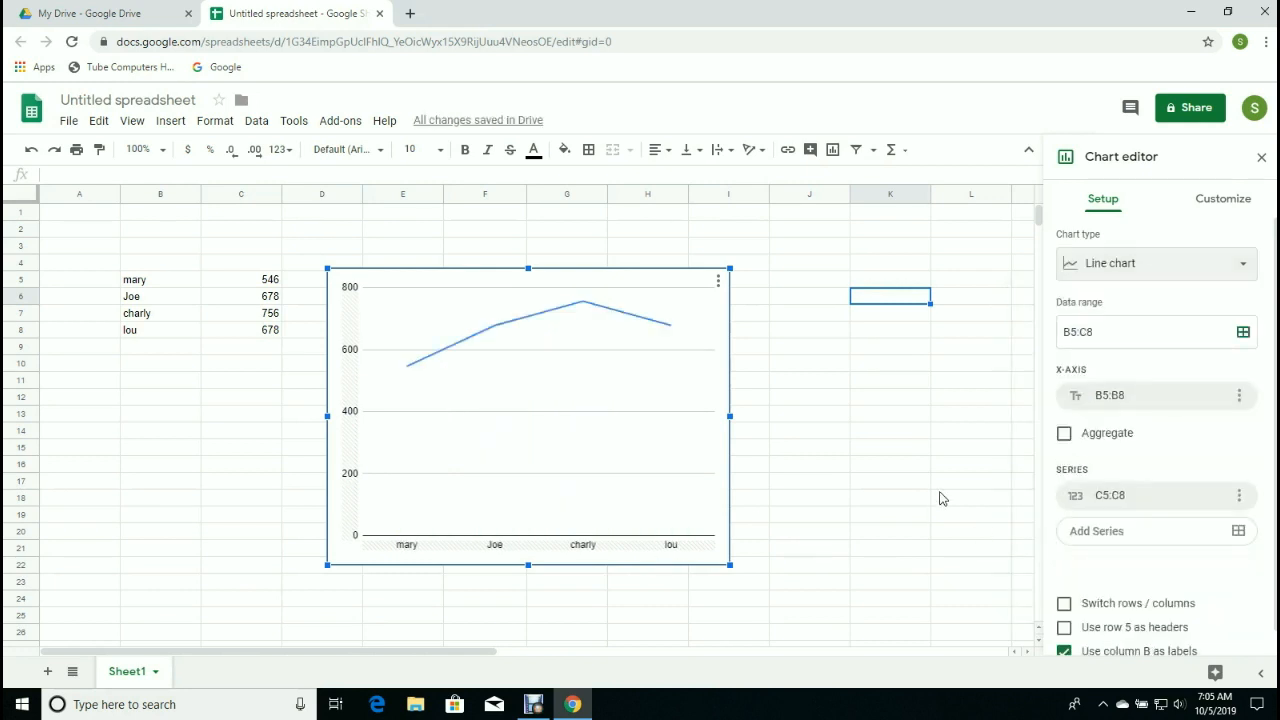
left_click(1241, 267)
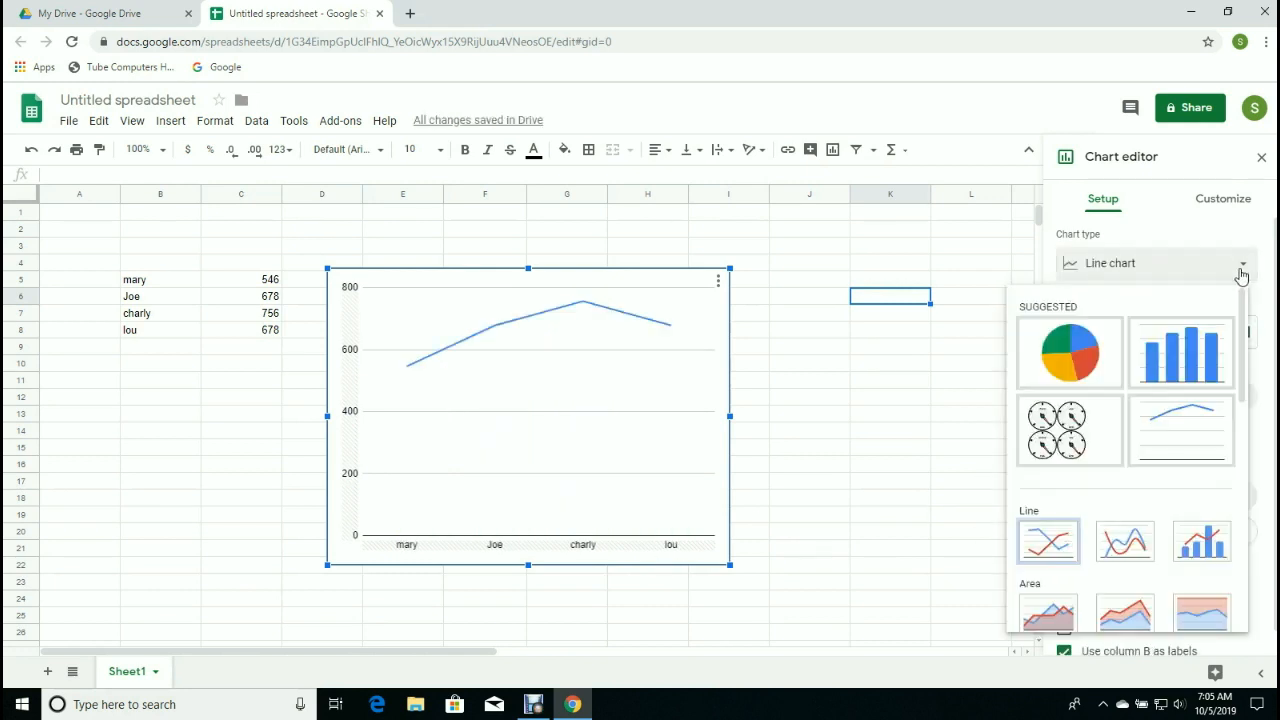
left_click(1066, 446)
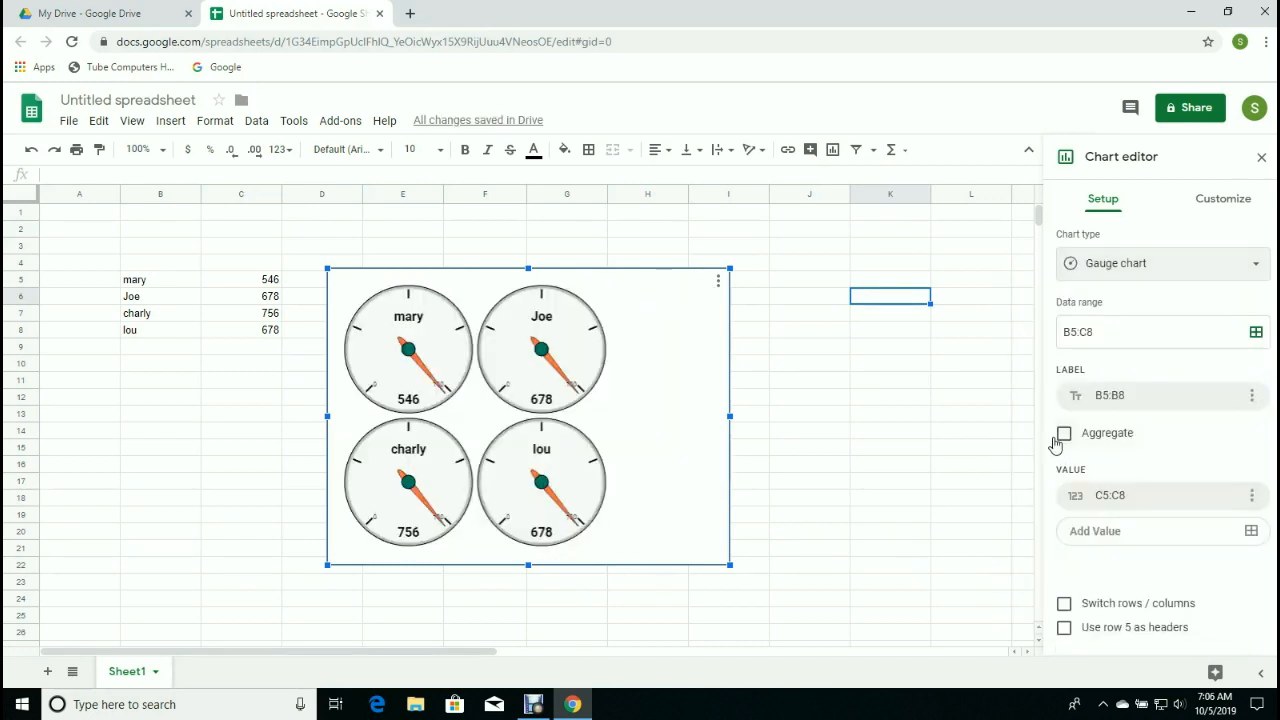
left_click(860, 420)
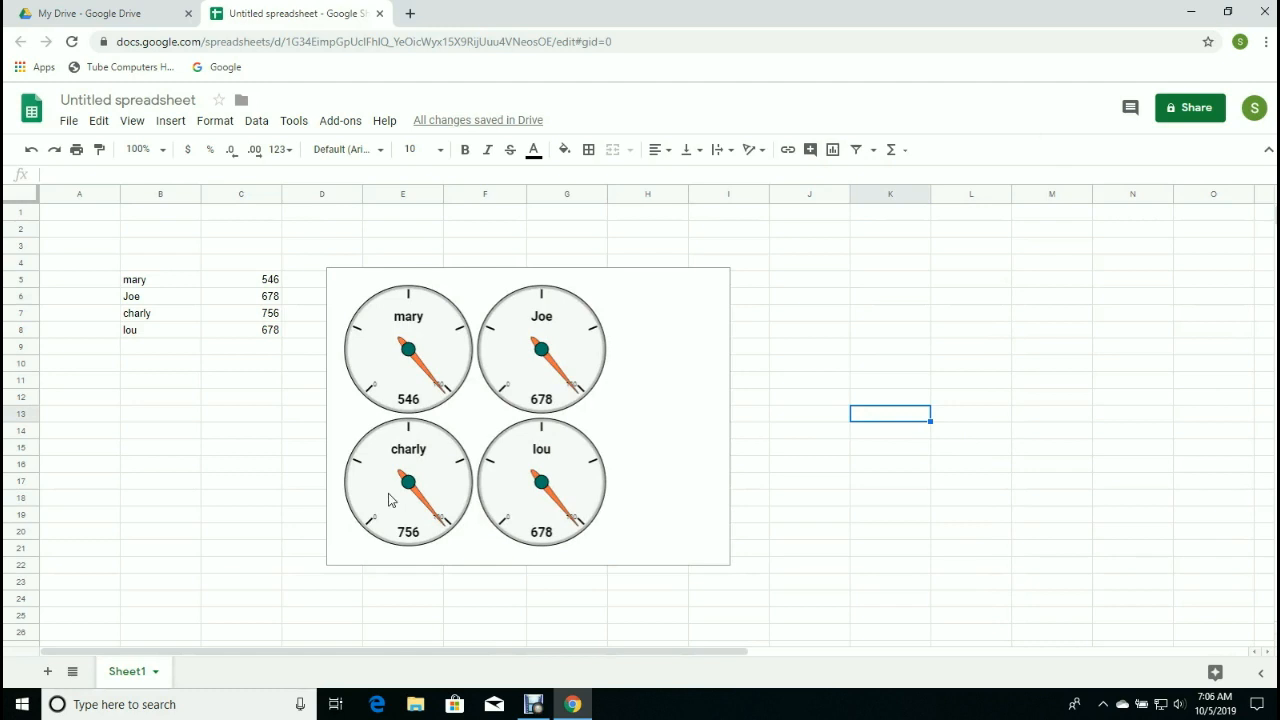
- Delete the gauge chart from the sheet
left_click(465, 480)
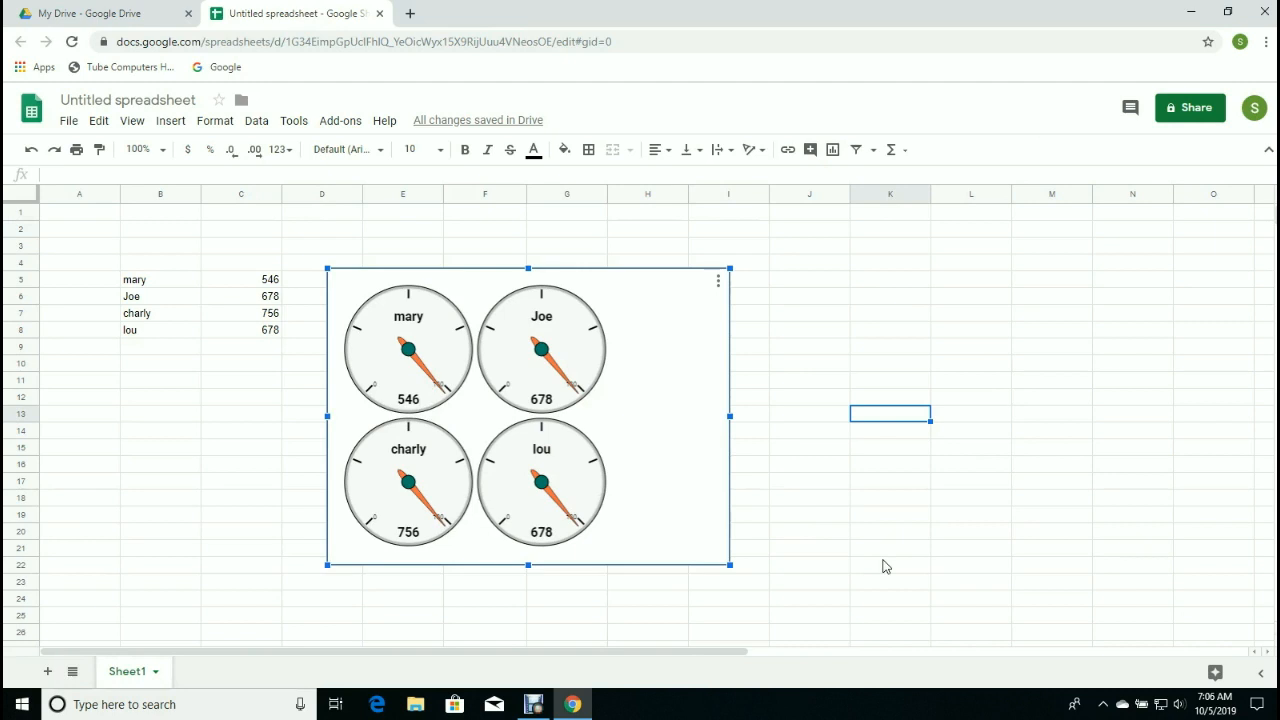
key("Delete")
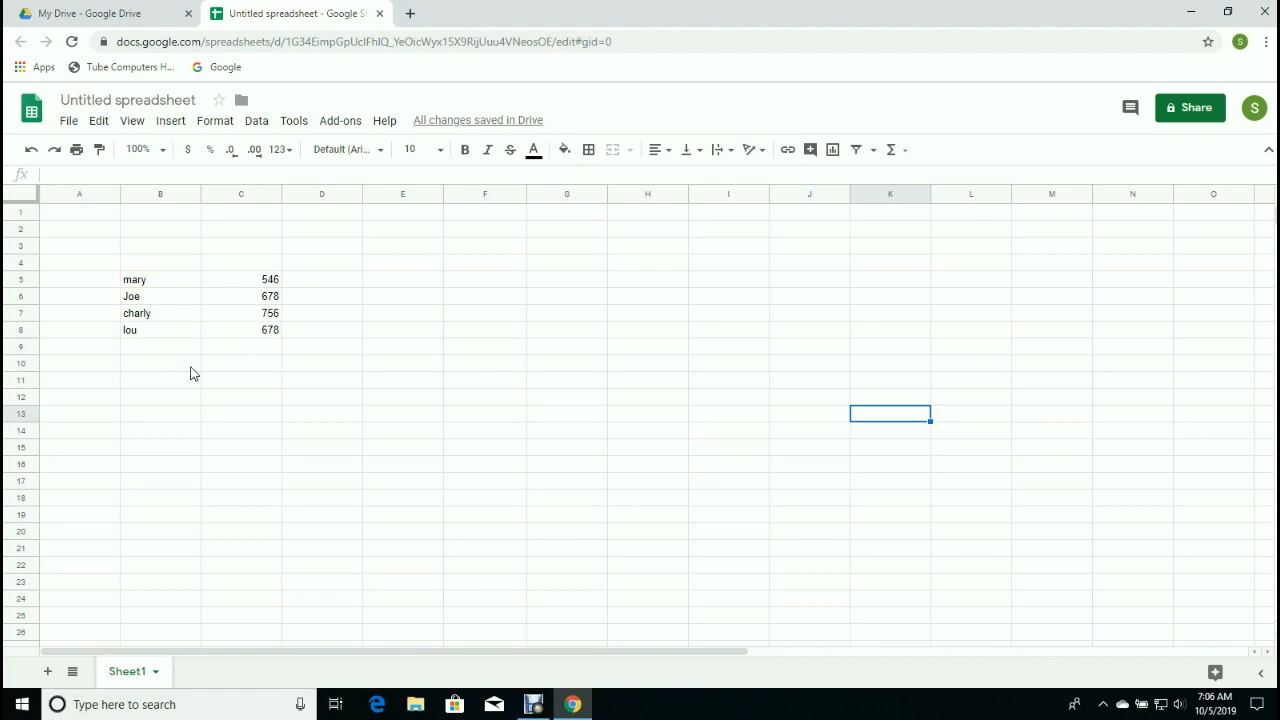
- Insert a SUM function in C10 that totals the numbers in C5:C8
left_click(266, 368)
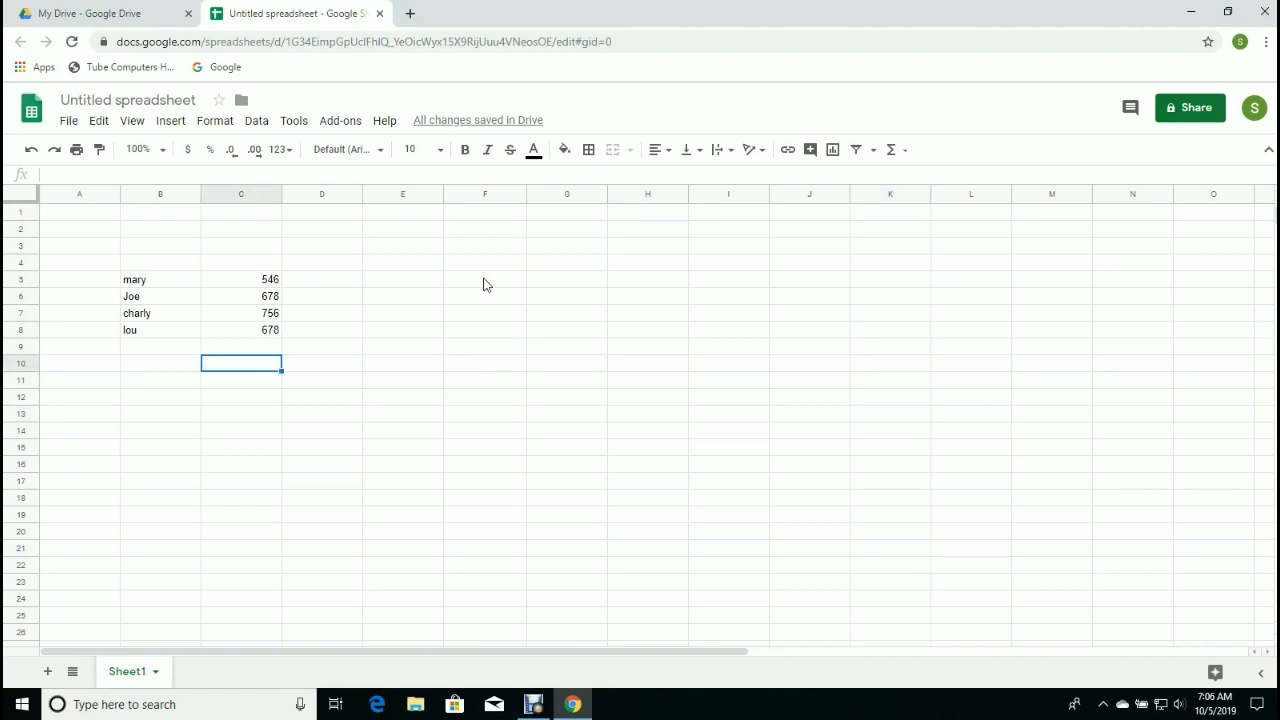
left_click(894, 151)
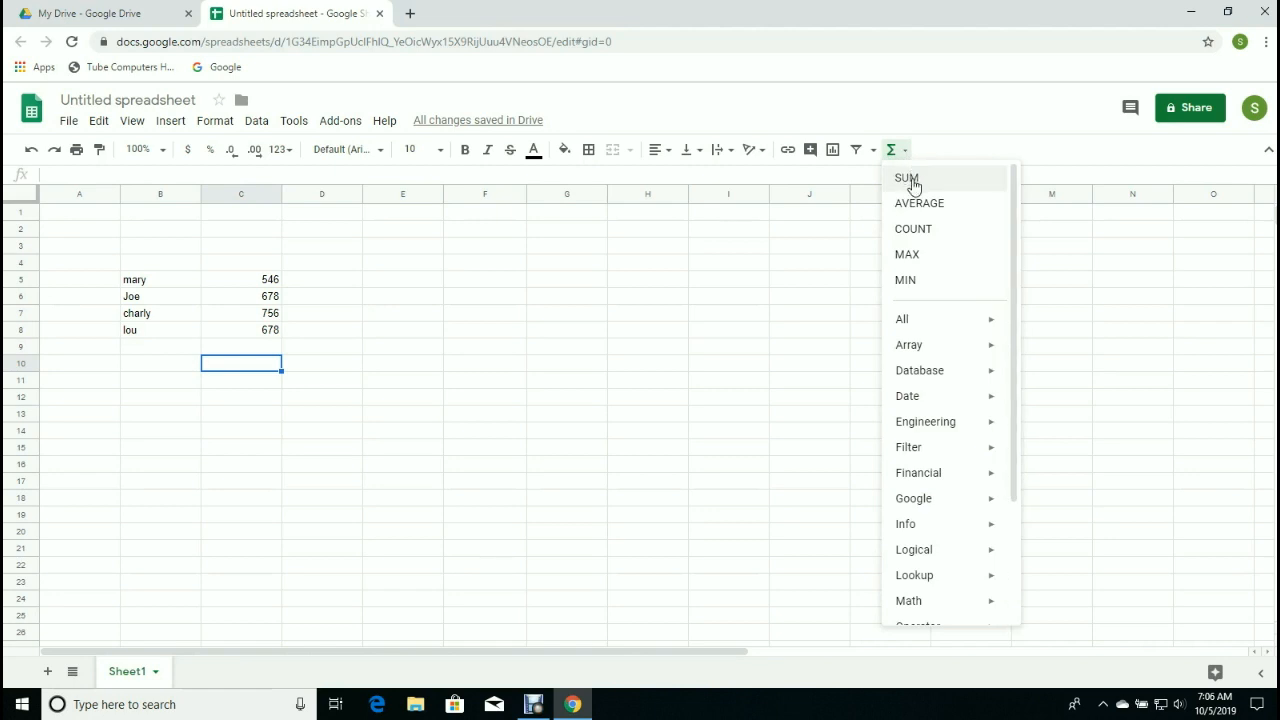
left_click(913, 186)
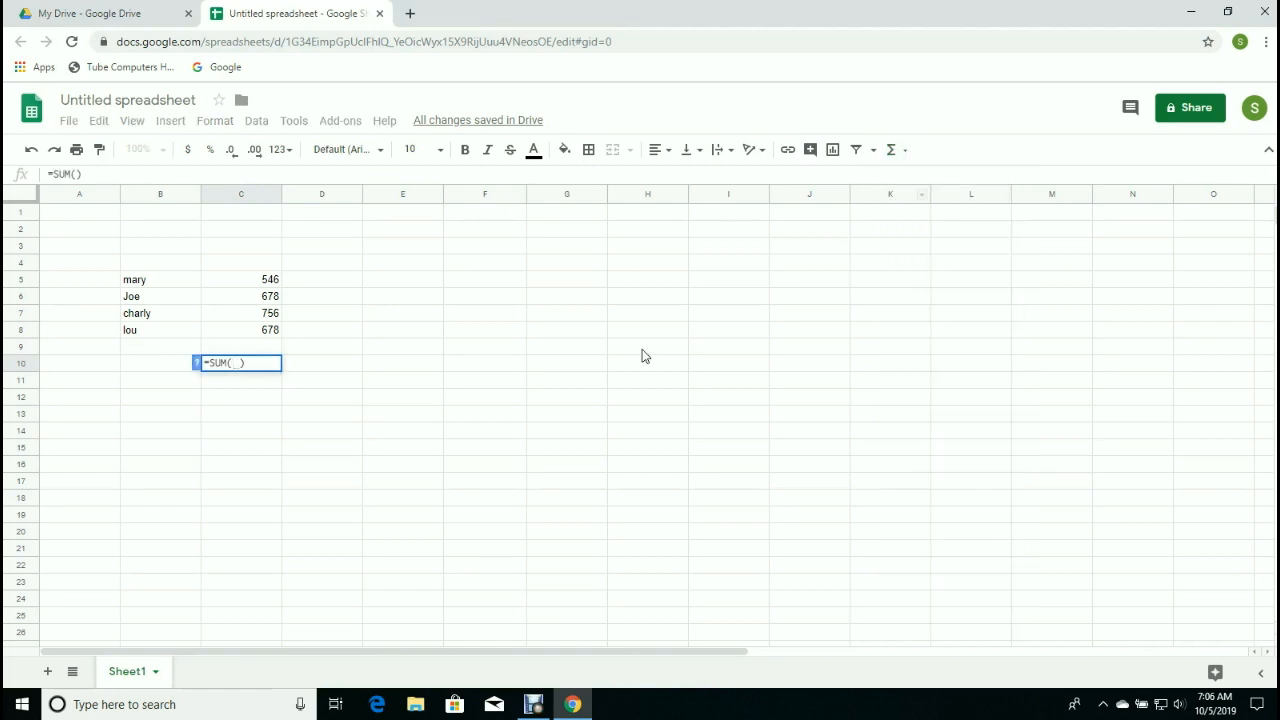
left_click(232, 287)
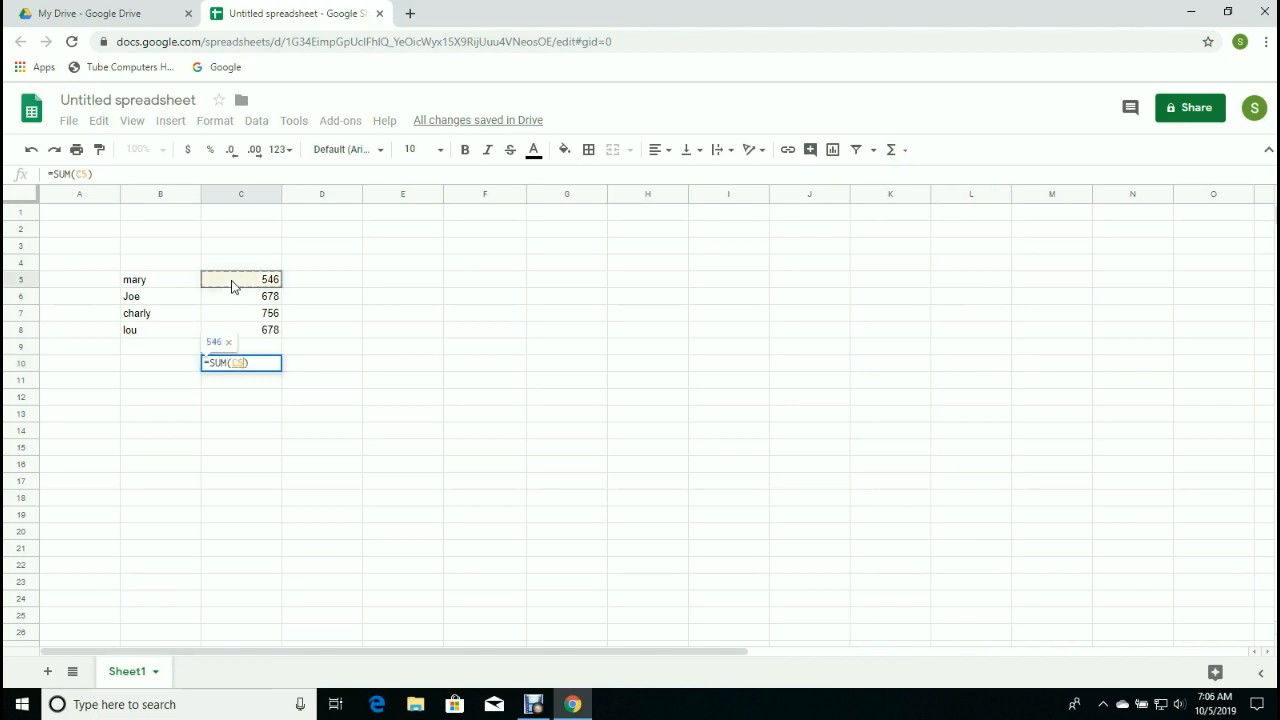
left_click_drag(232, 287, 234, 337)
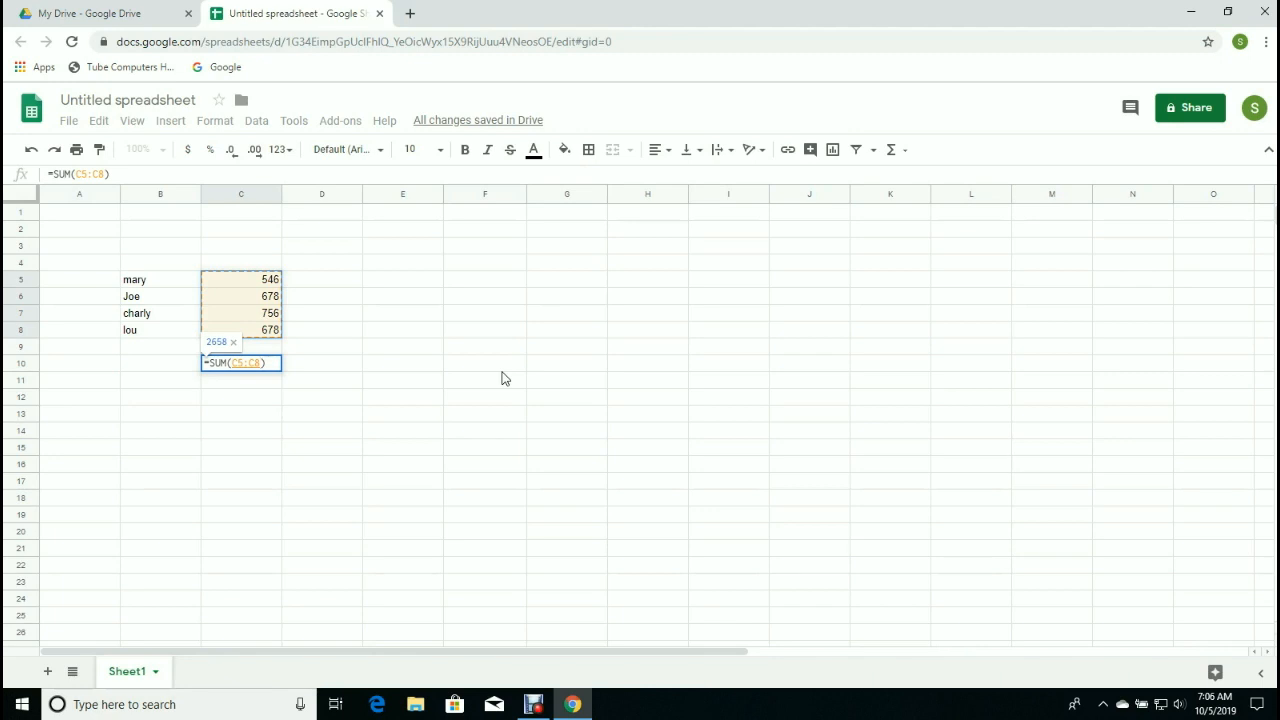
key("Return")
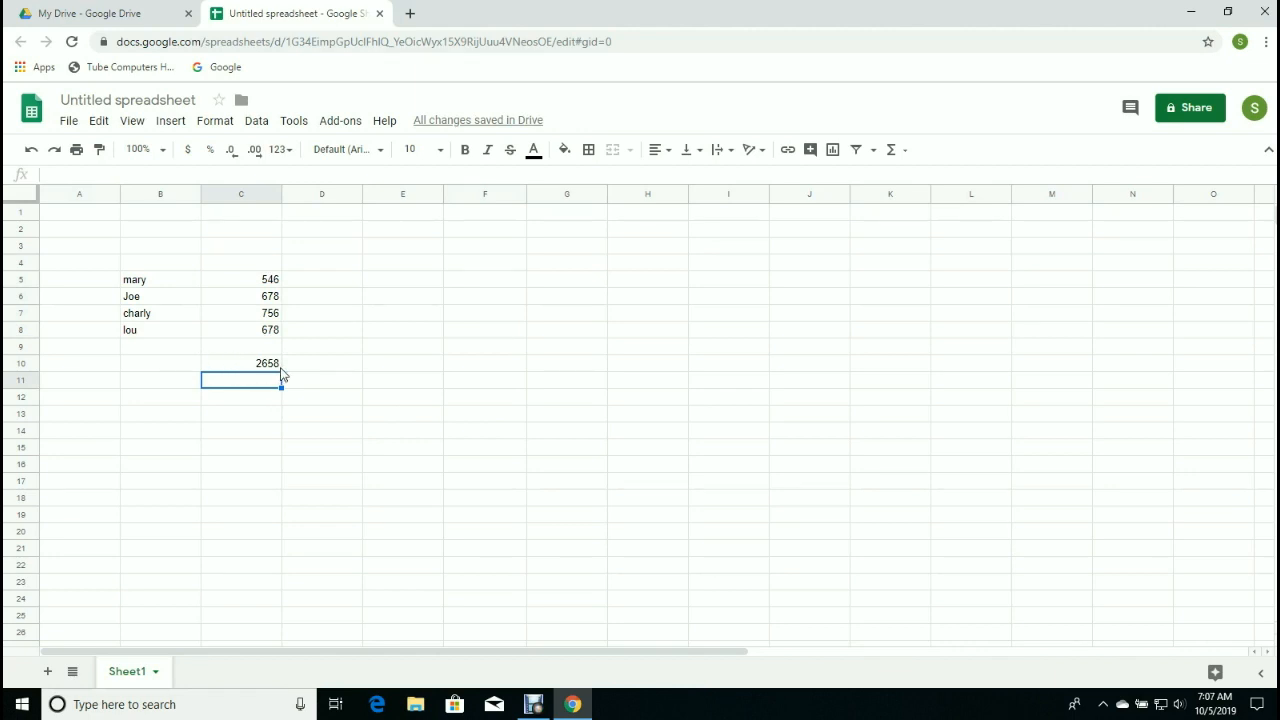
- Replace the number in C5 with 1000
left_click(250, 283)
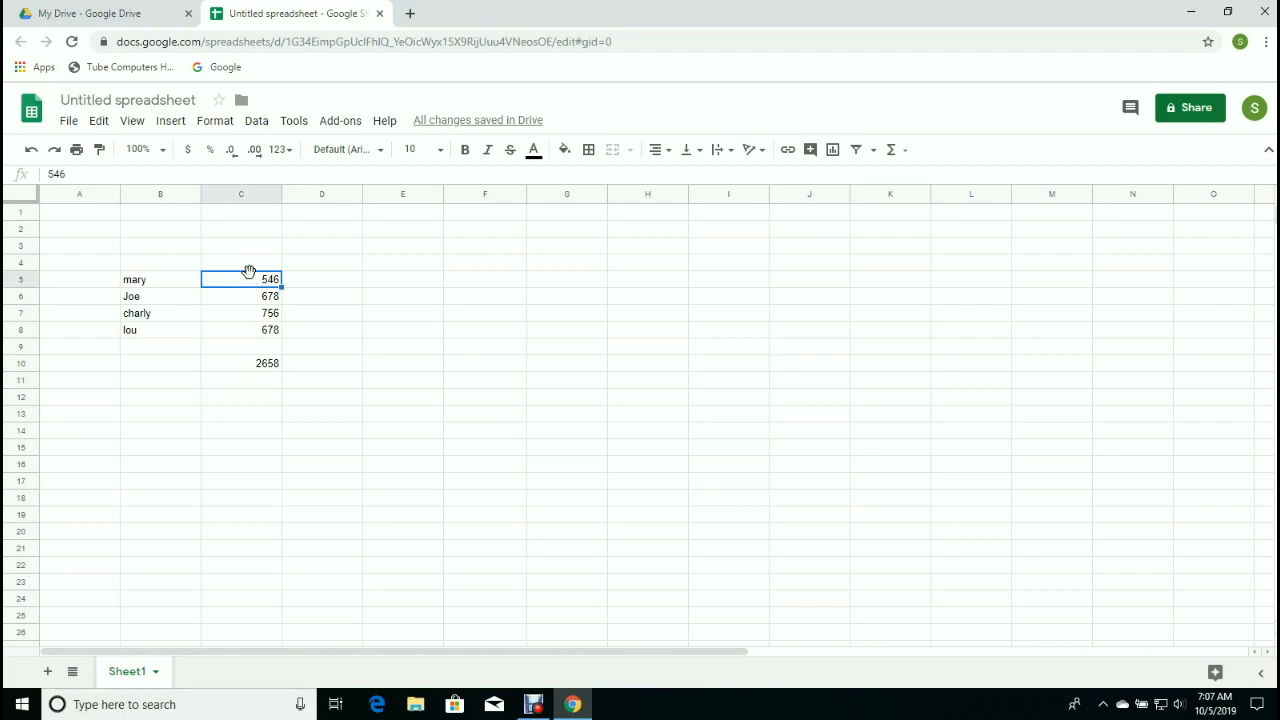
double_click(257, 283)
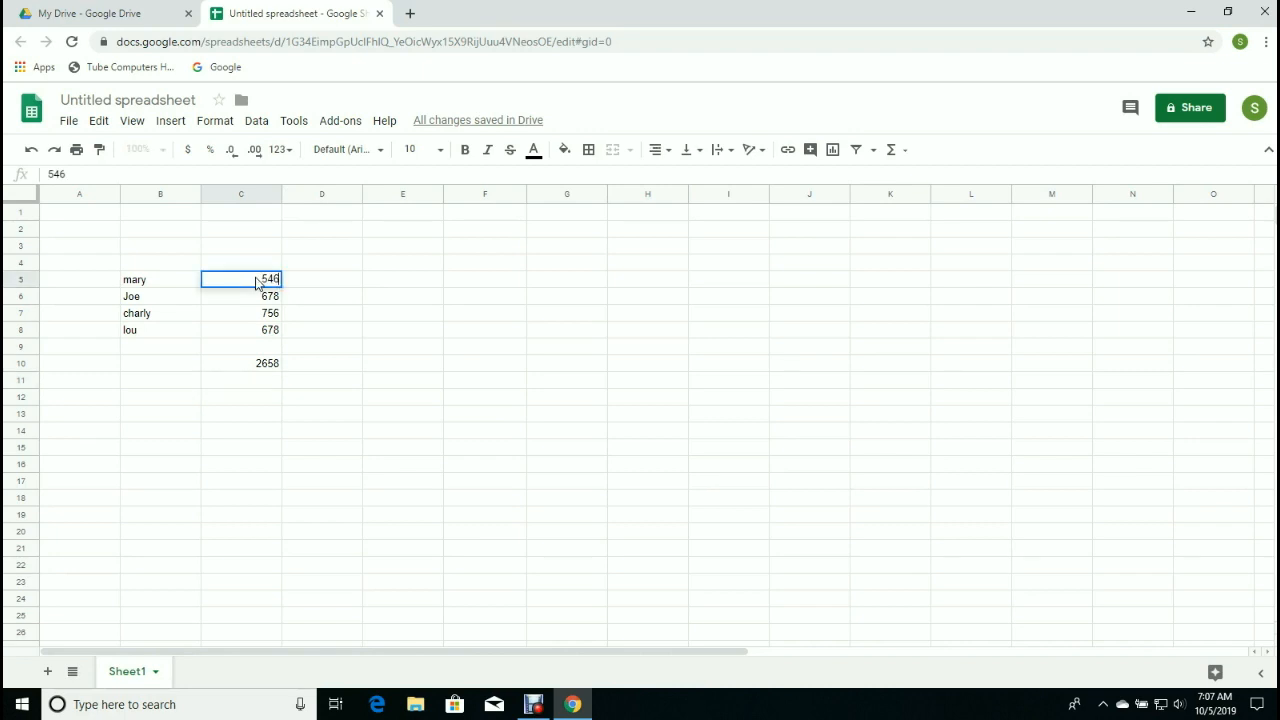
left_click_drag(258, 283, 310, 286)
type("1000")
key("Return")
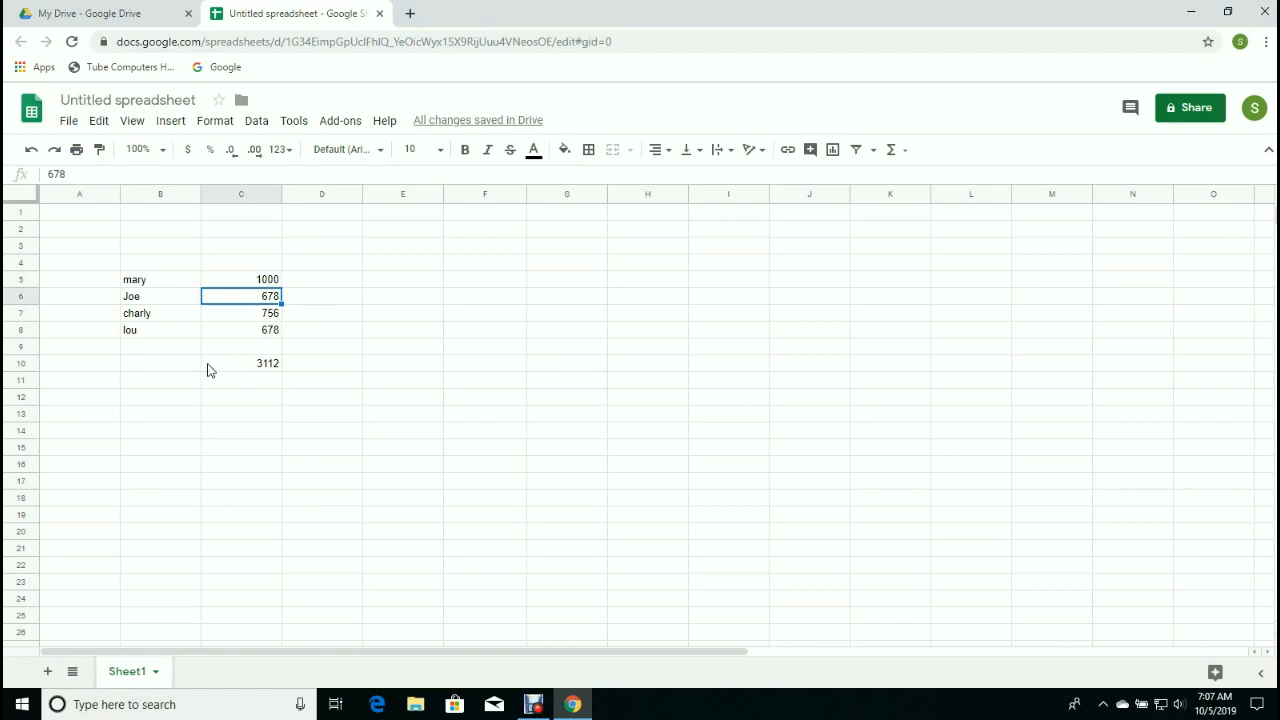
left_click(234, 402)
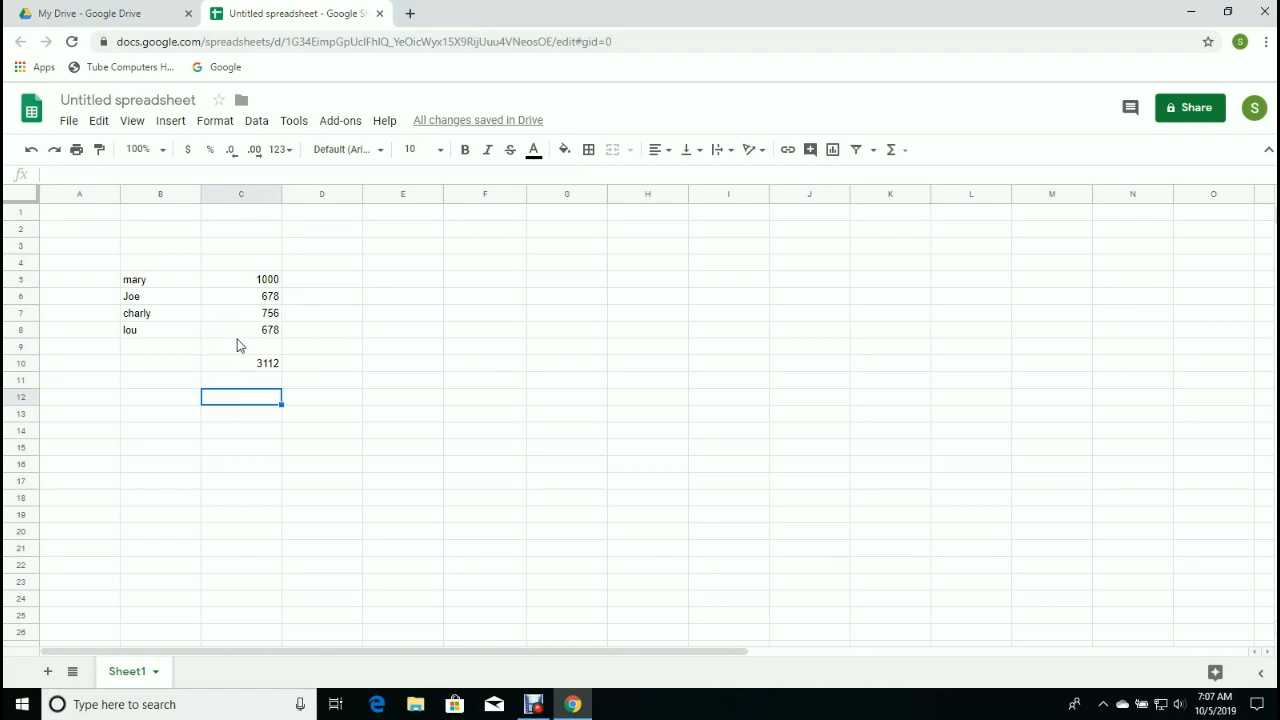
- Enter the formula =C5*.10 in D5 to calculate ten percent of the first number
left_click(313, 288)
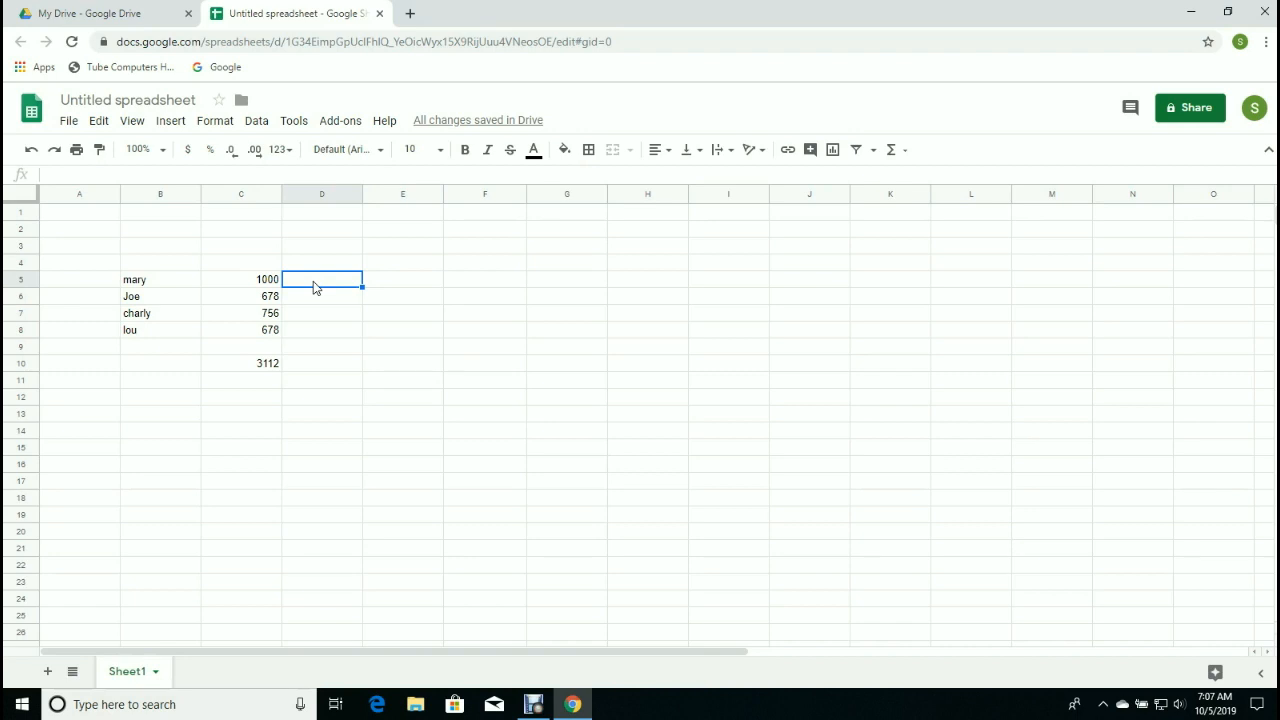
type("=")
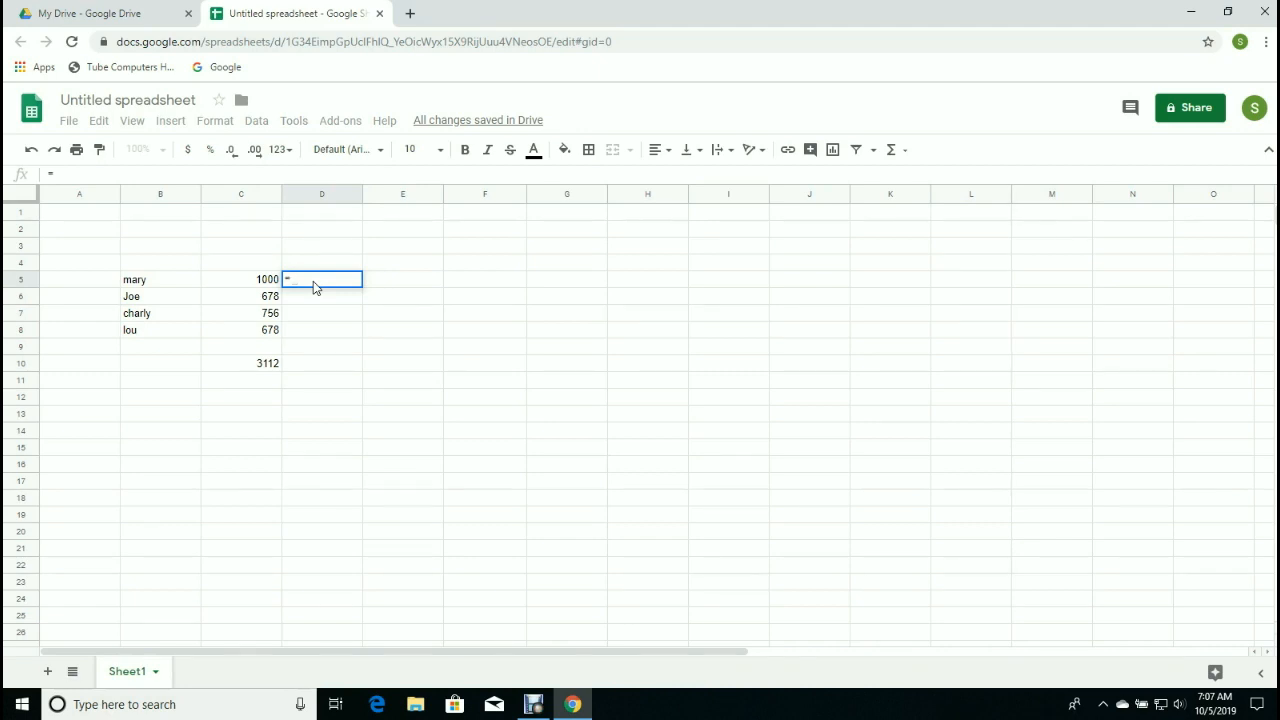
left_click(237, 286)
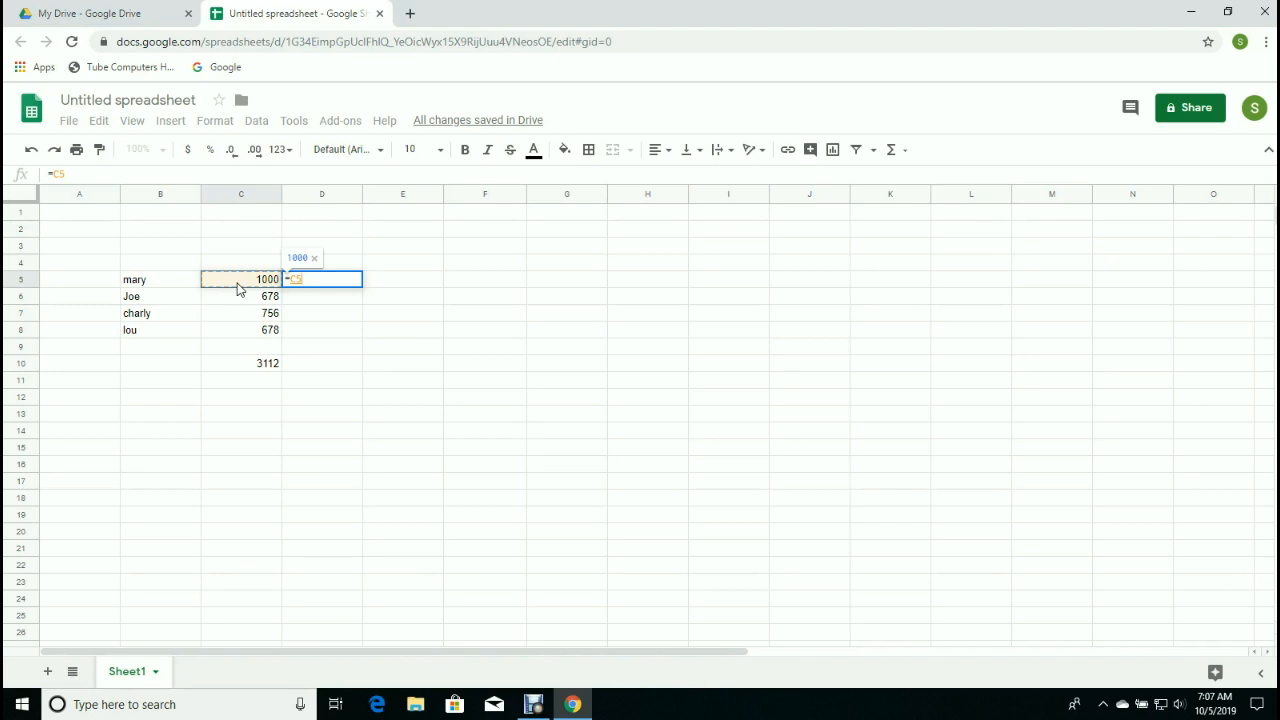
type("*")
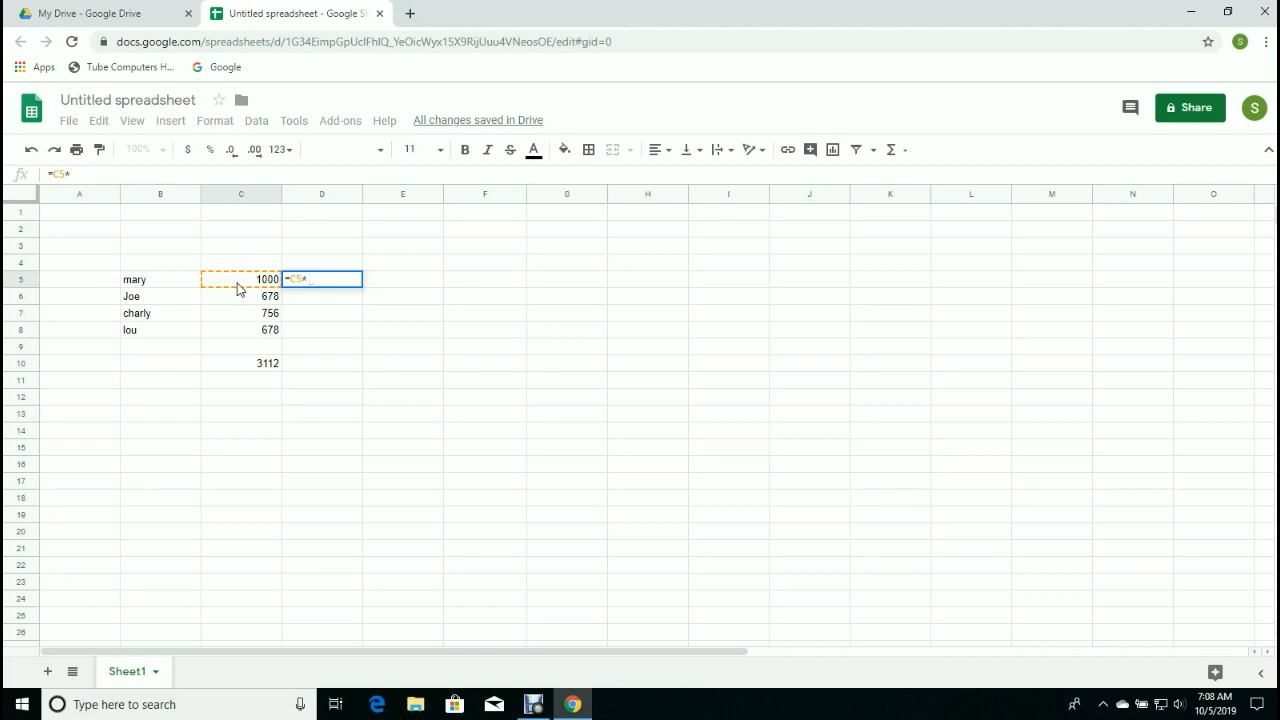
type(".10")
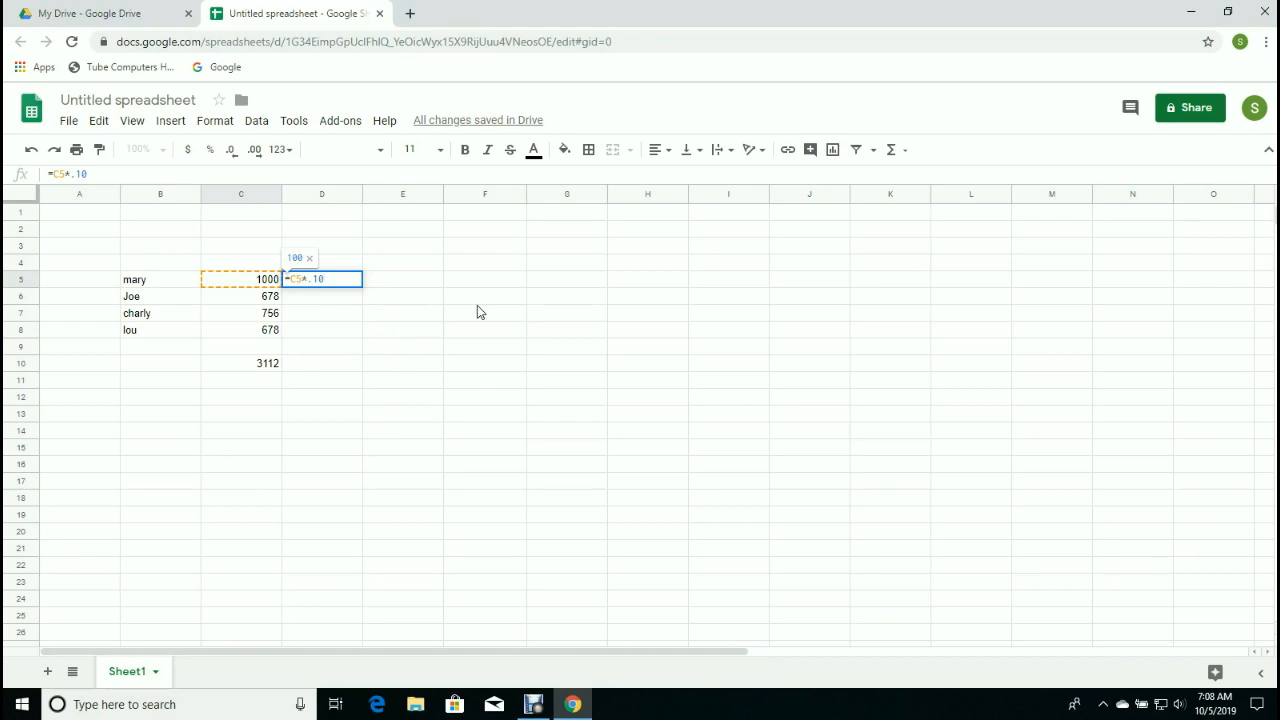
key("Return")
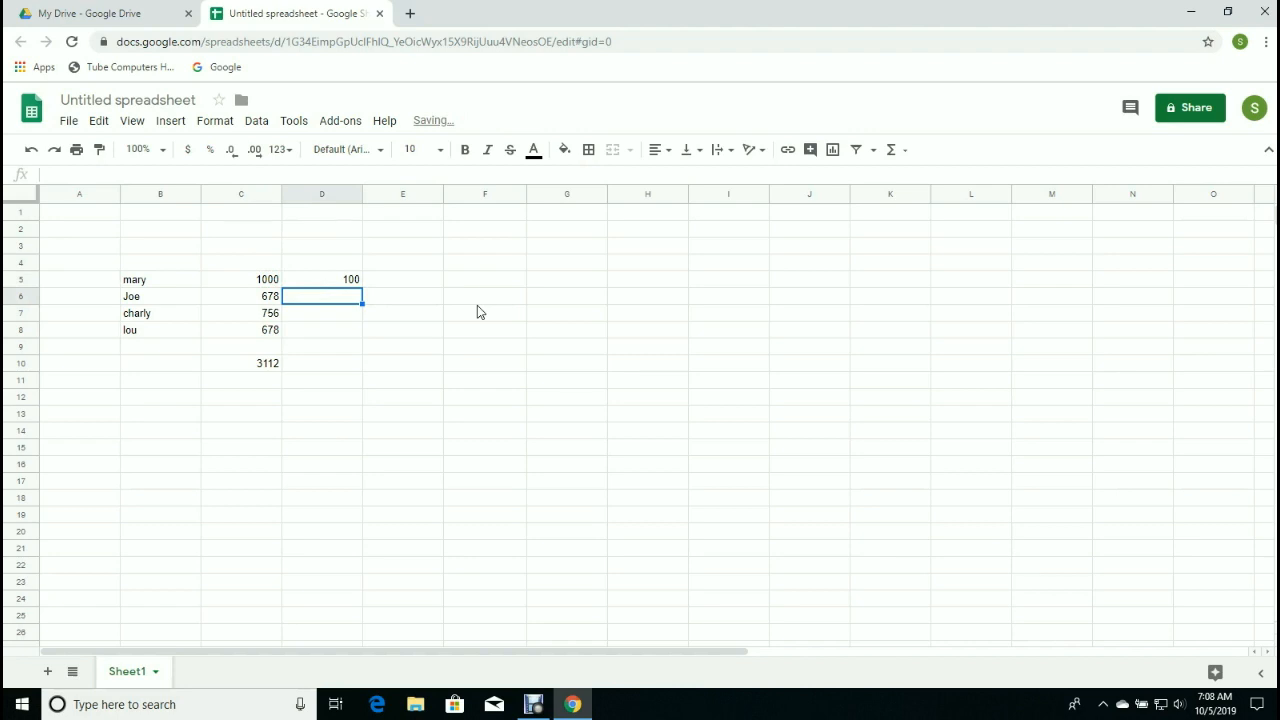
left_click(316, 286)
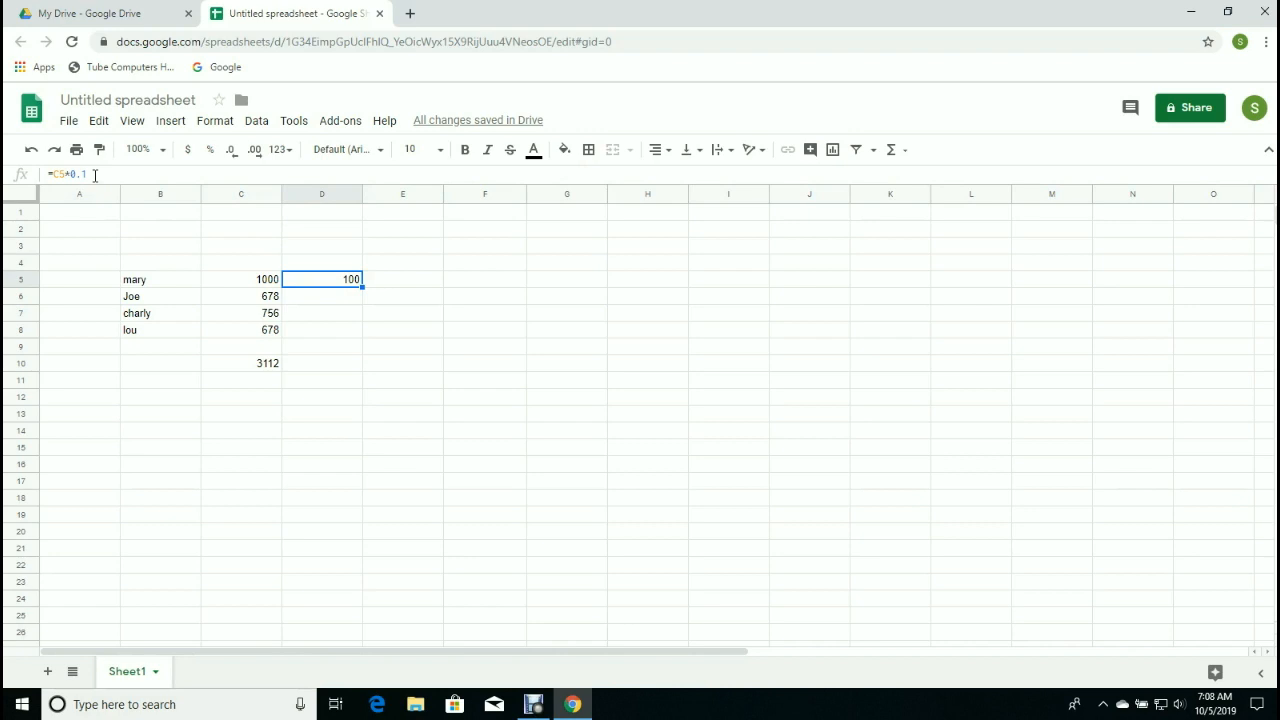
key("ctrl+c")
key("Down")
key("Down")
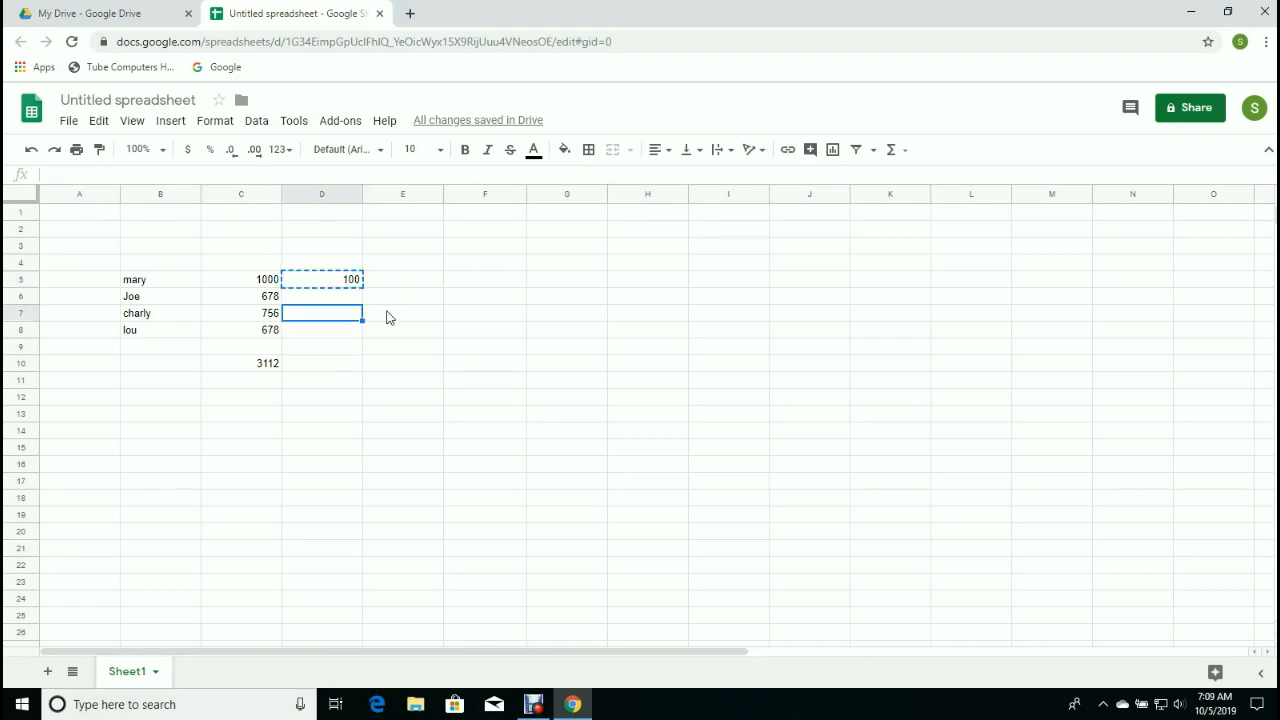
double_click(204, 369)
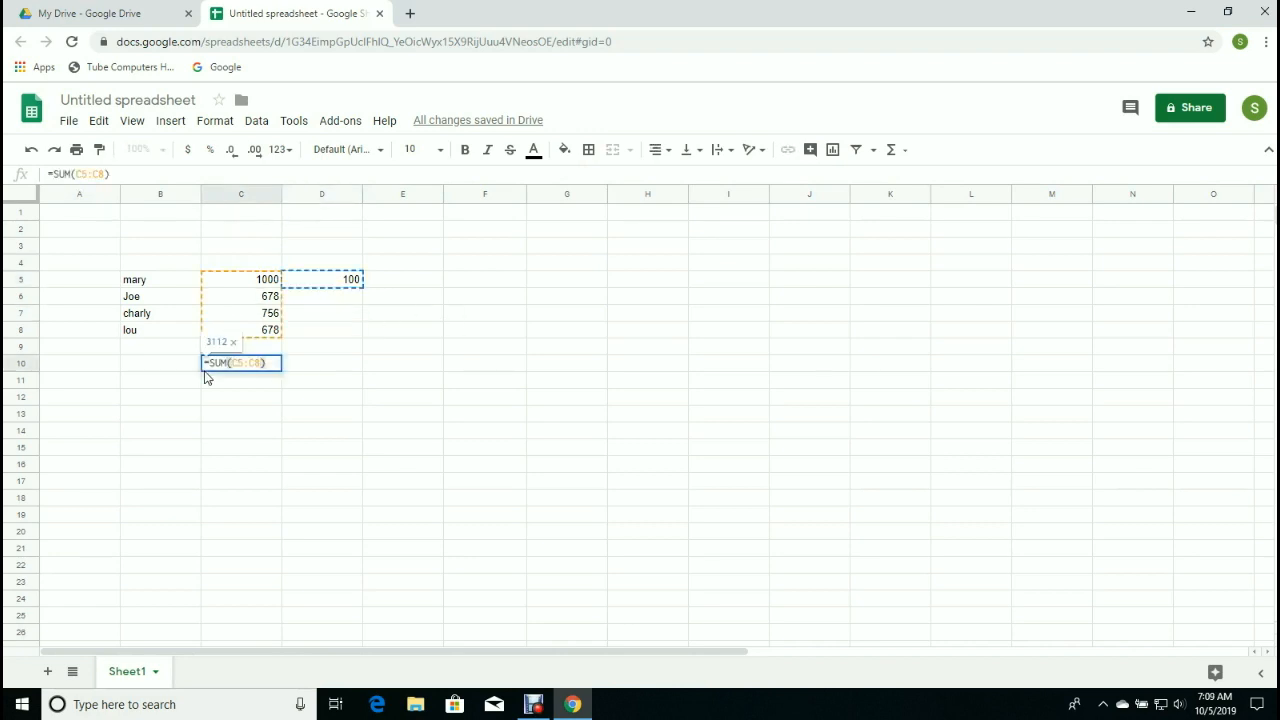
left_click(403, 333)
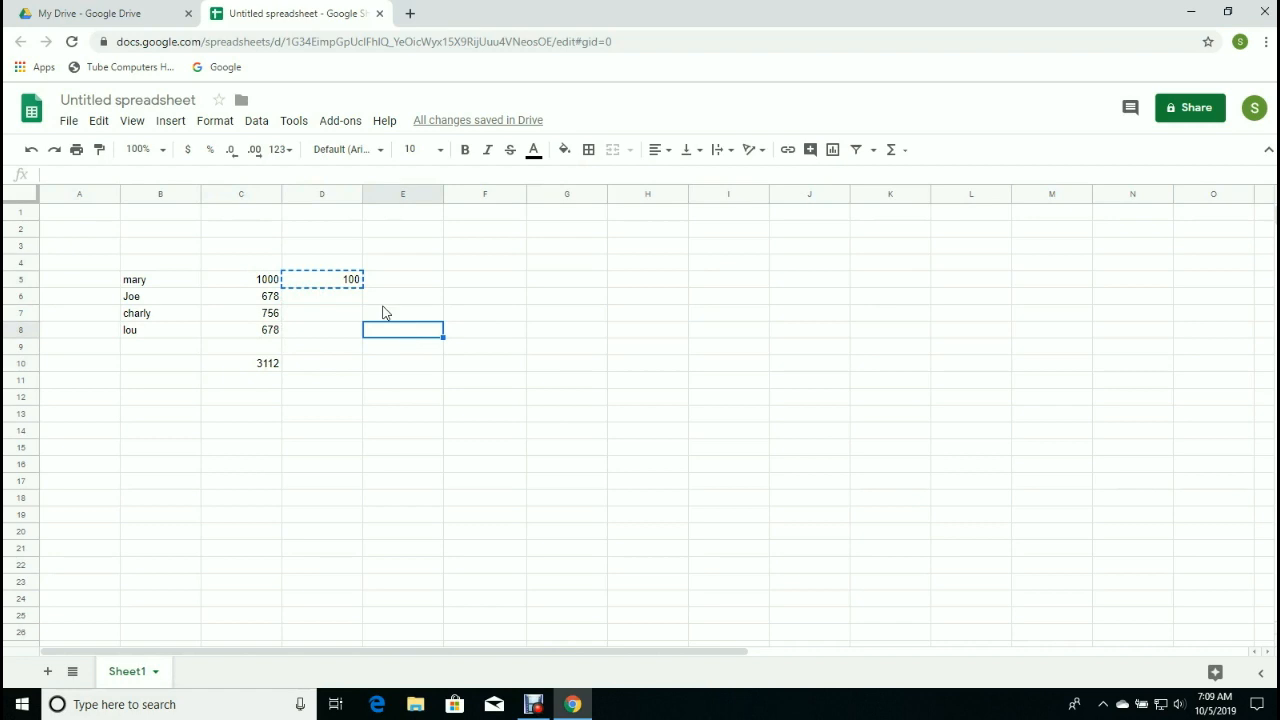
- Fill the D5 formula down to D8 and undo the fill
left_click(322, 287)
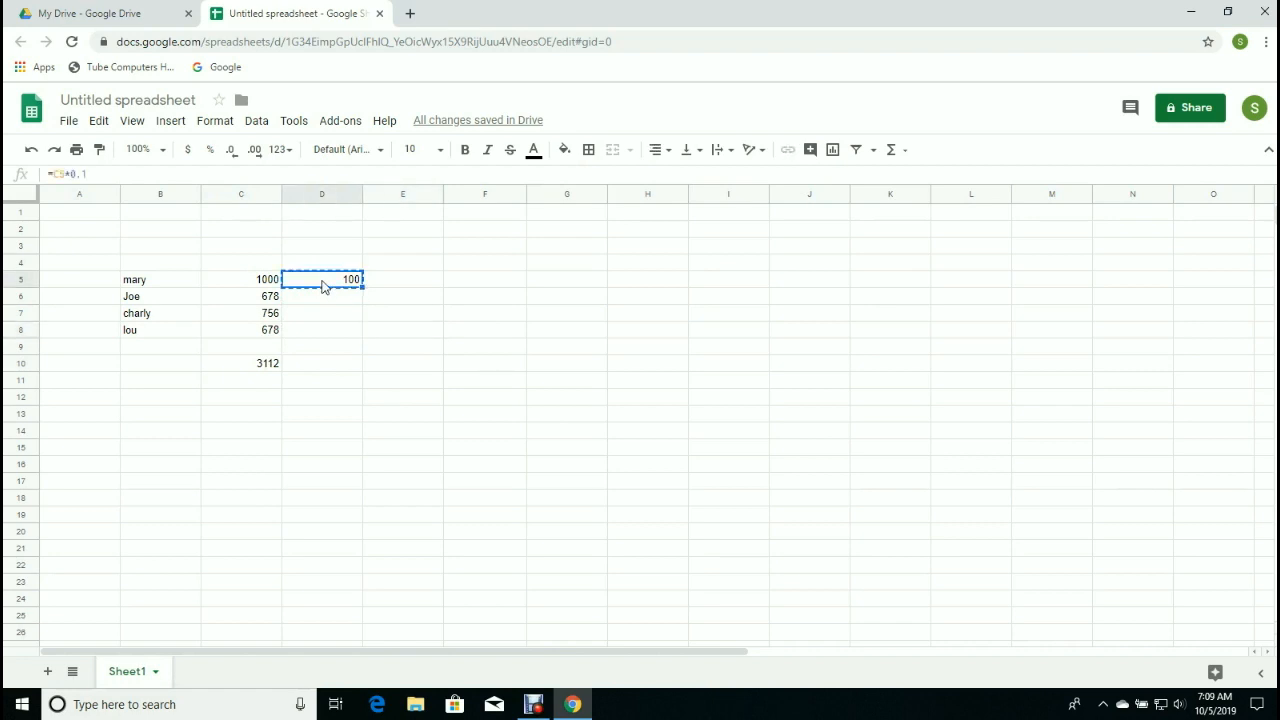
left_click_drag(363, 287, 362, 332)
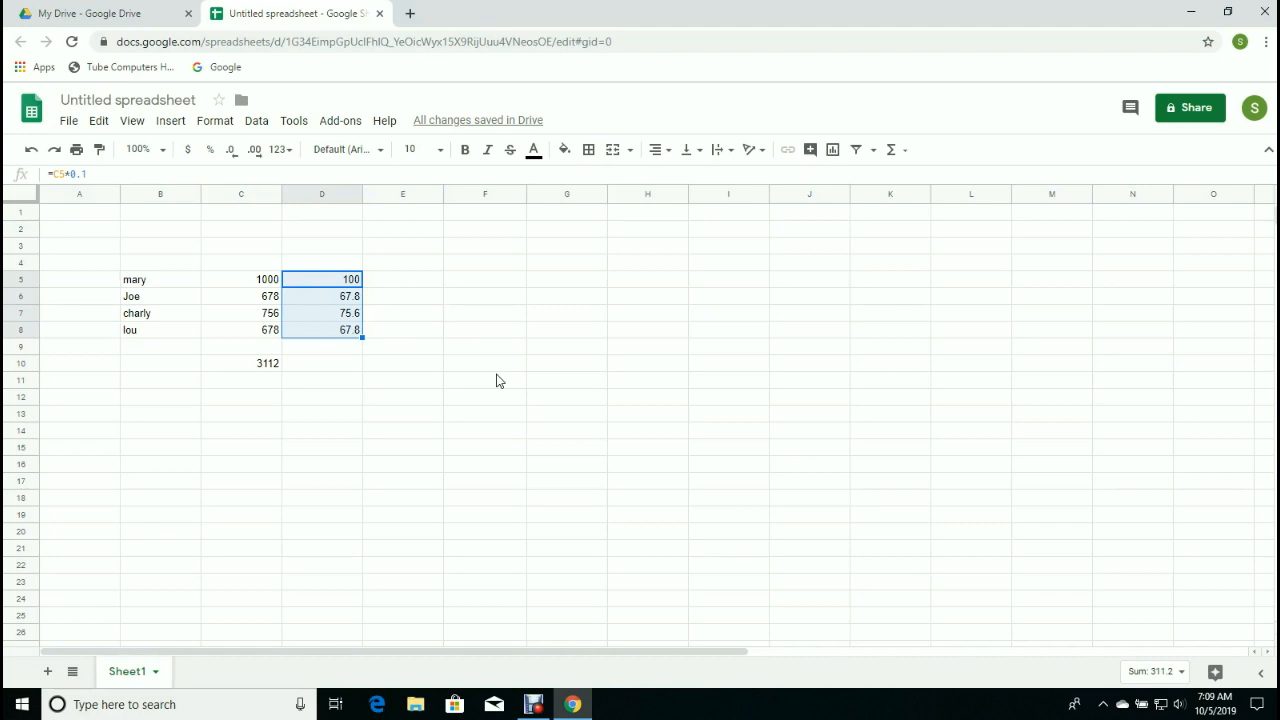
left_click(31, 150)
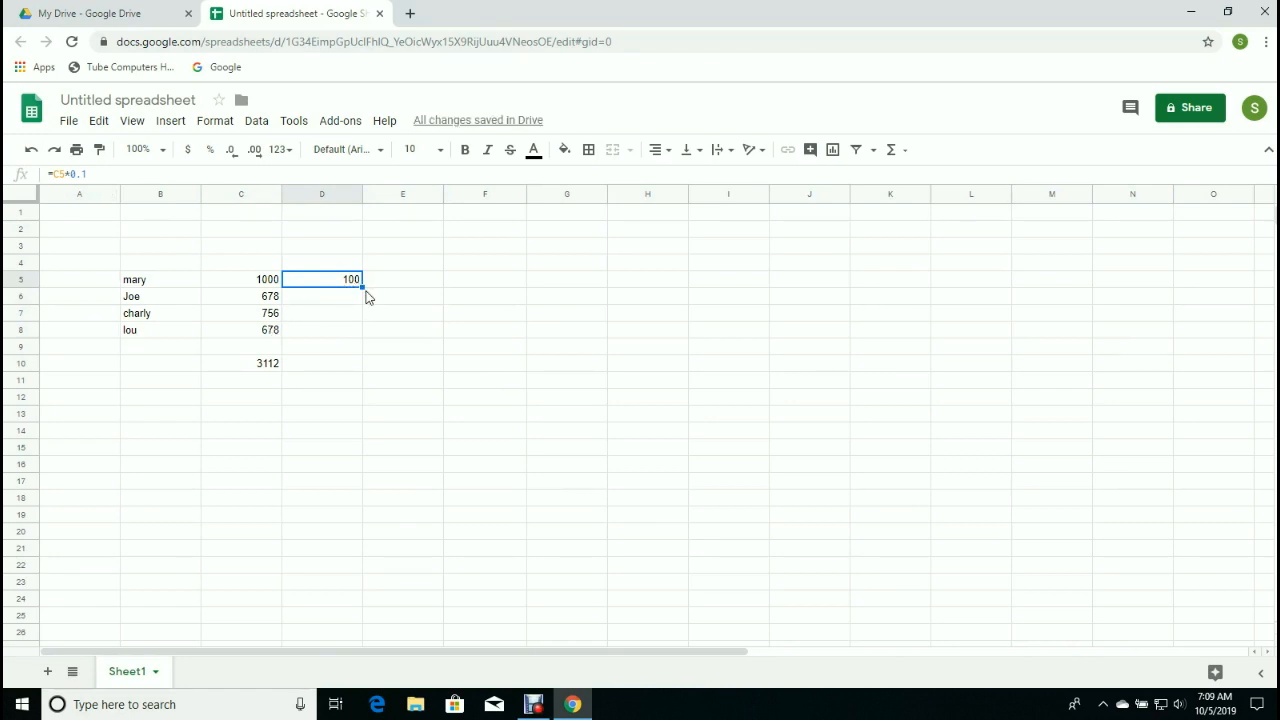
- Fill the percentage formula from D5 down through D8
left_click_drag(362, 288, 365, 329)
left_click_drag(365, 329, 364, 331)
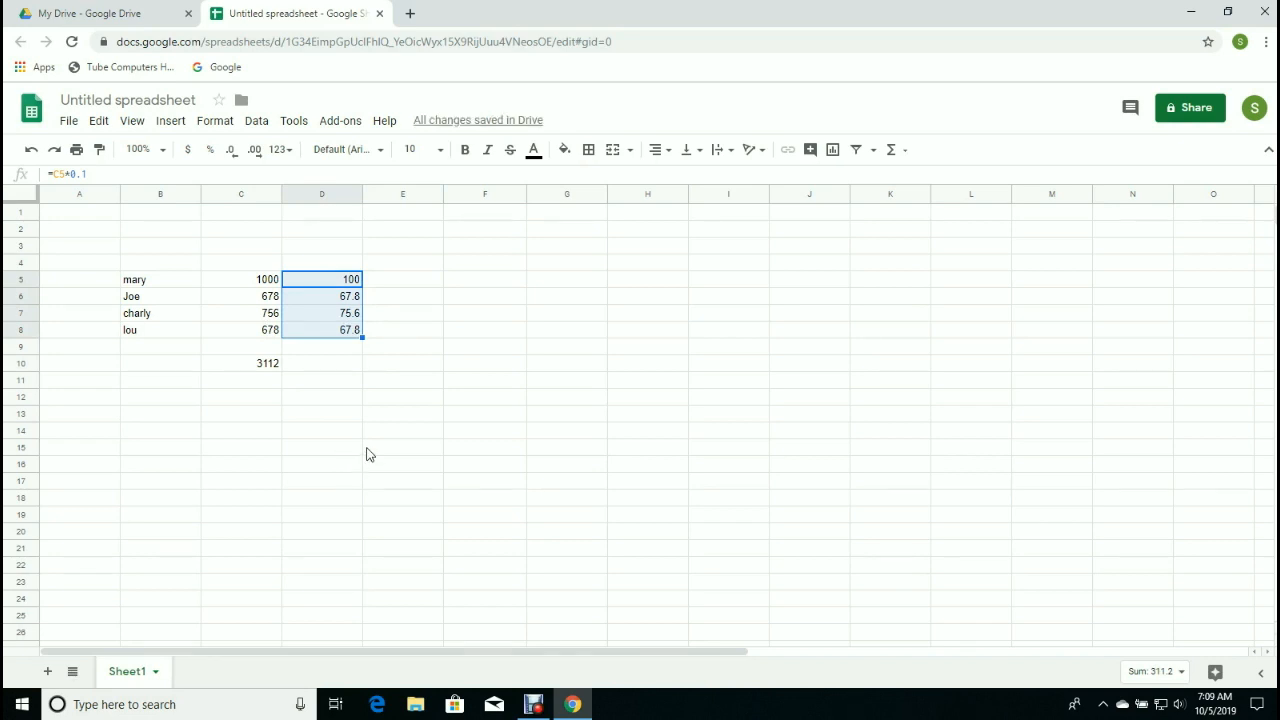
left_click(368, 449)
- Insert a SUM function in D10 that totals the values in D5:D8
left_click(337, 369)
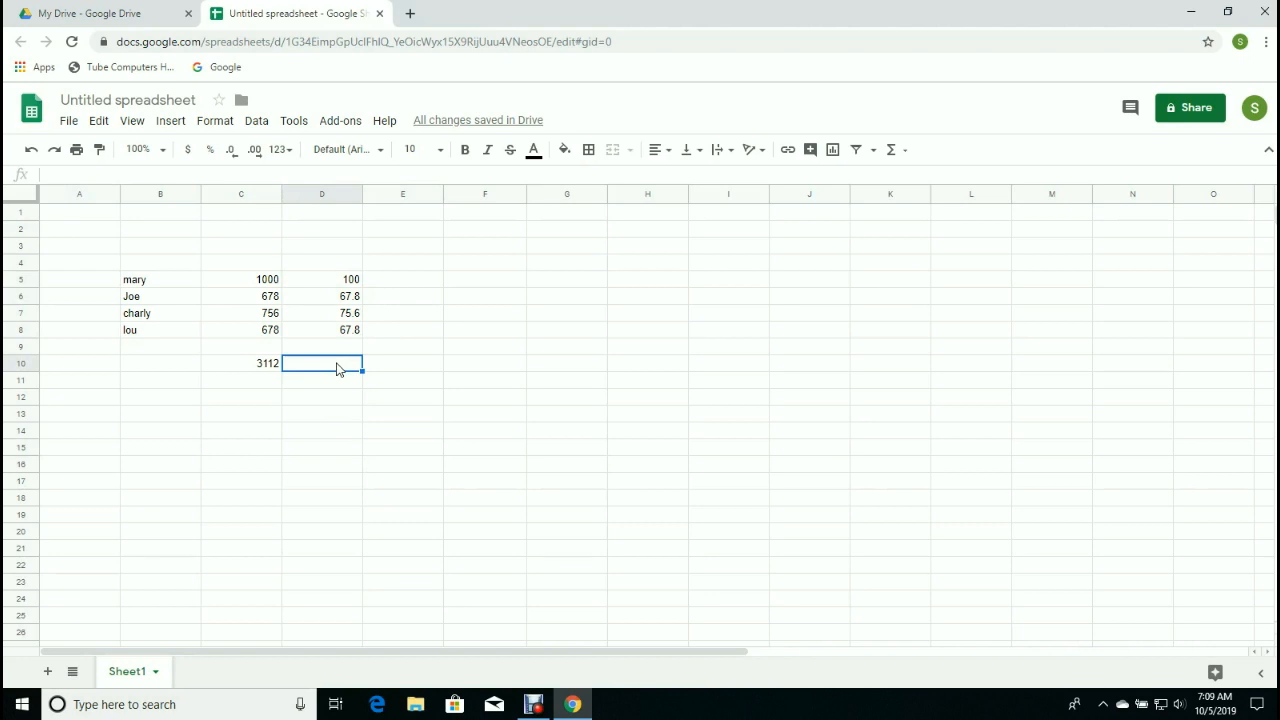
left_click(907, 152)
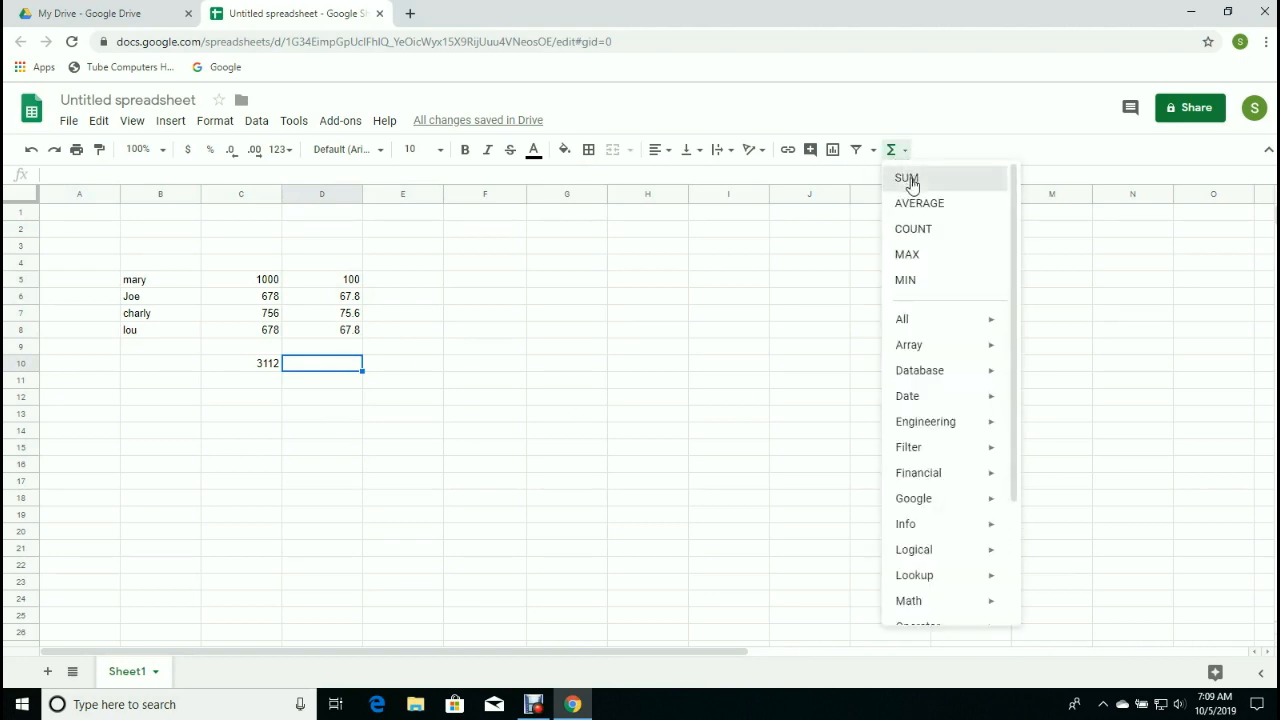
left_click(907, 179)
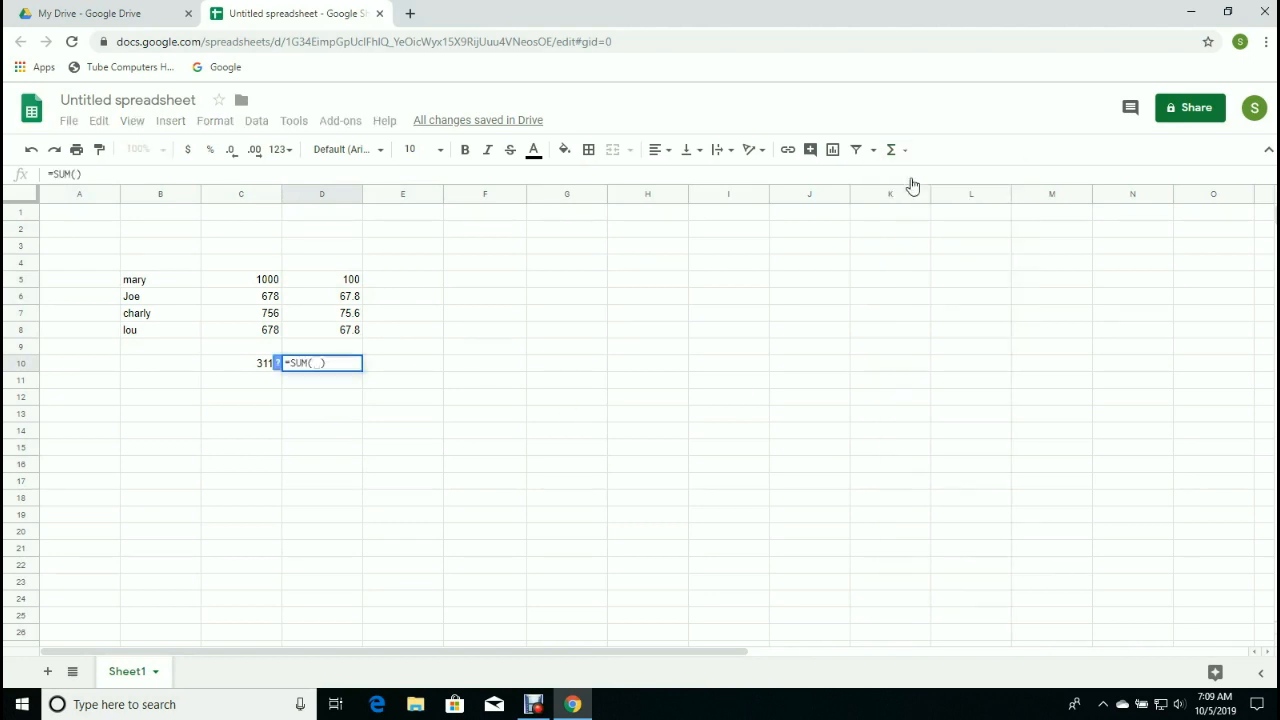
left_click(325, 283)
left_click_drag(325, 283, 323, 334)
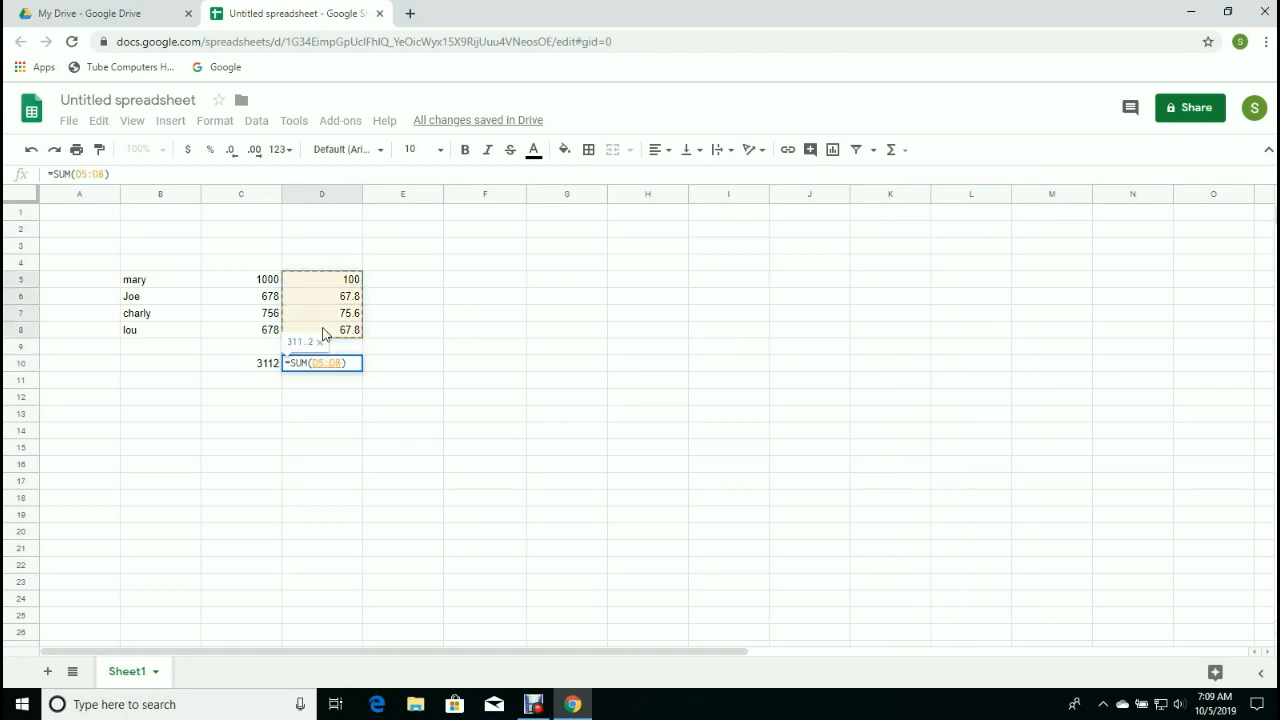
key("Return")
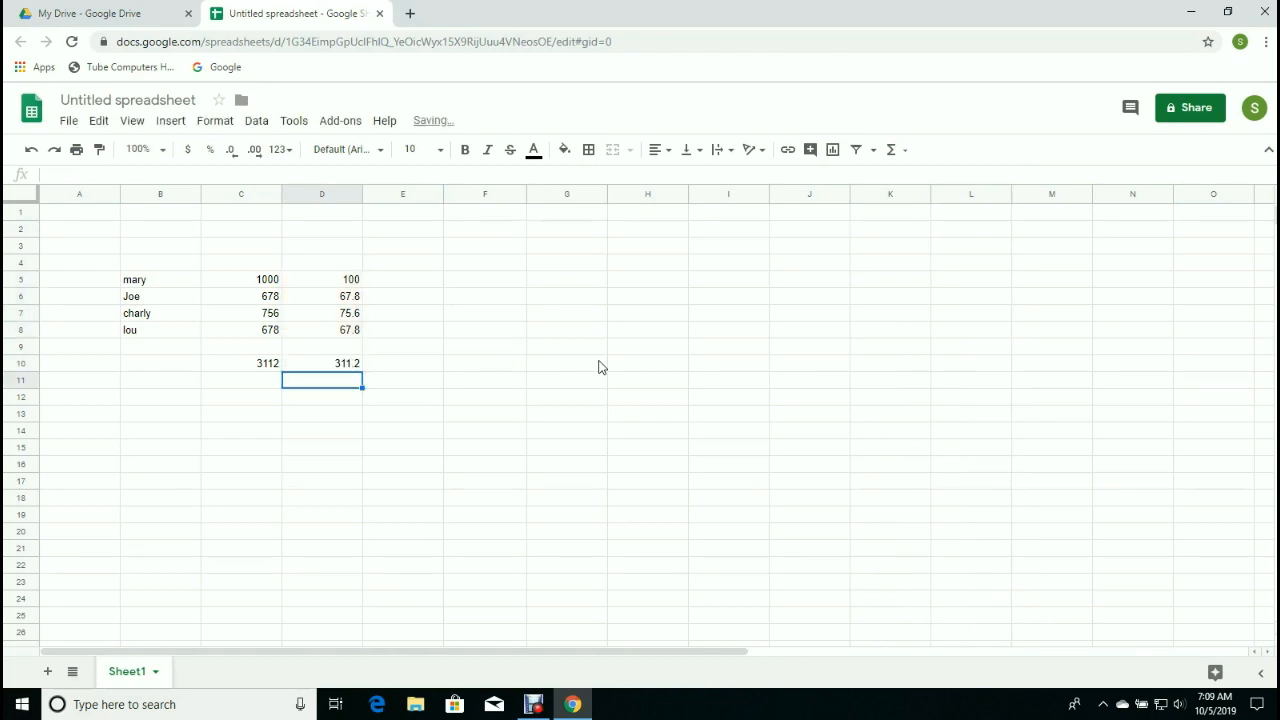
- Apply the percent format to D5 and undo that format change
left_click(322, 281)
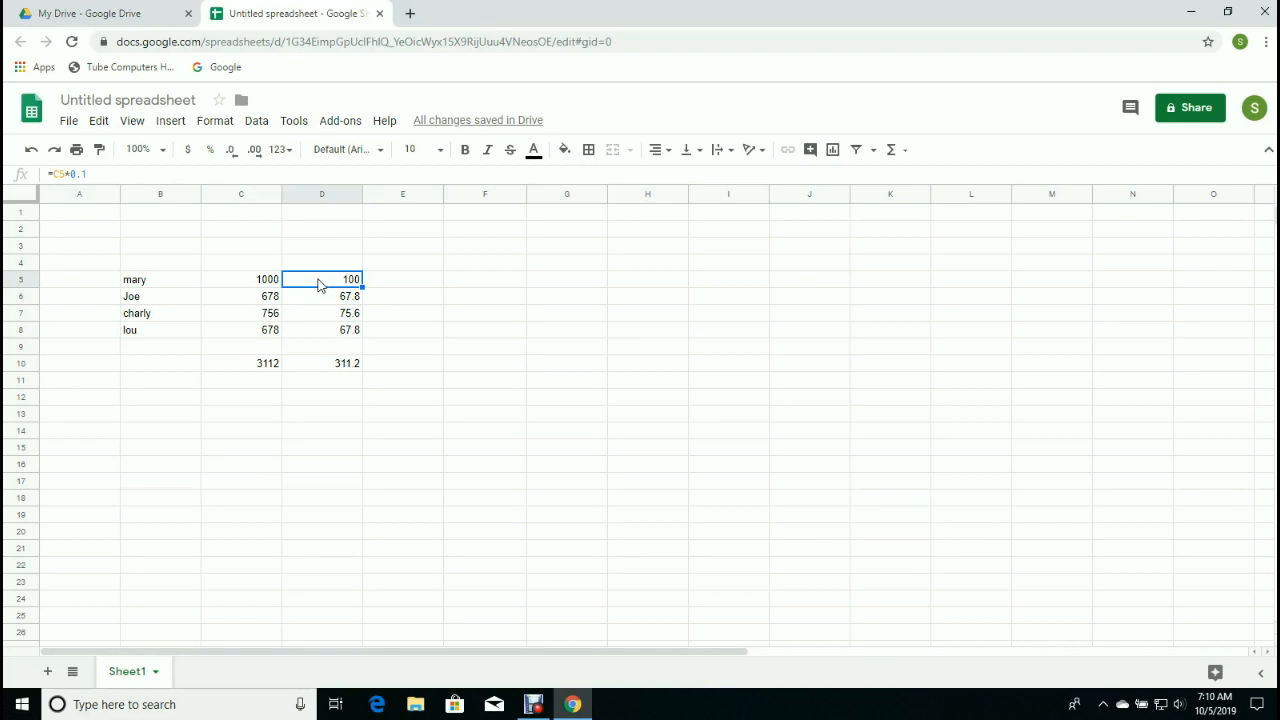
left_click(211, 151)
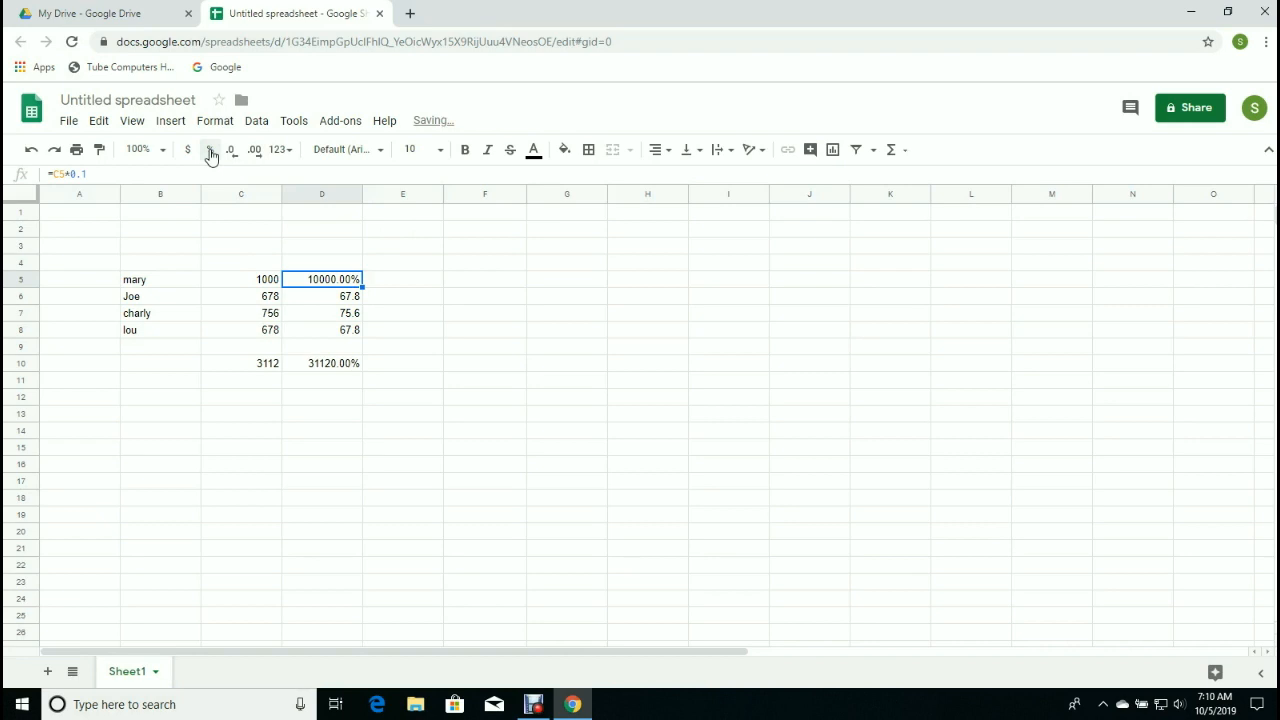
left_click(33, 152)
left_click(347, 466)
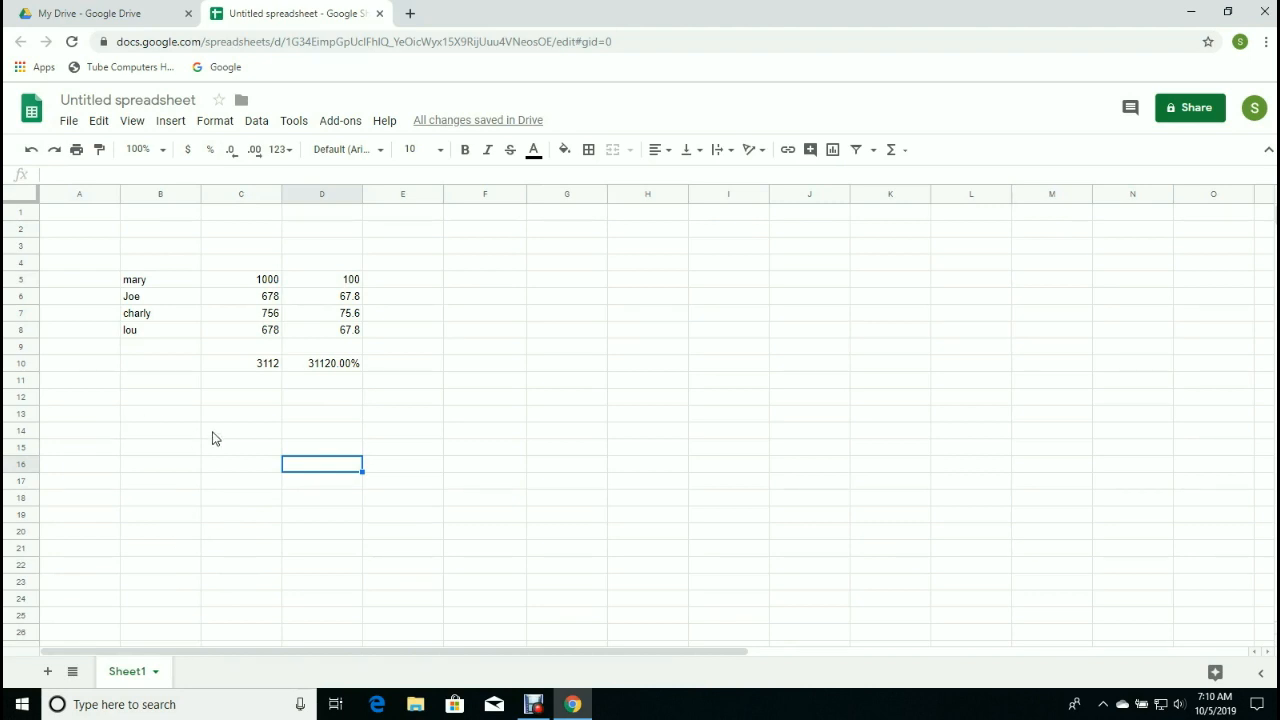
left_click(87, 437)
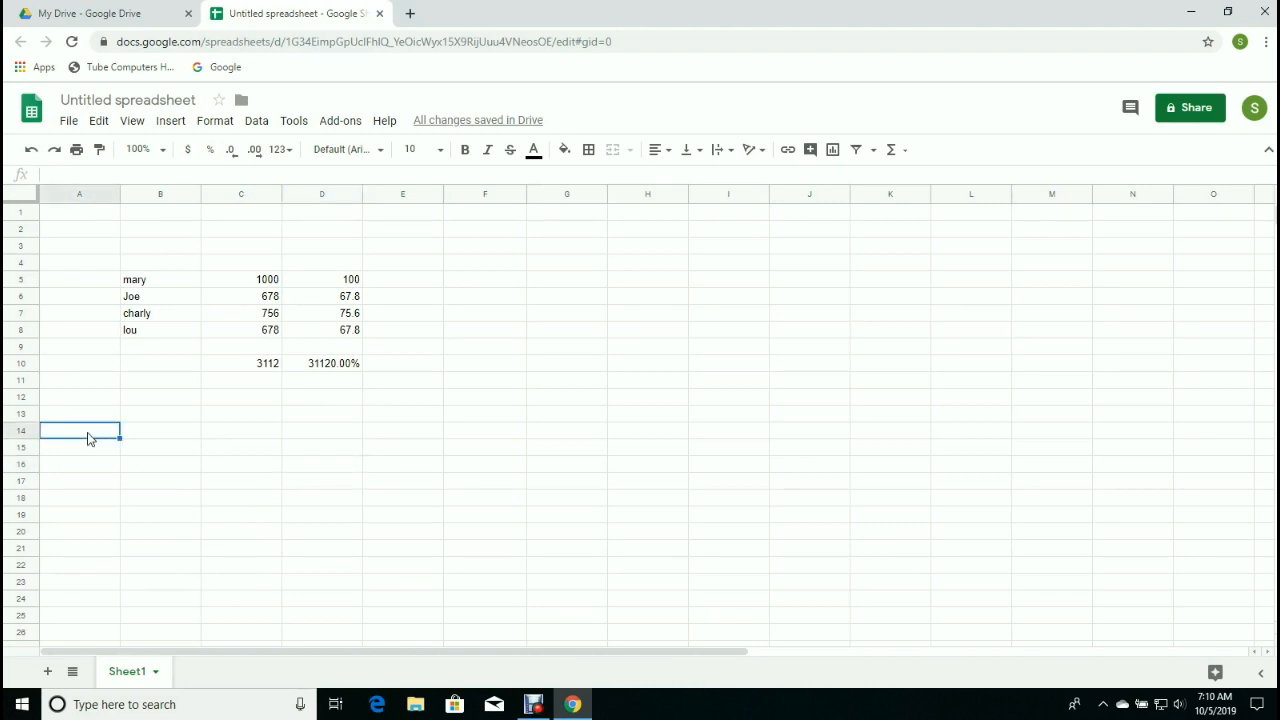
left_click(159, 435)
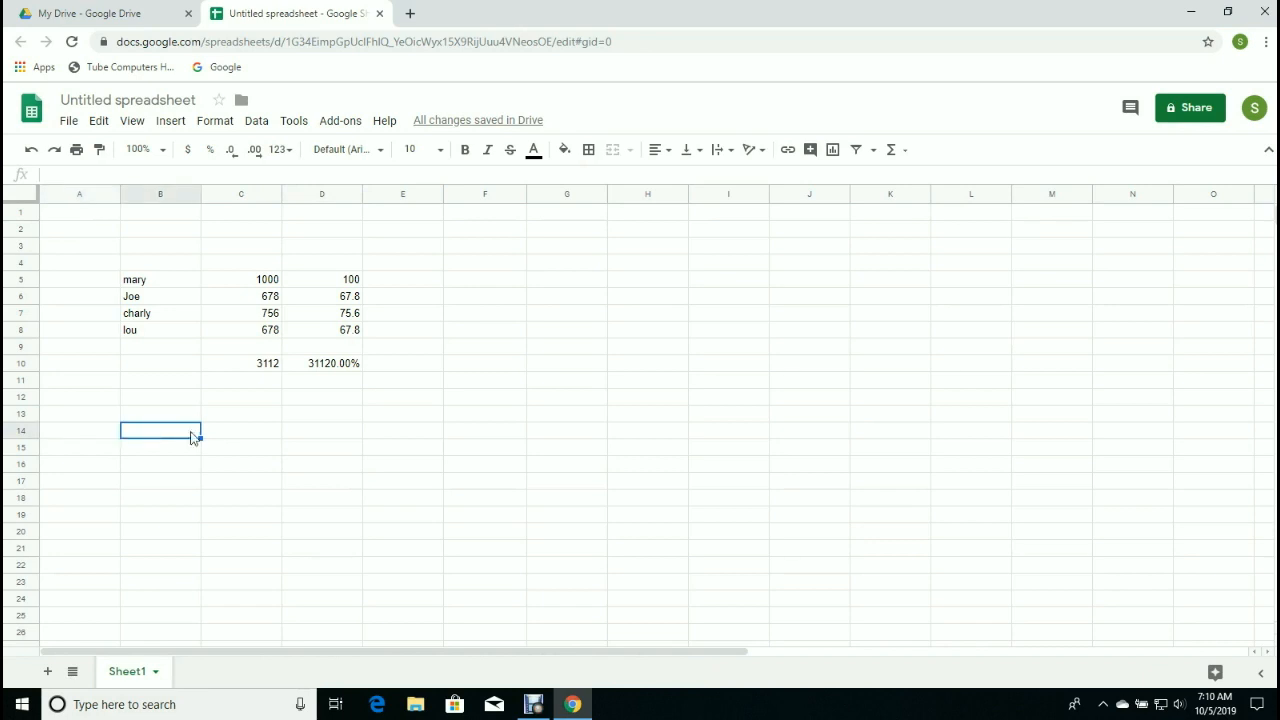
left_click(252, 436)
left_click(312, 434)
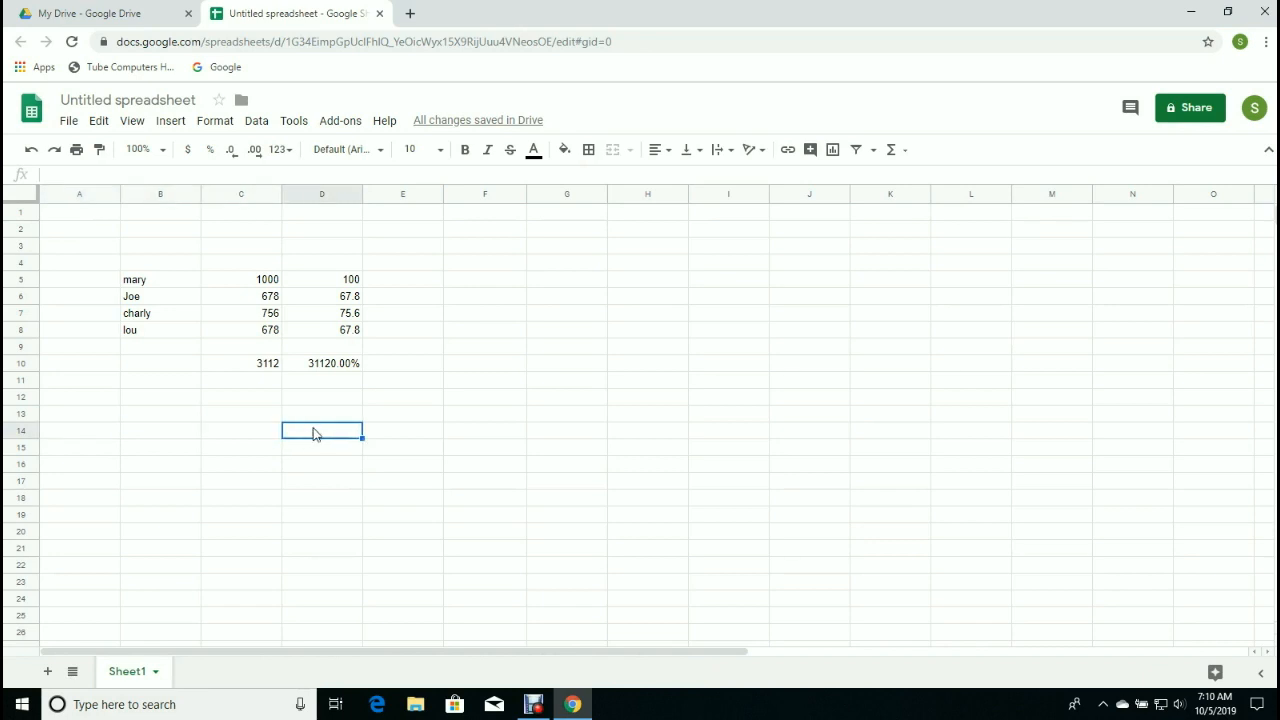
left_click(394, 440)
left_click(479, 442)
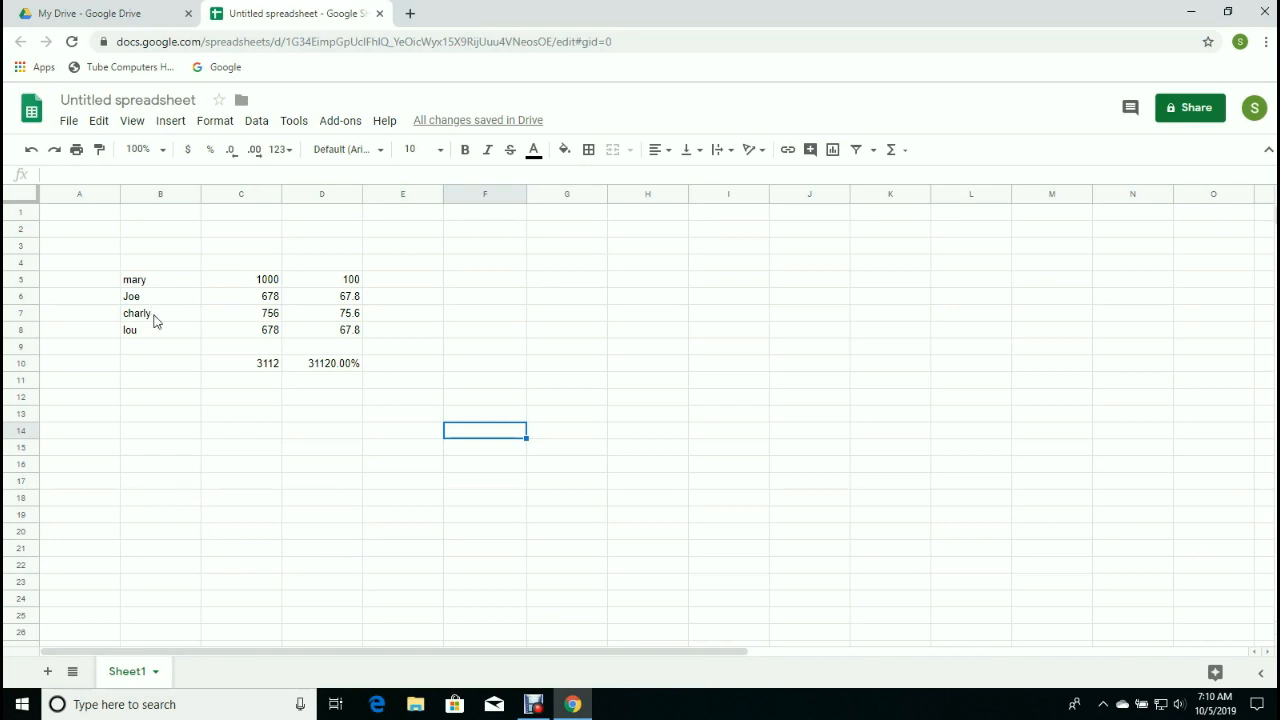
- Insert a blank row above row 7, between the second and third names in the table
left_click(21, 314)
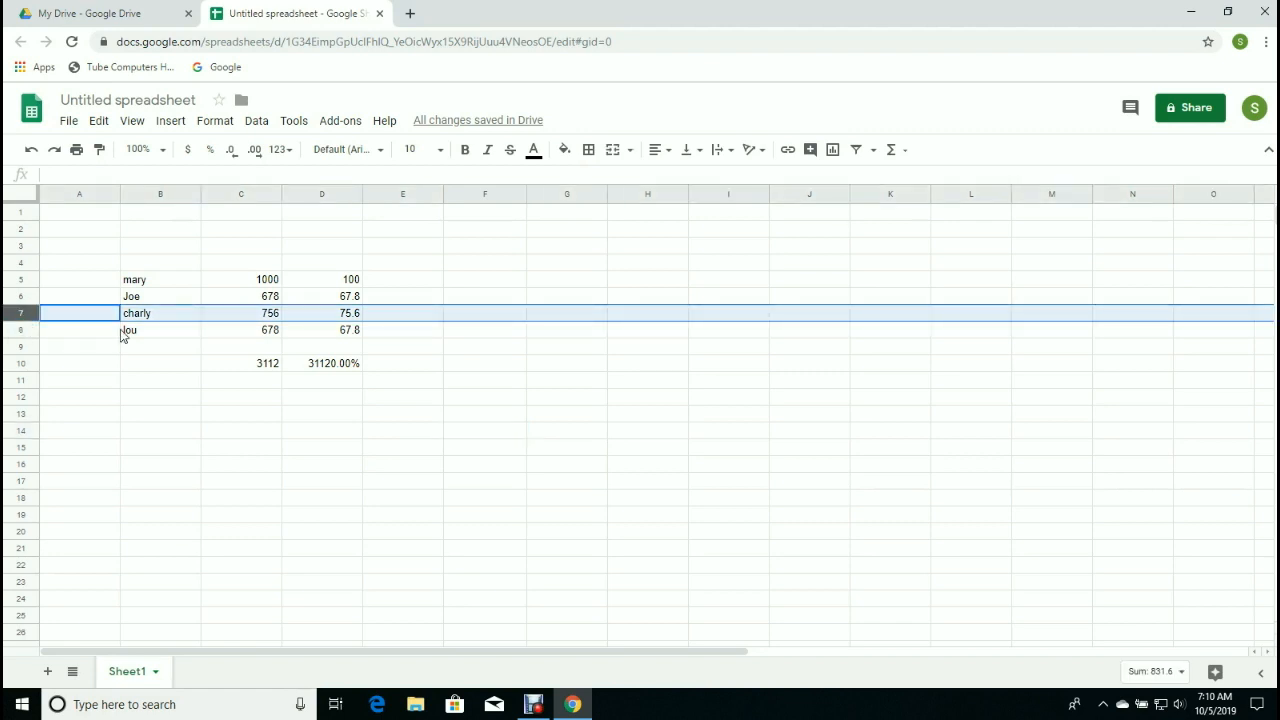
left_click(172, 127)
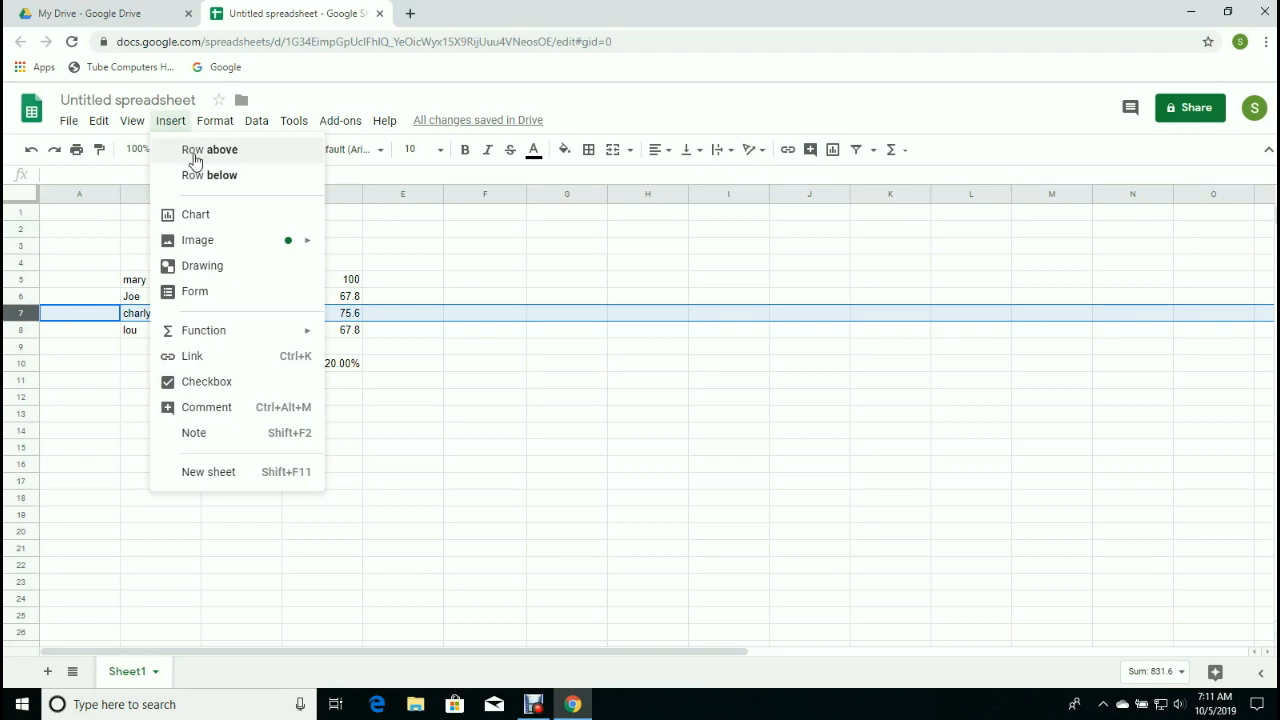
left_click(195, 152)
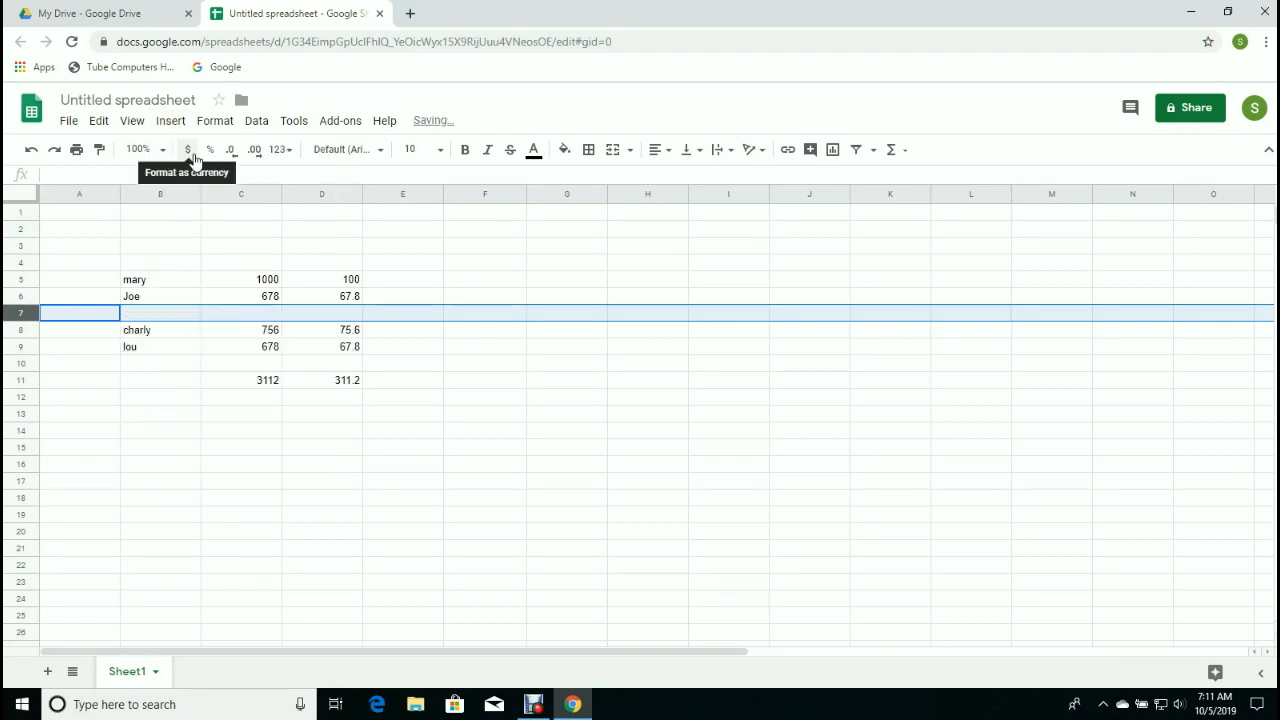
left_click(80, 394)
- Fill in the blank row 7 with a person's first name in B7 and the amount 2000 in C7
left_click(143, 314)
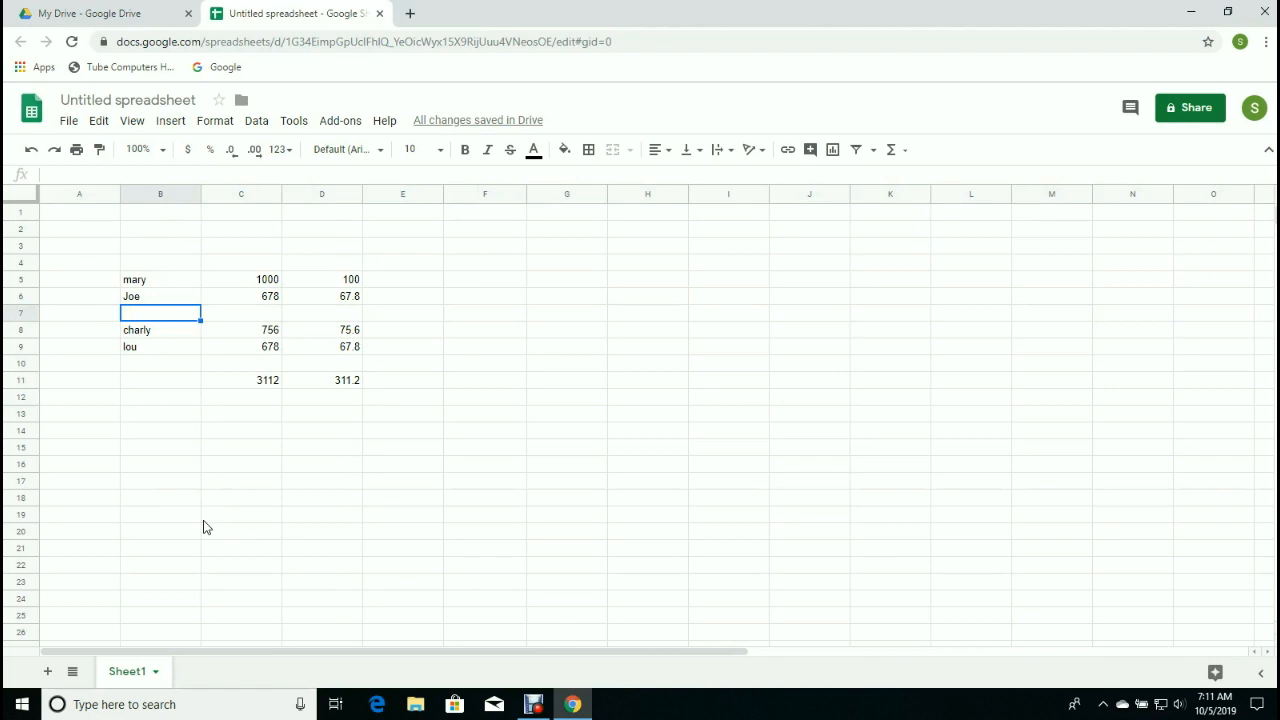
type("jose")
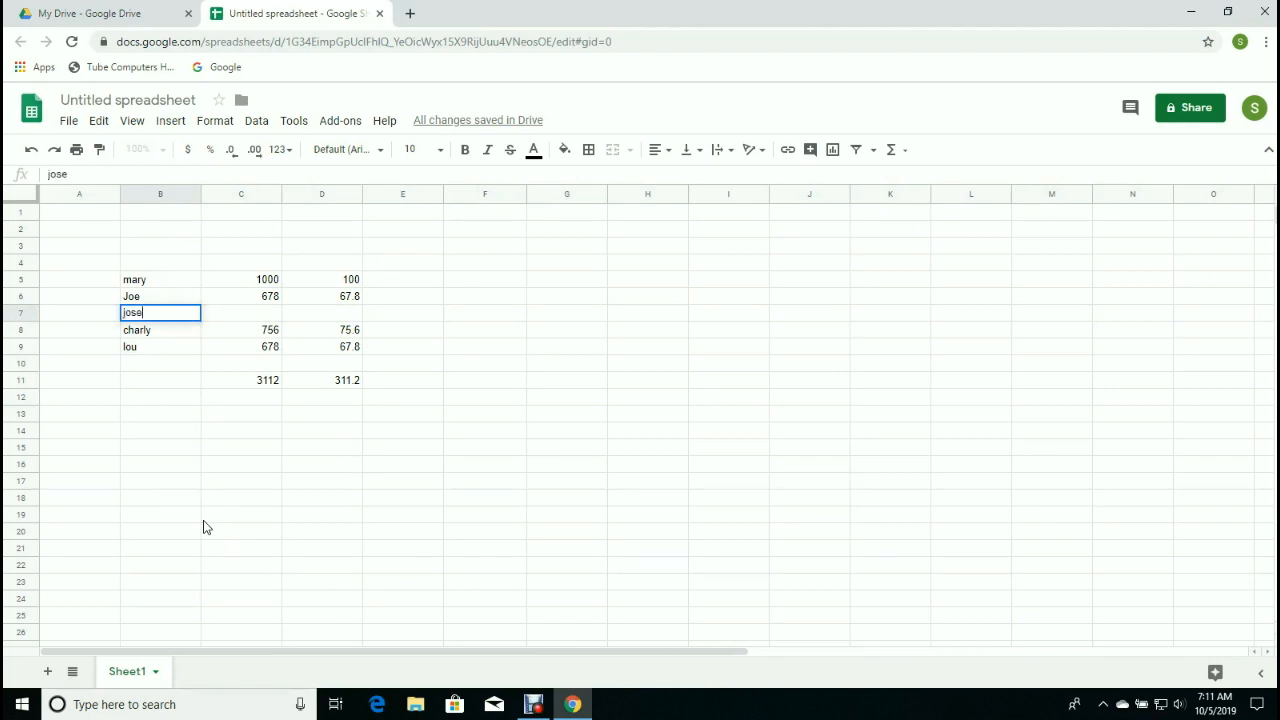
left_click(256, 314)
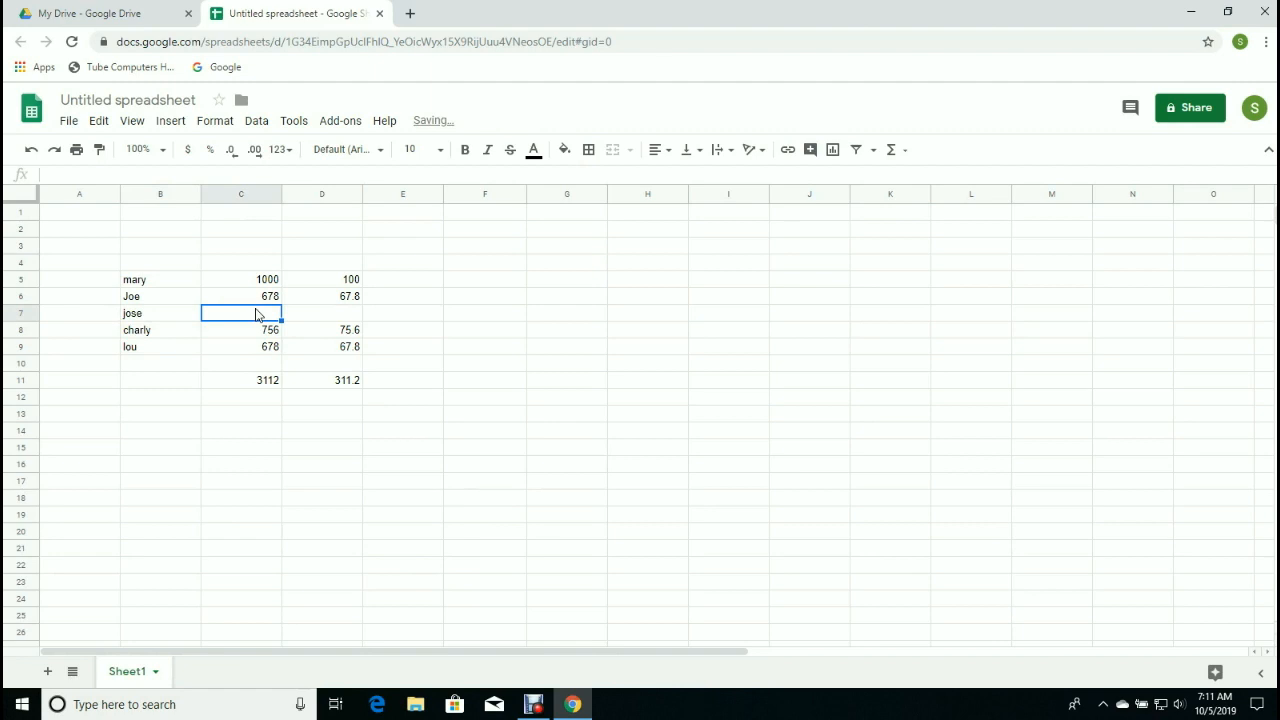
type("2000")
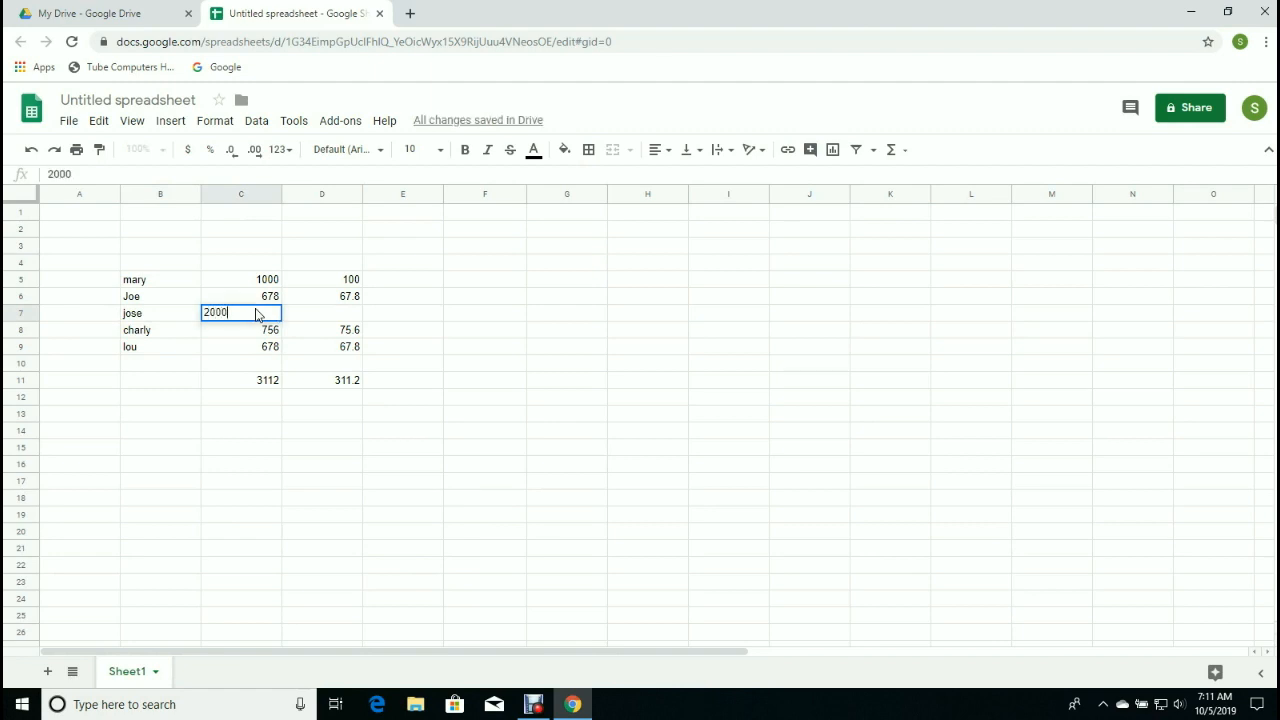
- Fill the multiplication formula from D6 down into the empty cell D7
left_click(336, 318)
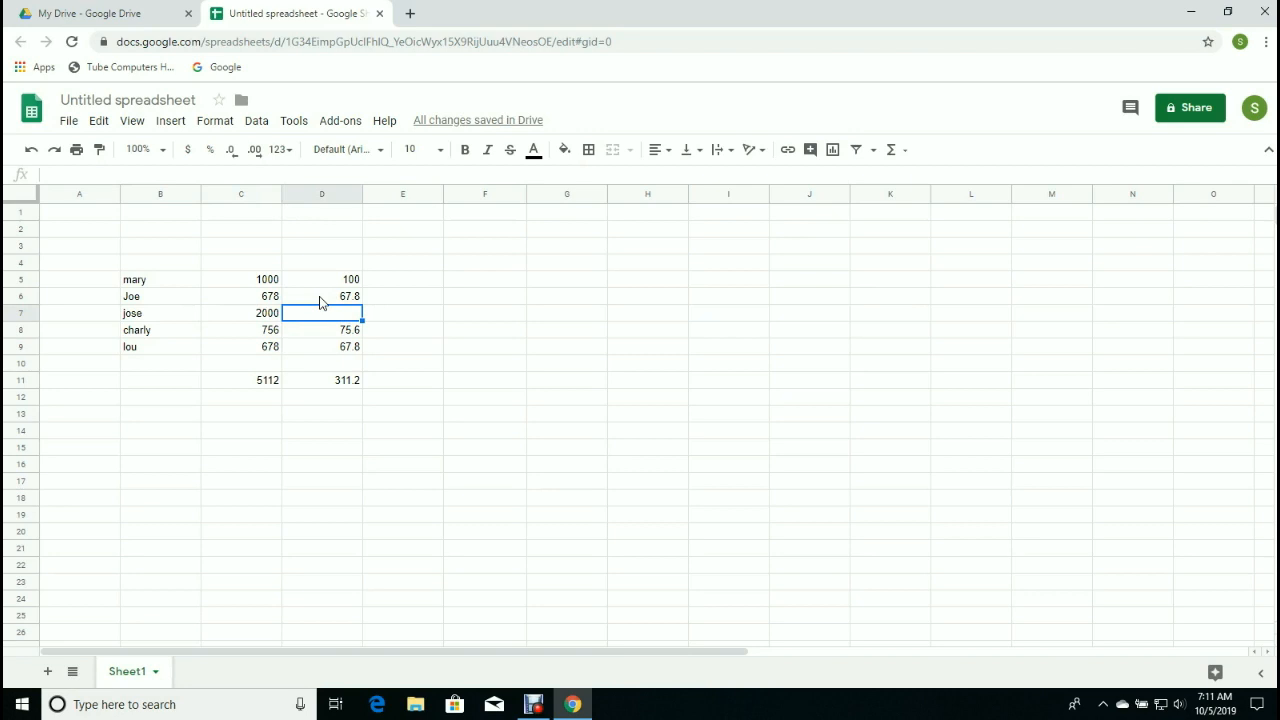
left_click(320, 302)
left_click_drag(362, 304, 366, 313)
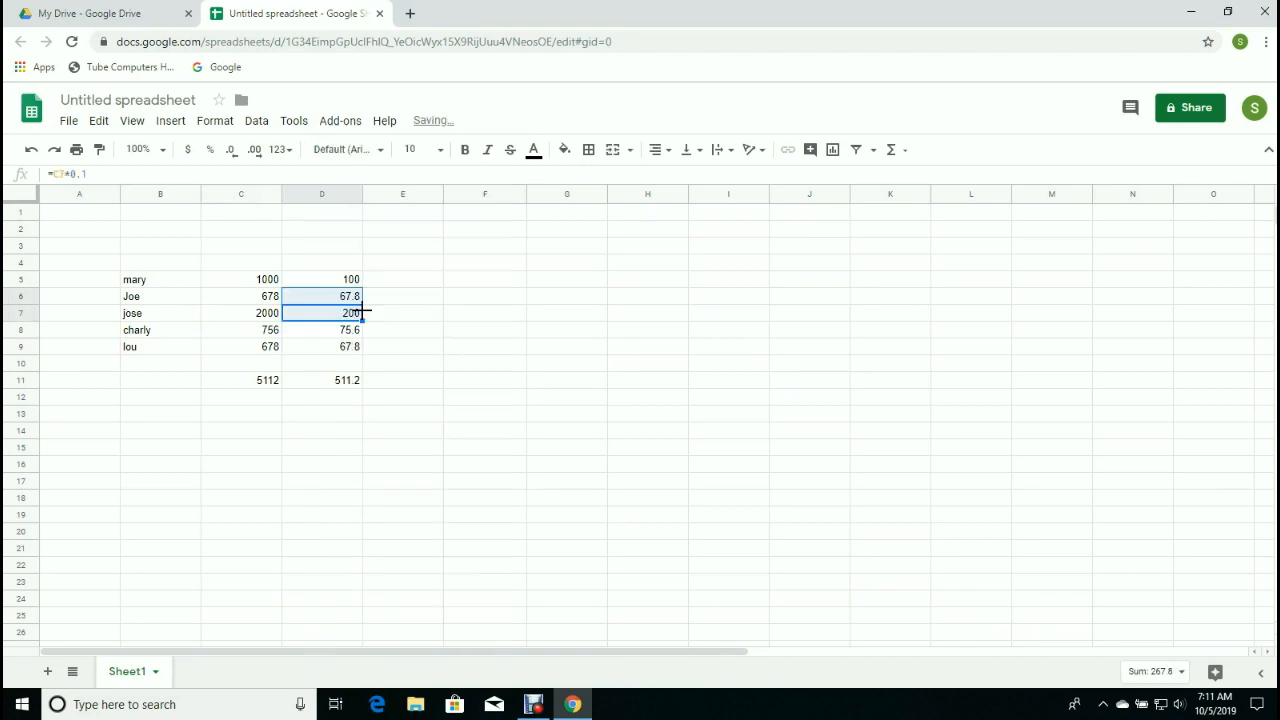
left_click(377, 503)
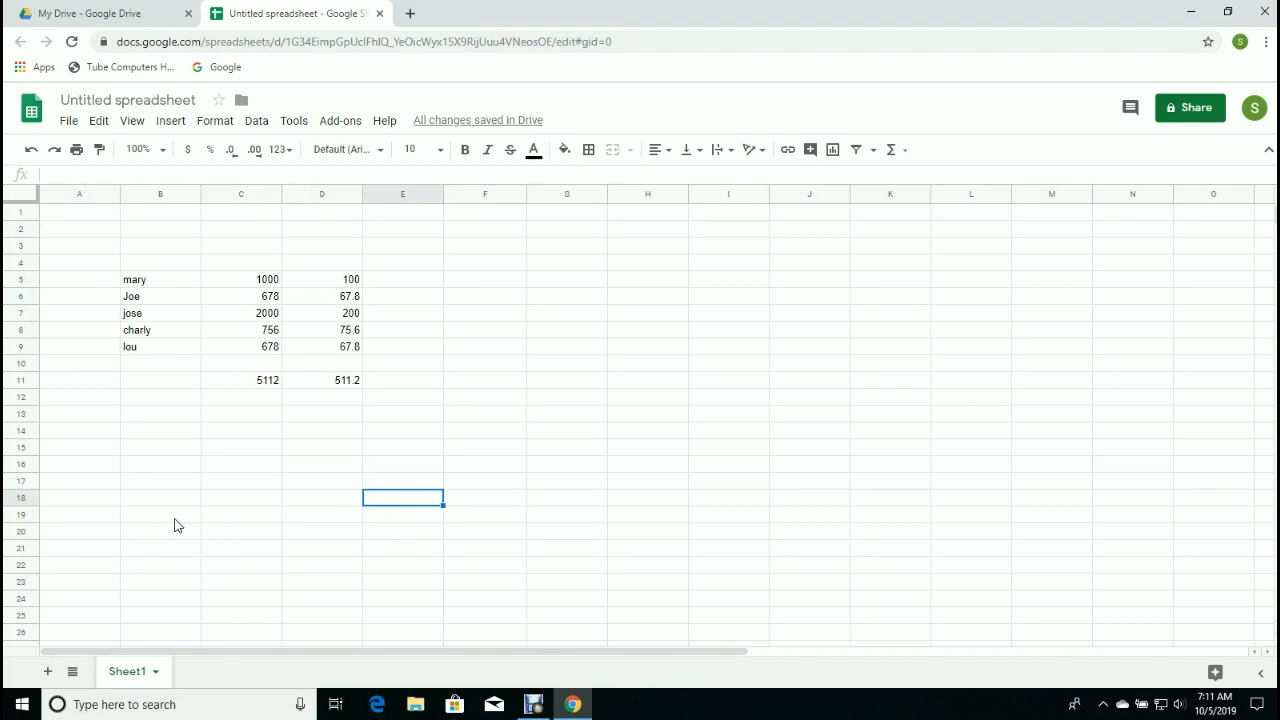
- View the insert, delete, clear and hide commands available for column C, and dismiss them without applying any
right_click(274, 196)
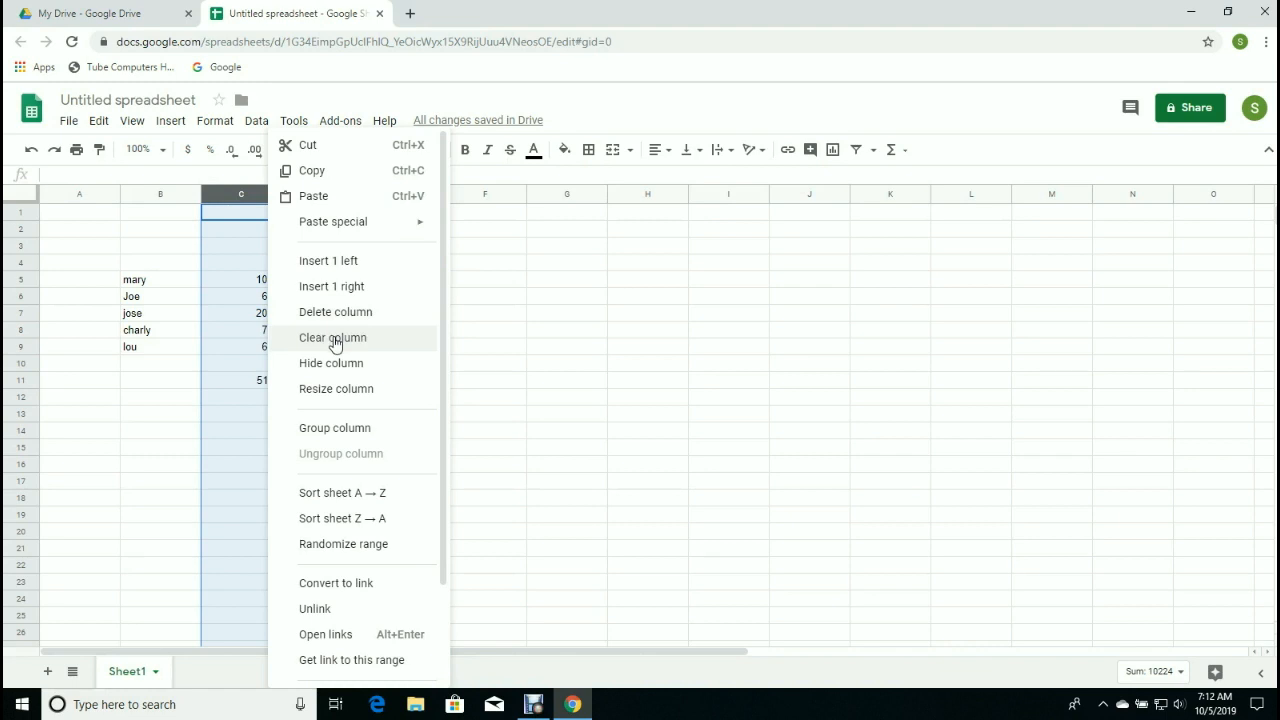
left_click(79, 484)
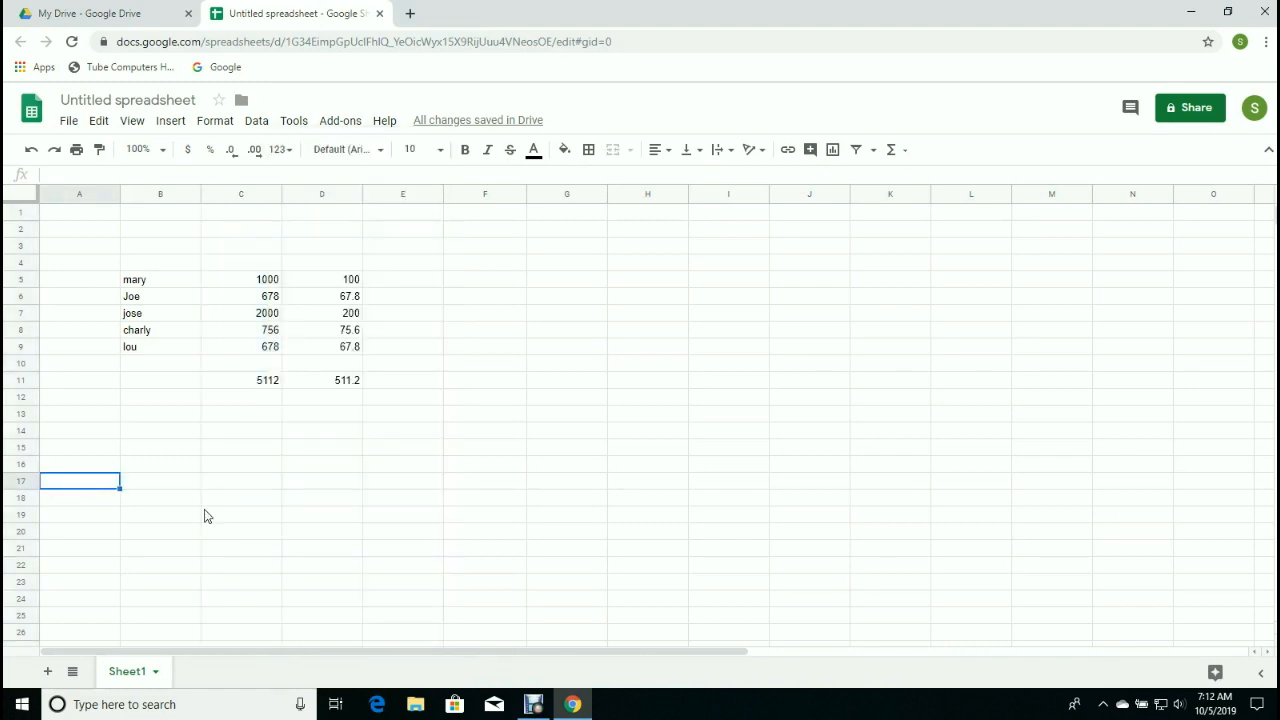